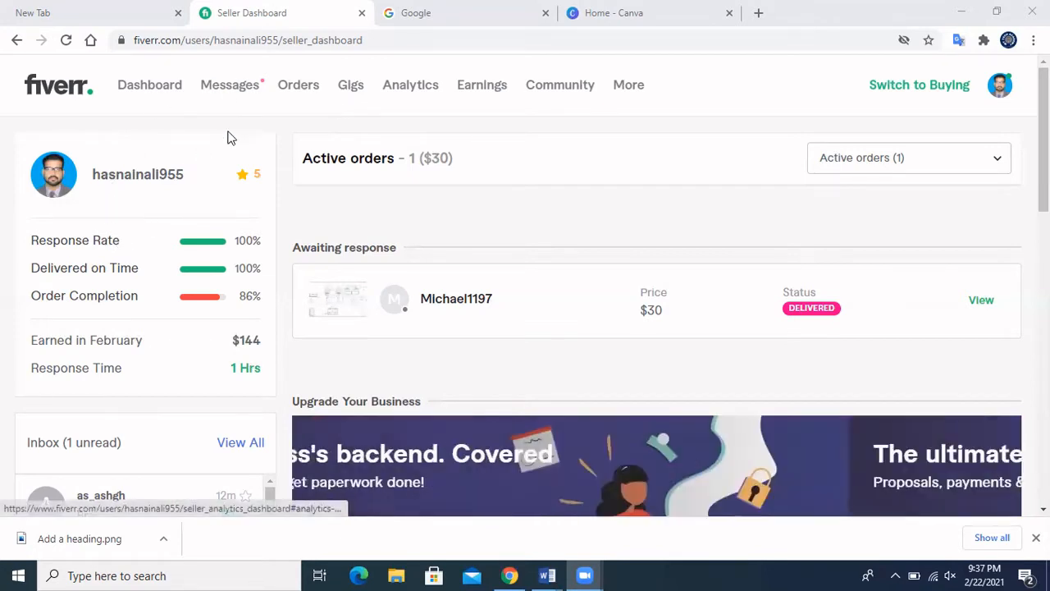
# Open the gigs management page and look through the list of active gigs
pyautogui.click(351, 94)
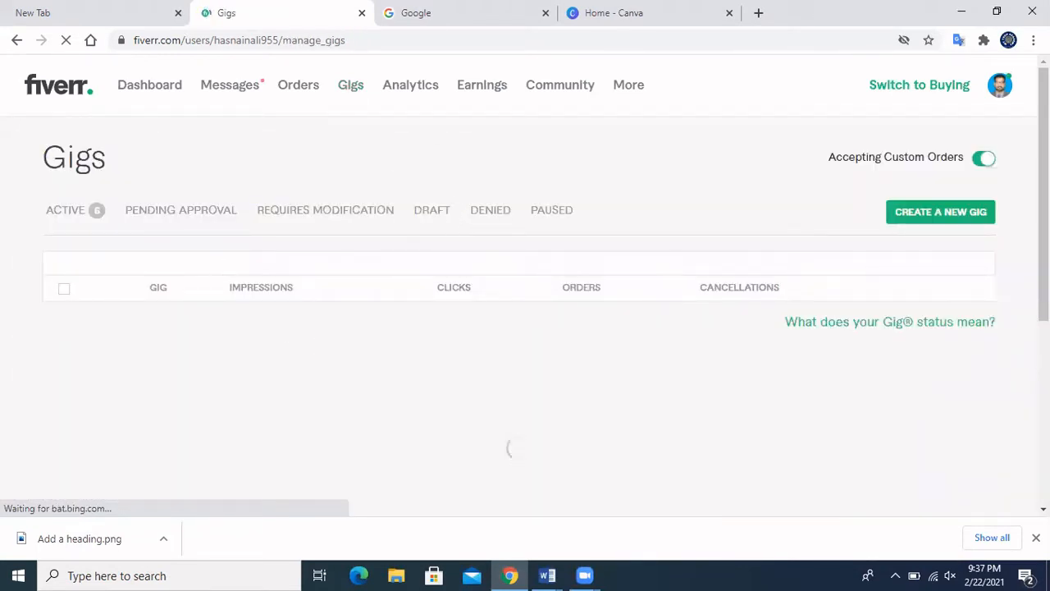
pyautogui.scroll(-2, 525, 328)
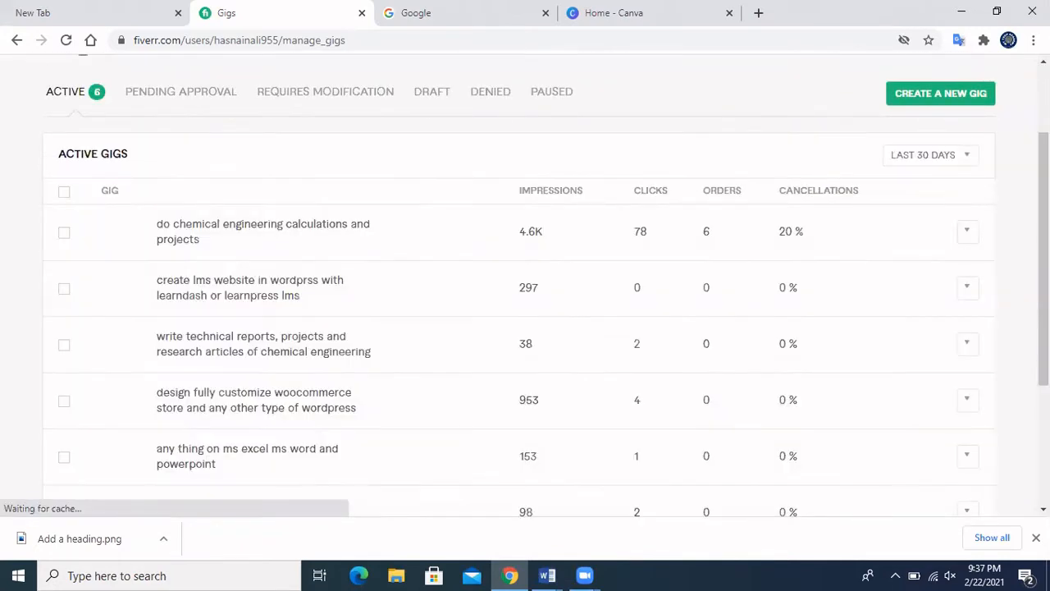
pyautogui.scroll(-3, 525, 287)
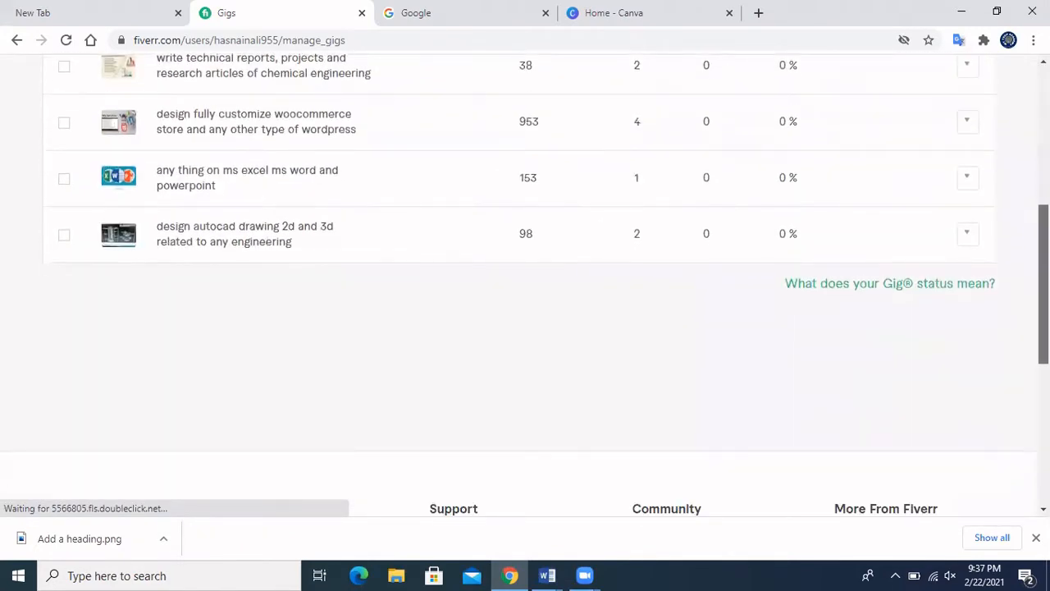
pyautogui.scroll(4, 526, 288)
pyautogui.scroll(1, 593, 137)
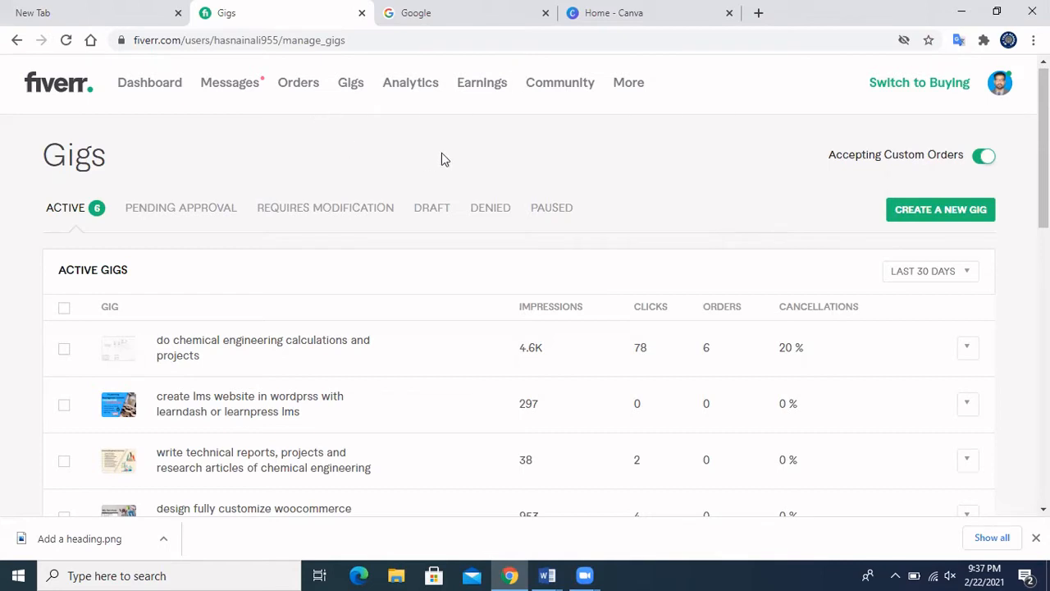
# Start creating a new gig and activate the gig title for entry in the overview form
pyautogui.click(912, 215)
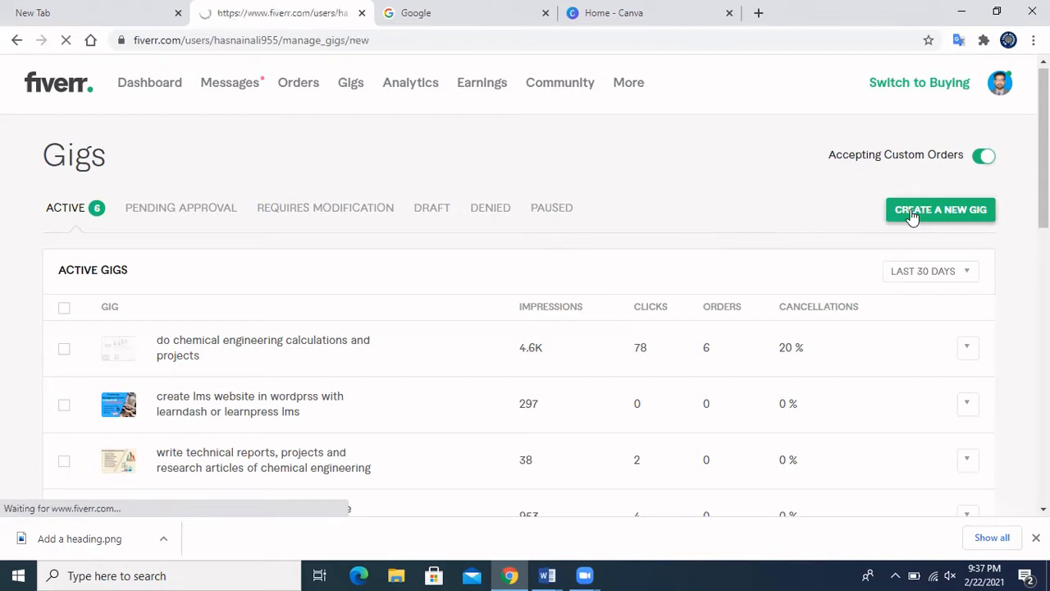
pyautogui.click(386, 270)
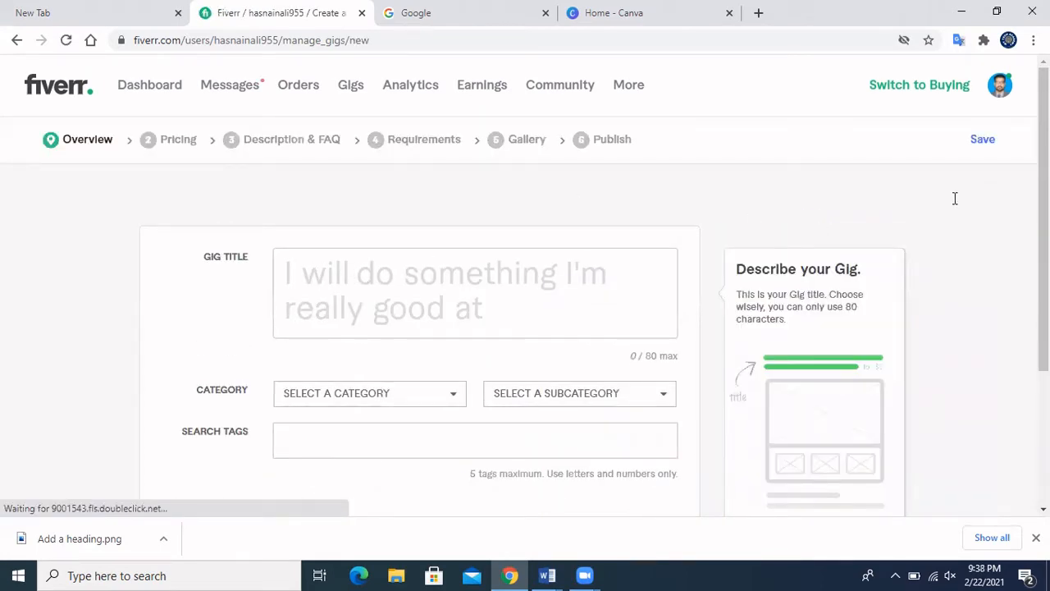
pyautogui.scroll(-1, 954, 197)
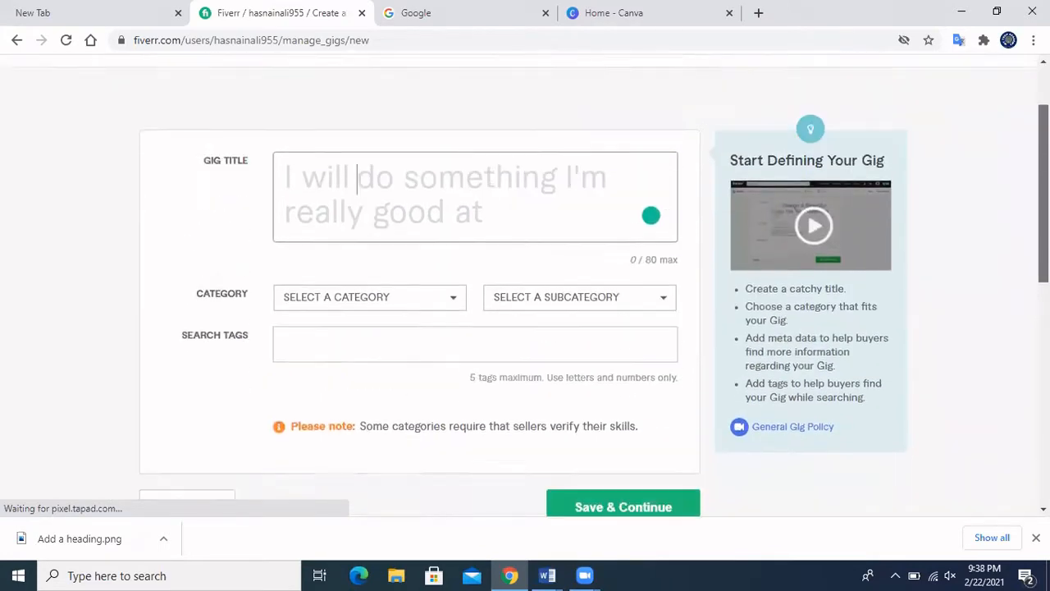
pyautogui.scroll(2, 394, 247)
pyautogui.click(290, 275)
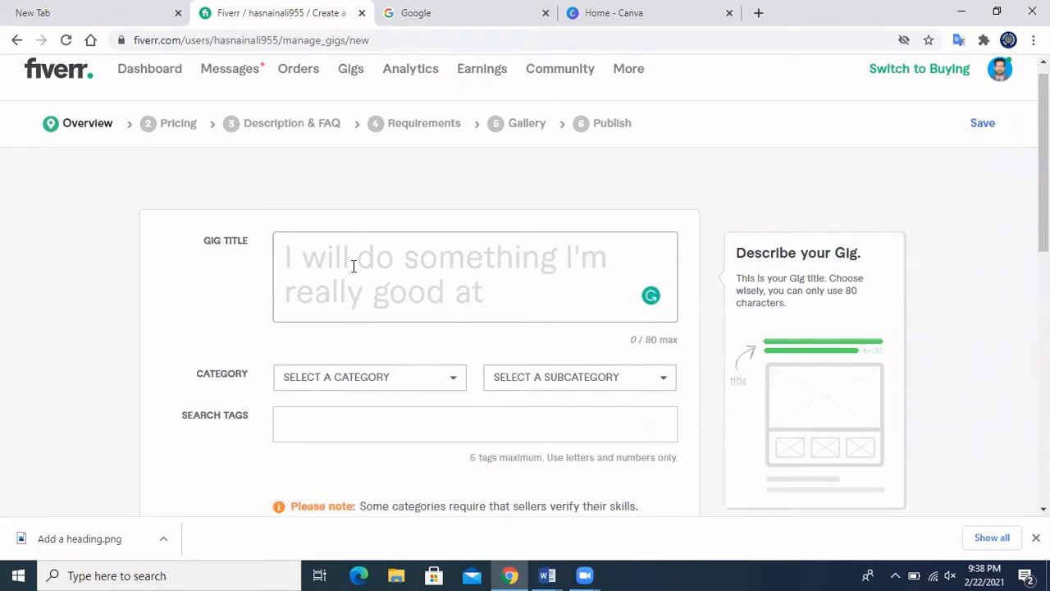
# Switch to the Gig research document in Word and examine its low competition keywords, competitor analysis and title sections
pyautogui.click(509, 575)
pyautogui.click(548, 574)
pyautogui.click(650, 510)
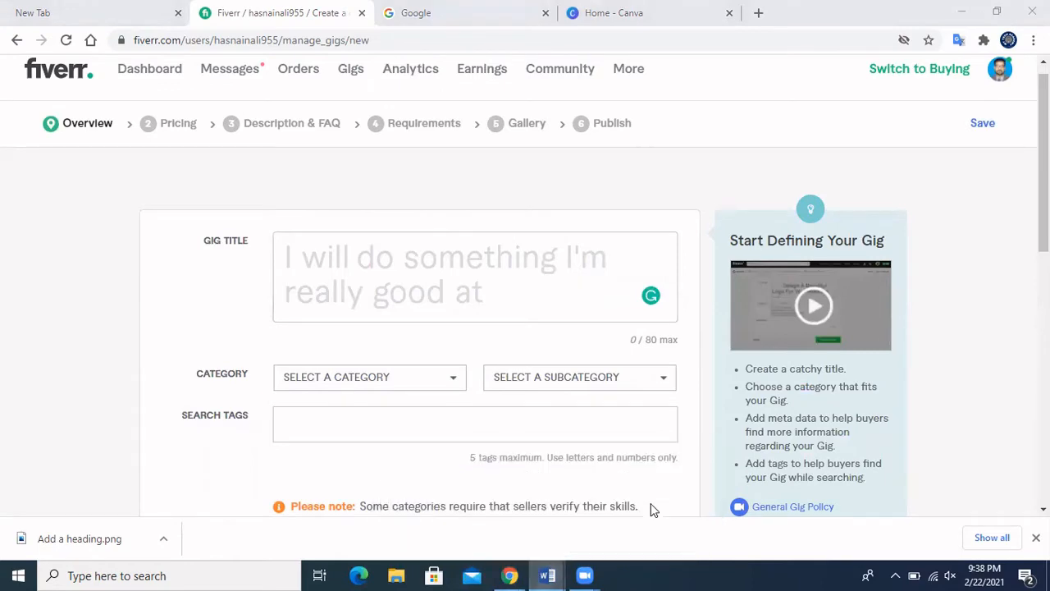
pyautogui.moveTo(1043, 160)
pyautogui.mouseDown()
pyautogui.moveTo(1043, 174)
pyautogui.moveTo(1043, 160)
pyautogui.mouseUp()
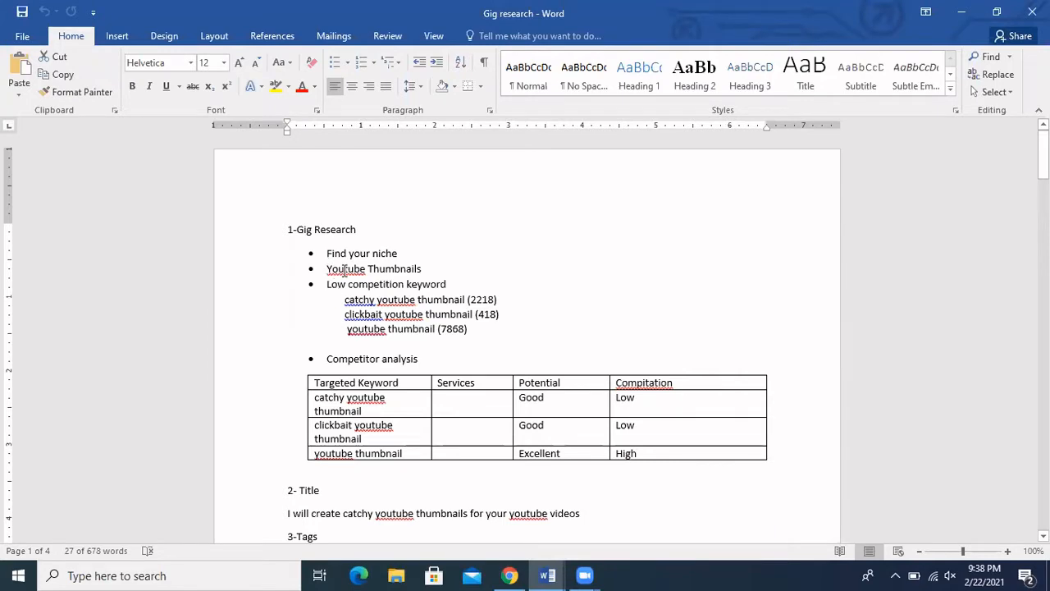
pyautogui.click(345, 300)
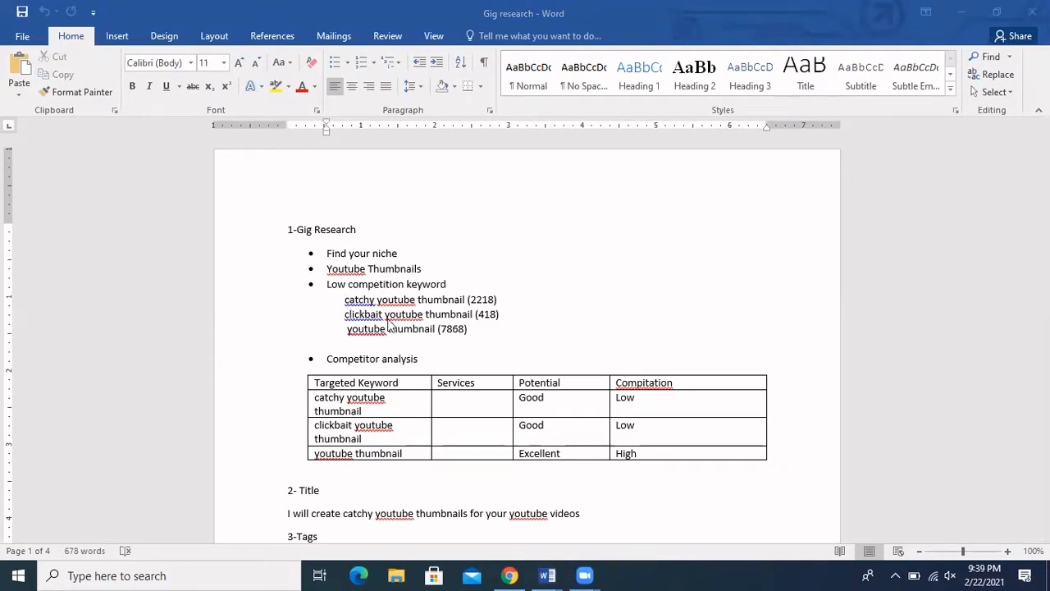
pyautogui.click(344, 299)
pyautogui.moveTo(345, 300); pyautogui.dragTo(468, 330)
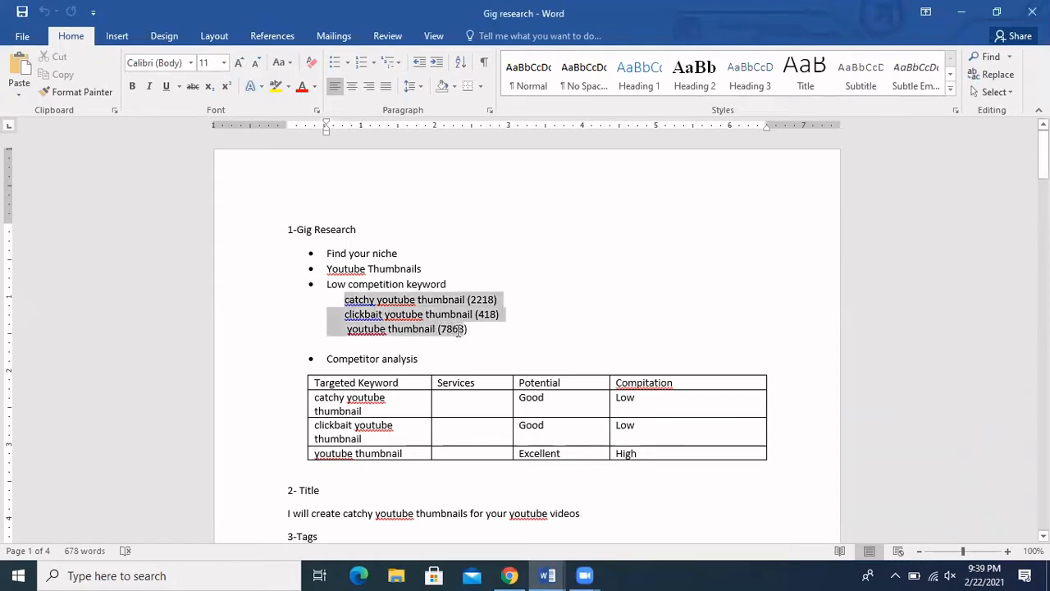
pyautogui.click(492, 336)
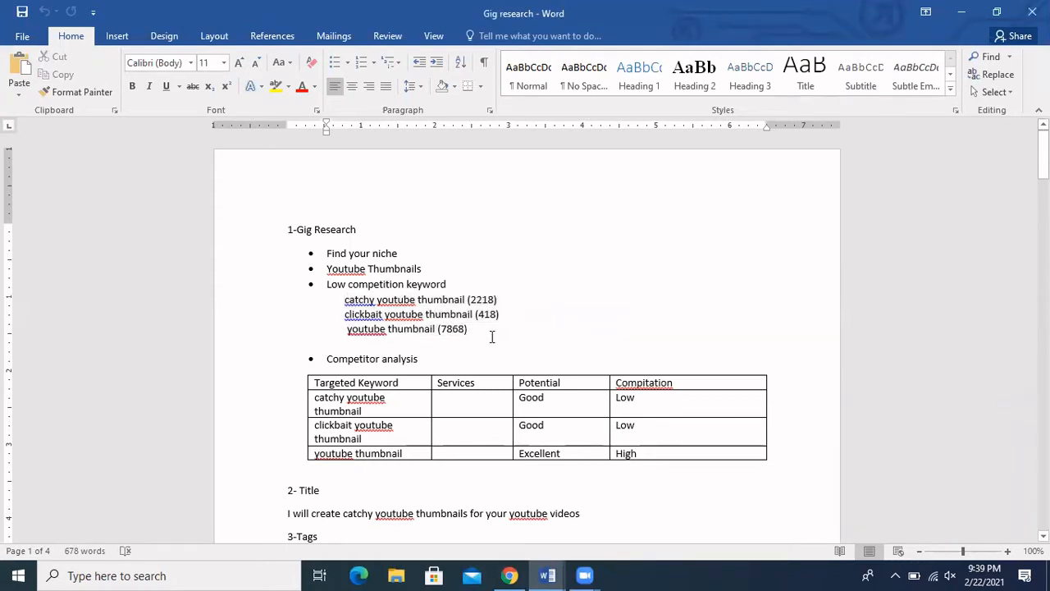
pyautogui.click(358, 300)
pyautogui.click(305, 490)
pyautogui.moveTo(1043, 160); pyautogui.dragTo(1043, 177)
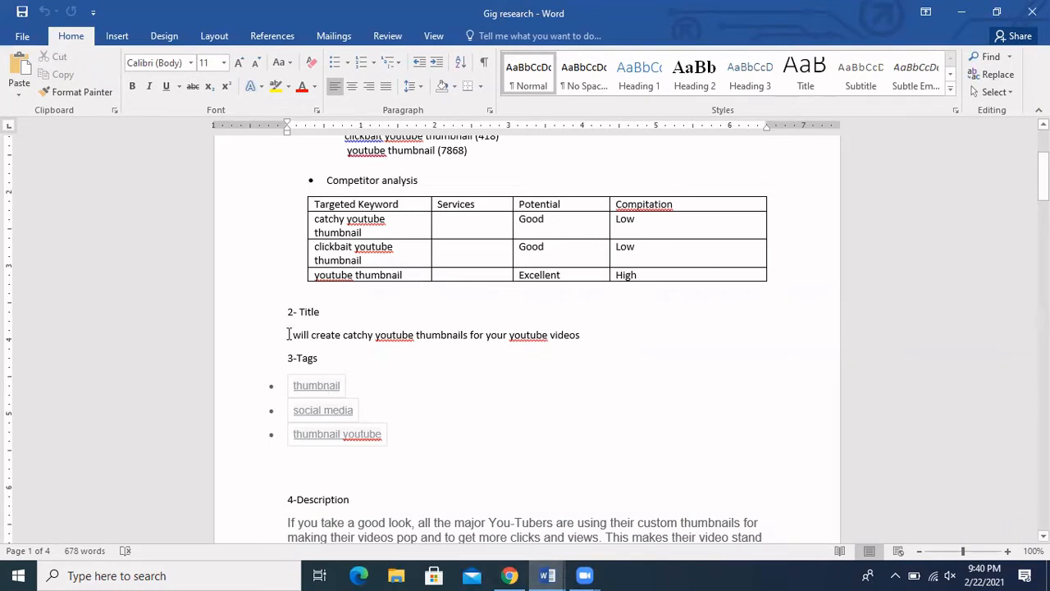
pyautogui.click(510, 575)
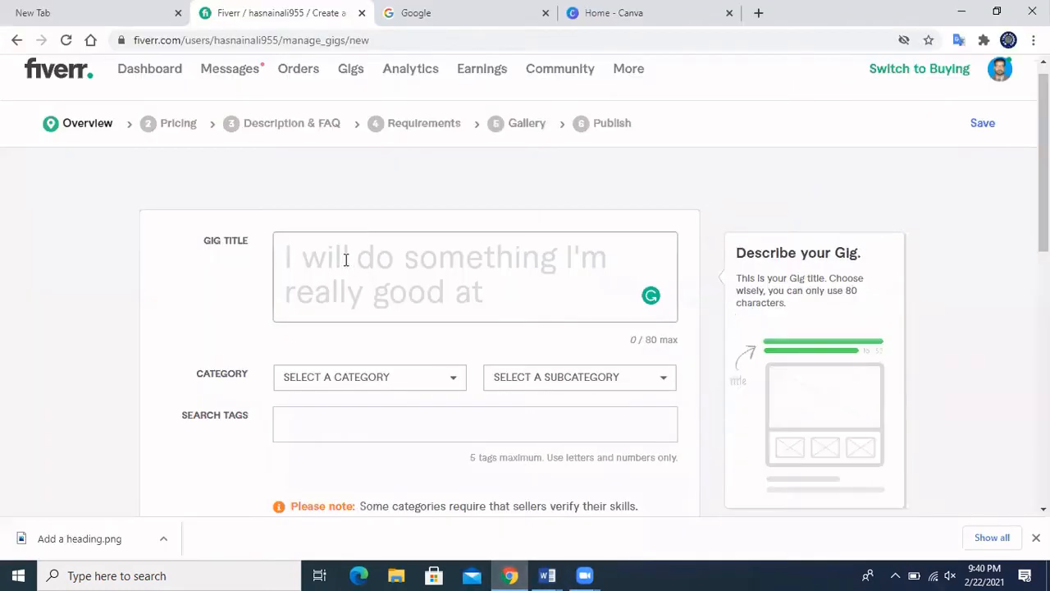
pyautogui.click(358, 260)
pyautogui.write('crea')
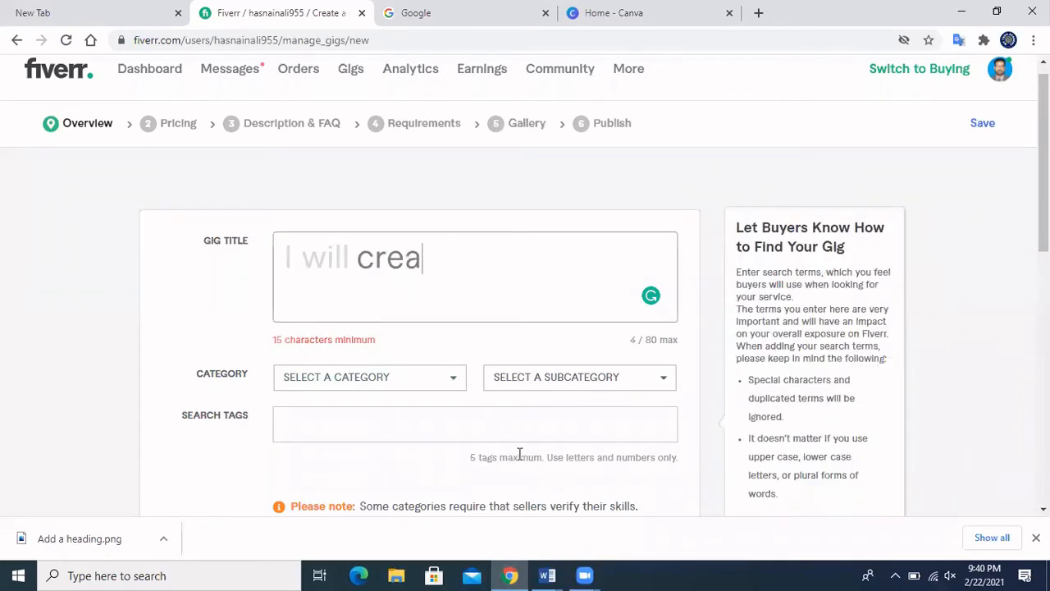
# Copy the title line "I will create catchy youtube thumbnails for your youtube videos" from the Gig research document in Word
pyautogui.moveTo(547, 575)
pyautogui.click(597, 510)
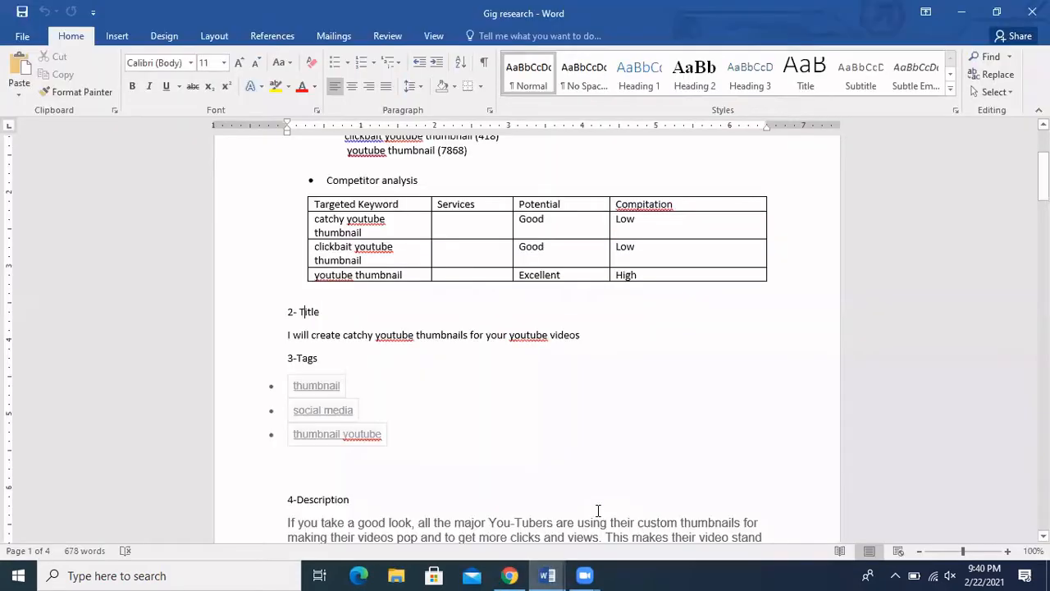
pyautogui.moveTo(288, 335); pyautogui.dragTo(581, 349)
pyautogui.hotkey('ctrl', 'c')
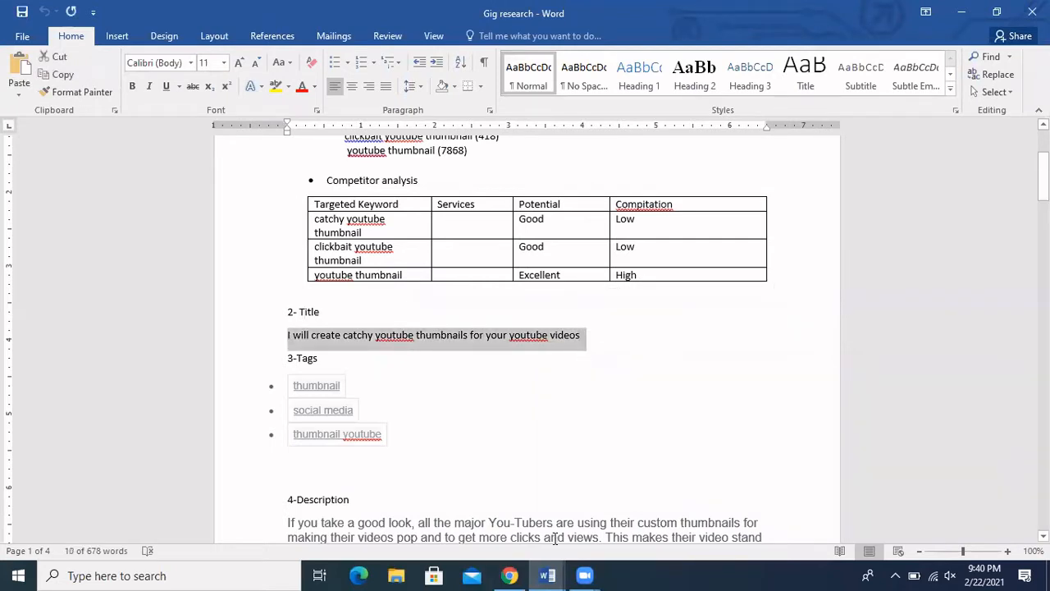
# Switch to the Fiverr gig form in Chrome, clear the partial gig title and paste the copied title
pyautogui.click(510, 575)
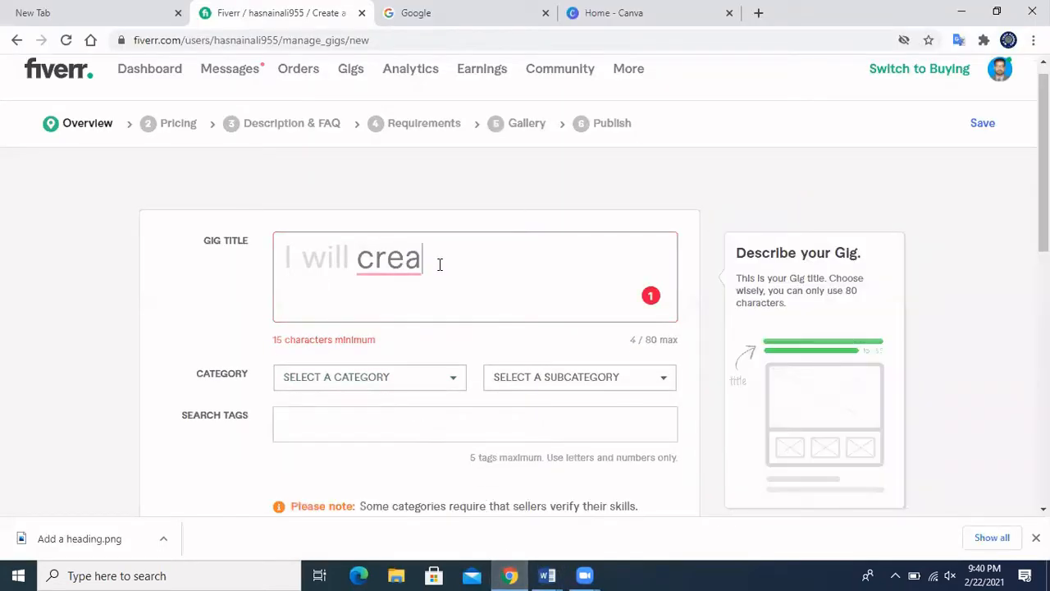
pyautogui.press('BackSpace')
pyautogui.press('BackSpace')
pyautogui.press('BackSpace')
pyautogui.press('BackSpace')
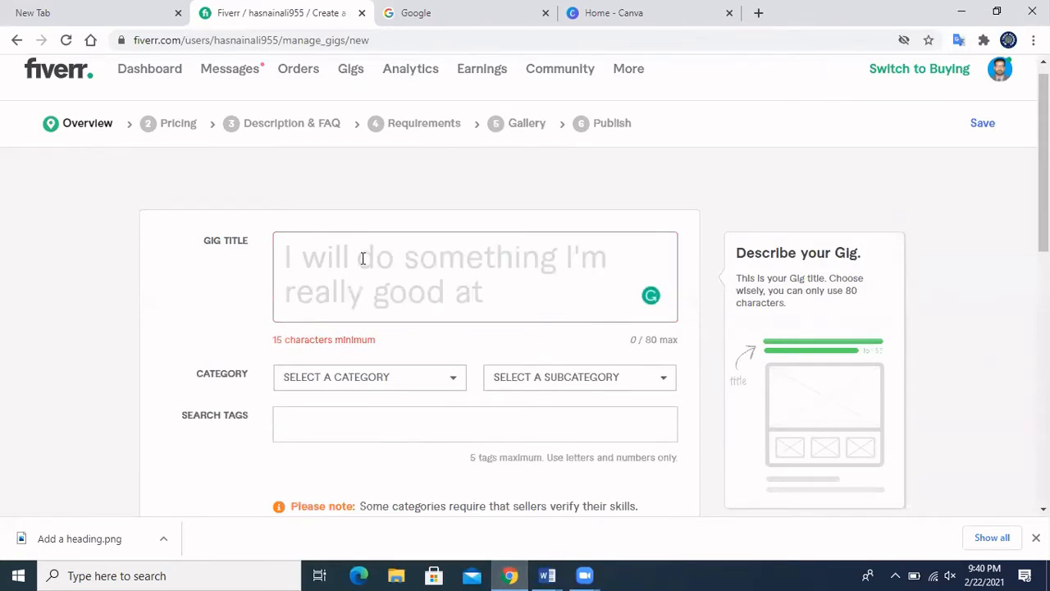
pyautogui.hotkey('ctrl', 'v')
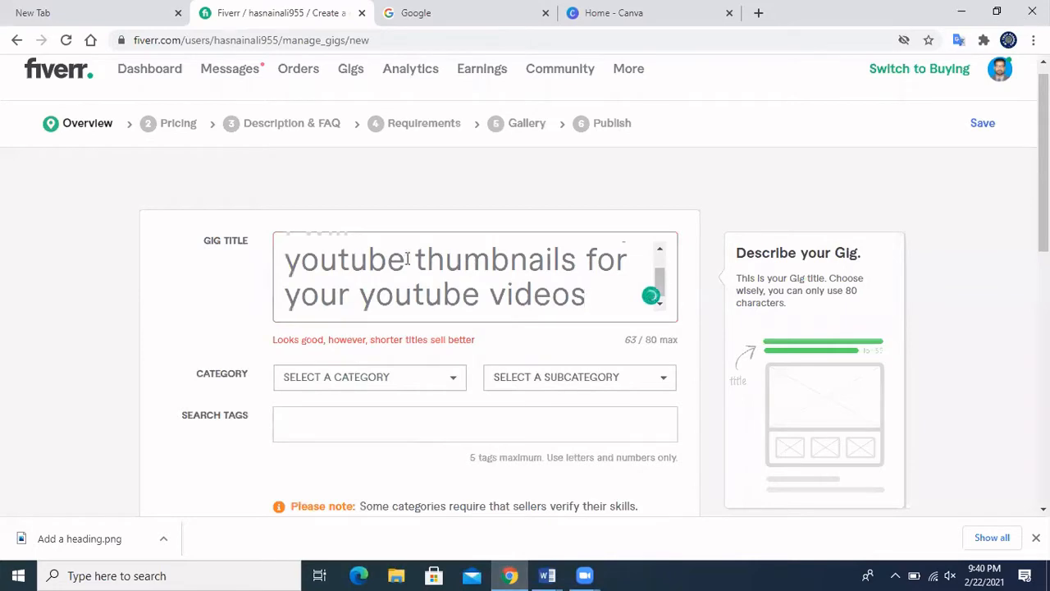
# Remove the duplicated "I will" from the gig title so its editable text starts with "create catchy youtube thumbnails"
pyautogui.scroll(1, 665, 266)
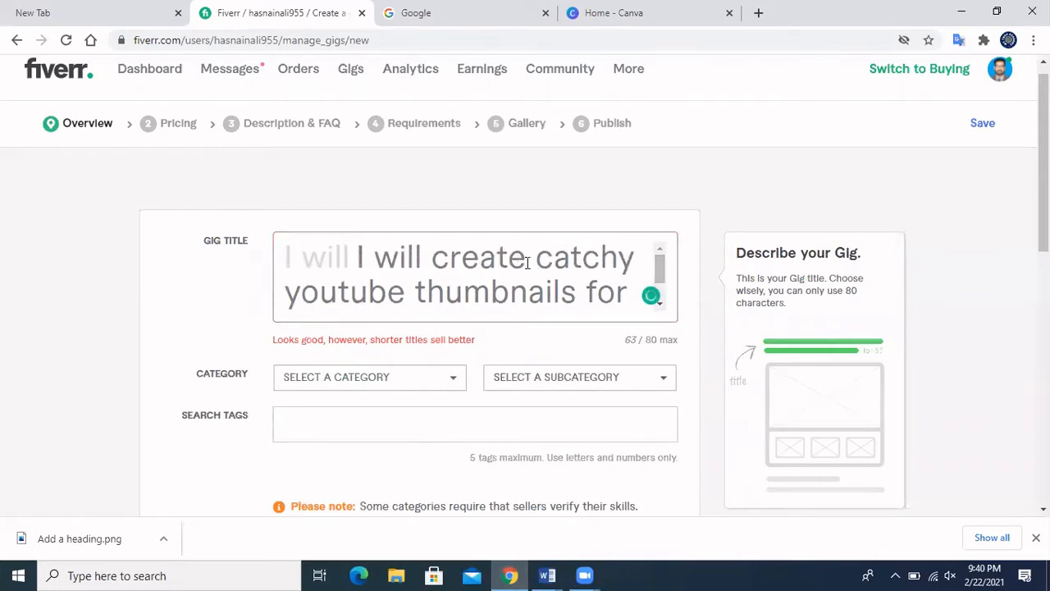
pyautogui.press('BackSpace')
pyautogui.press('BackSpace')
pyautogui.press('BackSpace')
pyautogui.press('BackSpace')
pyautogui.press('BackSpace')
pyautogui.press('BackSpace')
pyautogui.press('BackSpace')
pyautogui.press('BackSpace')
pyautogui.press('BackSpace')
pyautogui.press('BackSpace')
pyautogui.press('BackSpace')
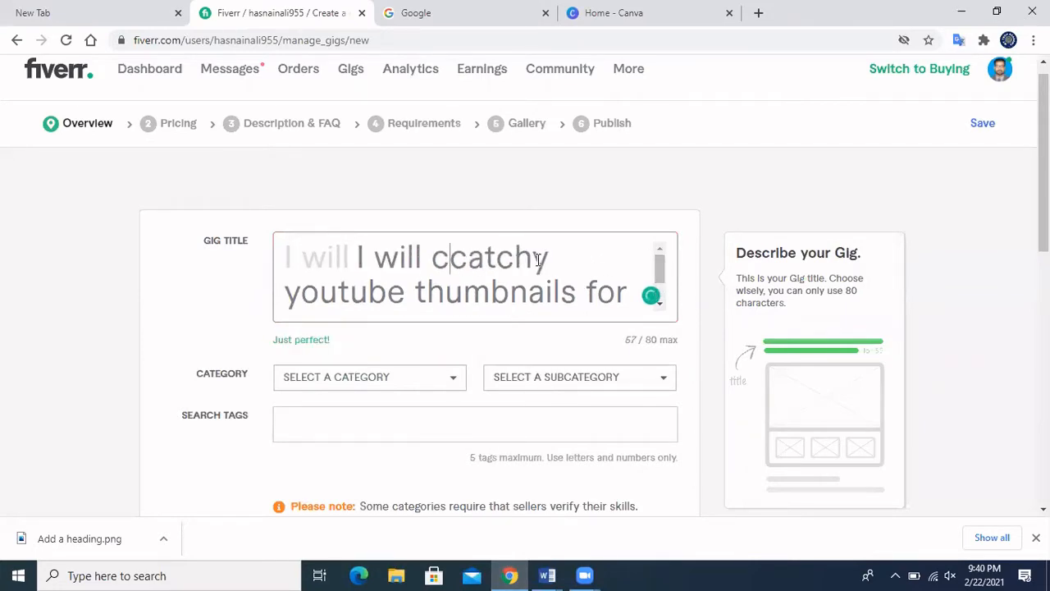
pyautogui.press('BackSpace')
pyautogui.press('BackSpace')
pyautogui.press('BackSpace')
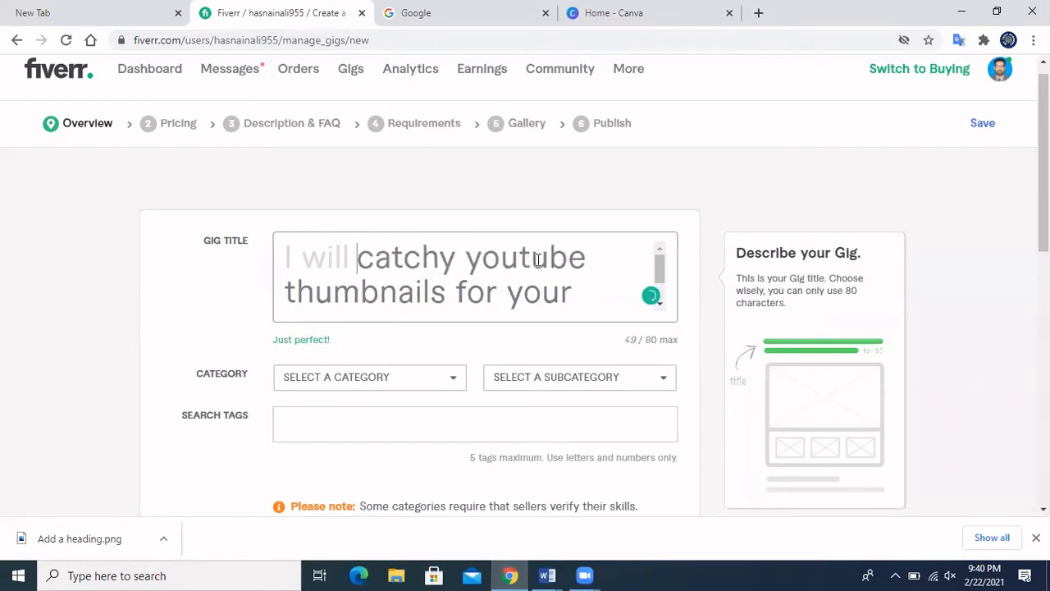
pyautogui.write('create')
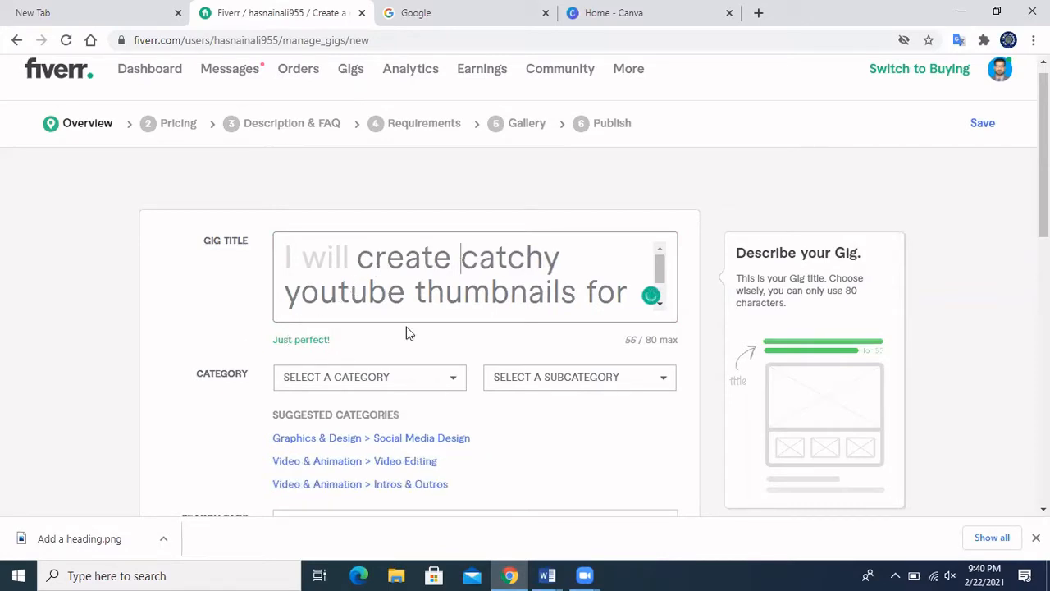
# Set the gig's category to Graphics & Design and its subcategory to Other
pyautogui.scroll(-1, 635, 271)
pyautogui.scroll(1, 624, 261)
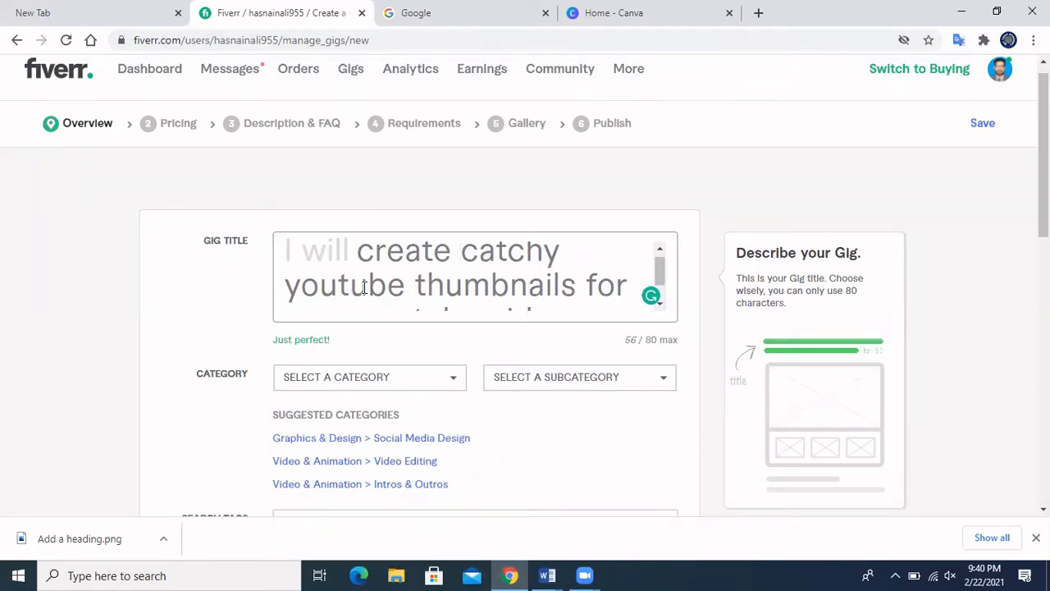
pyautogui.moveTo(661, 263); pyautogui.dragTo(661, 283)
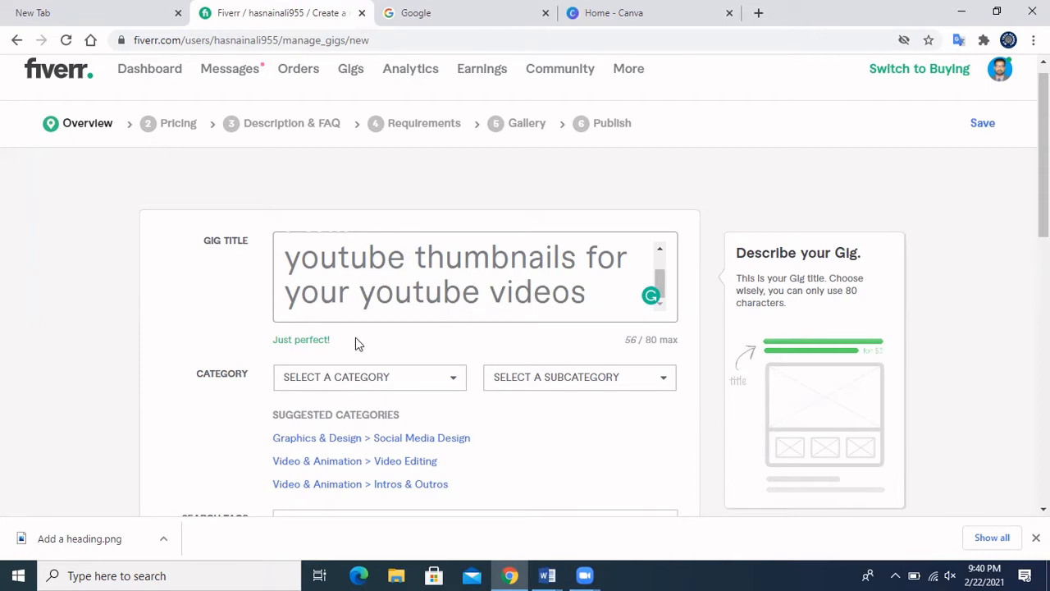
pyautogui.moveTo(661, 280)
pyautogui.mouseDown()
pyautogui.moveTo(662, 257)
pyautogui.moveTo(667, 288)
pyautogui.mouseUp()
pyautogui.click(802, 341)
pyautogui.scroll(-1, 1044, 164)
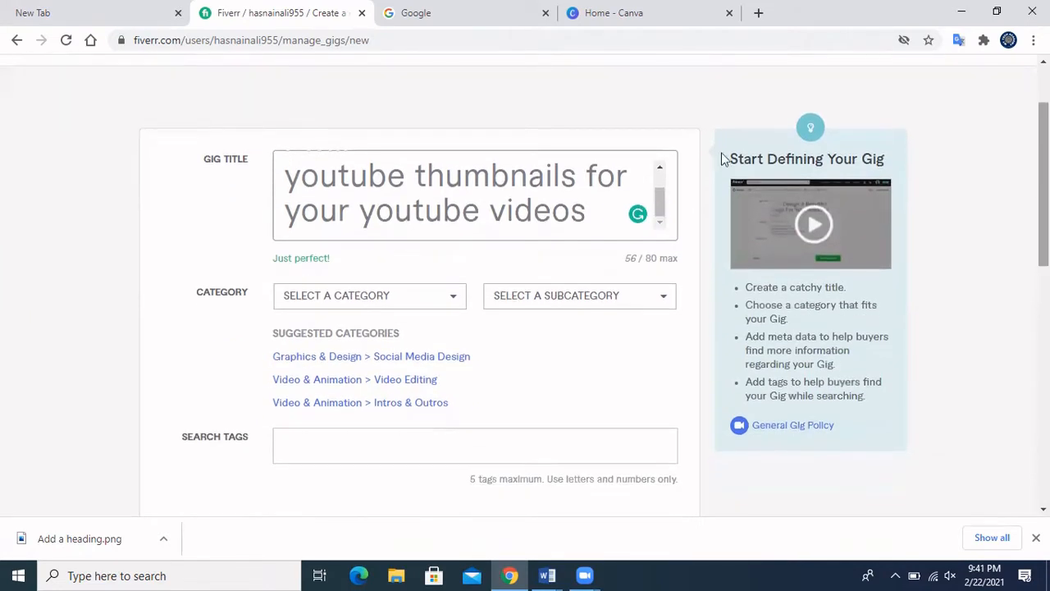
pyautogui.click(453, 300)
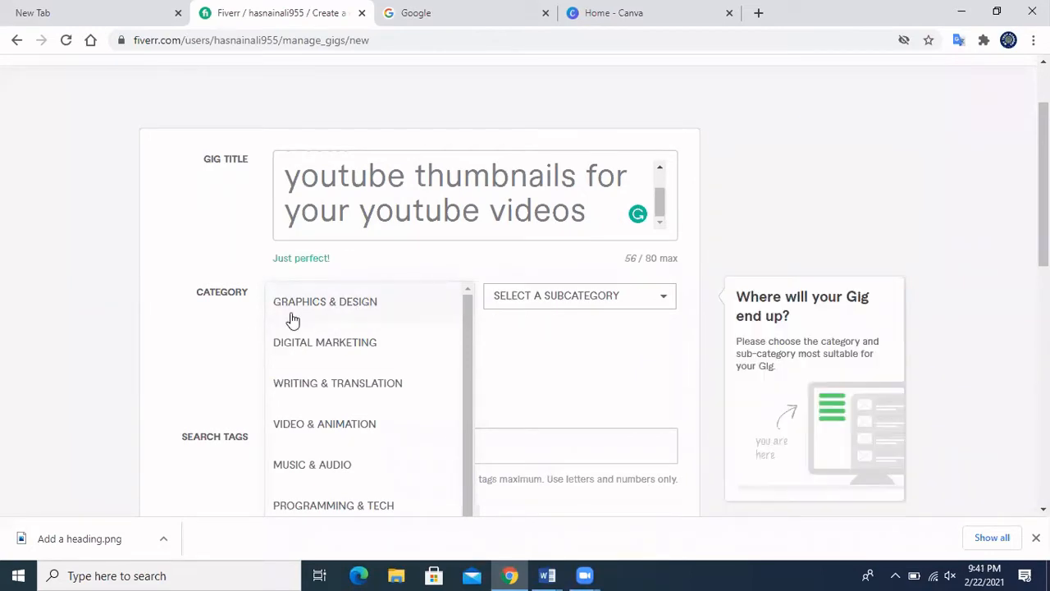
pyautogui.click(295, 312)
pyautogui.click(515, 297)
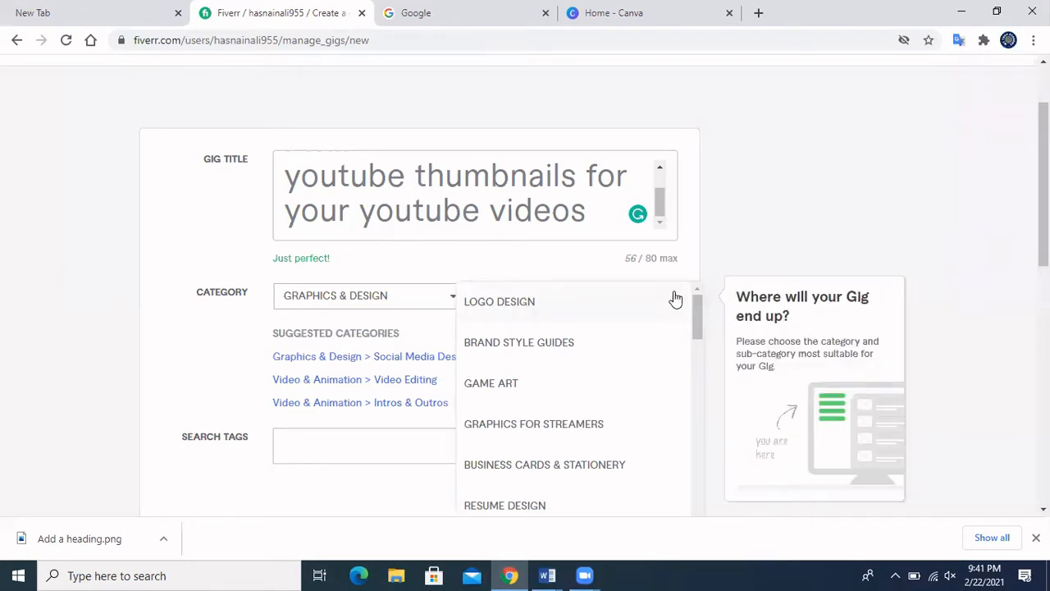
pyautogui.moveTo(697, 309); pyautogui.dragTo(701, 468)
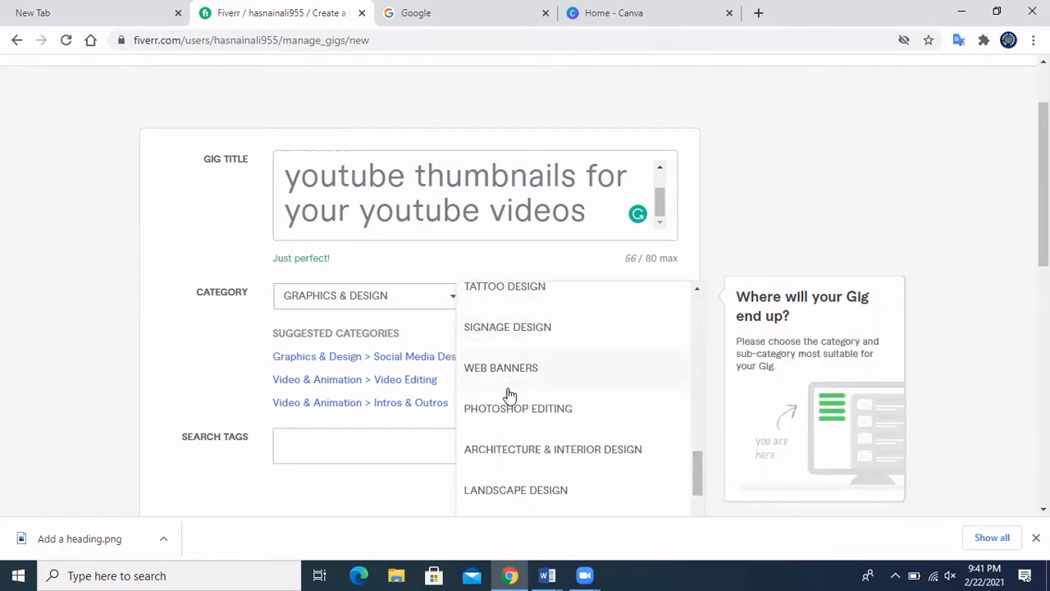
pyautogui.moveTo(697, 472); pyautogui.dragTo(696, 556)
pyautogui.scroll(-2, 886, 276)
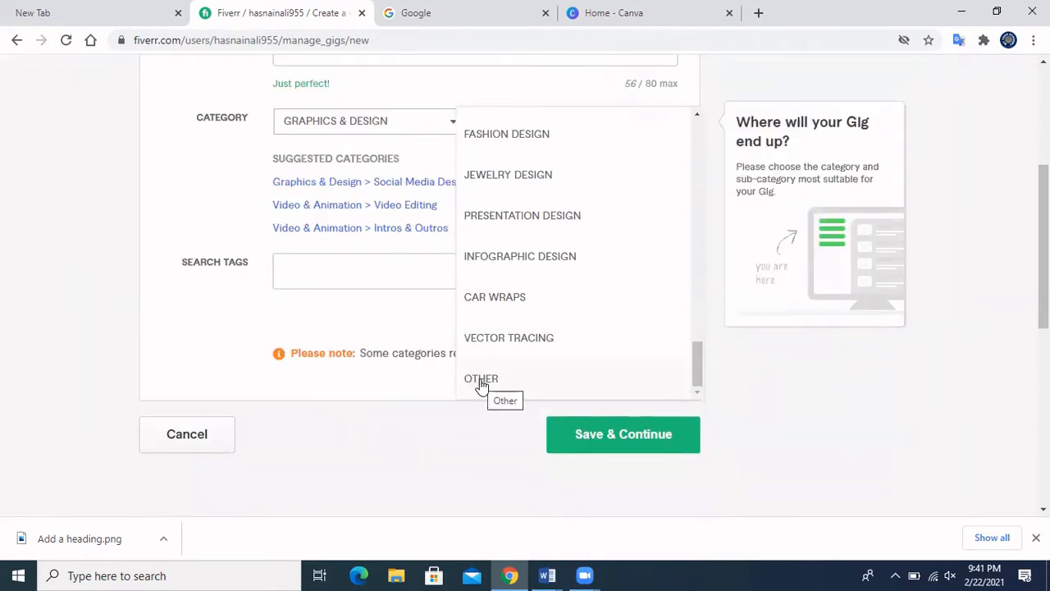
pyautogui.click(482, 385)
# Copy the tags thumbnail, social media and thumbnail youtube from the Tags section of the Gig research document in Word
pyautogui.click(366, 280)
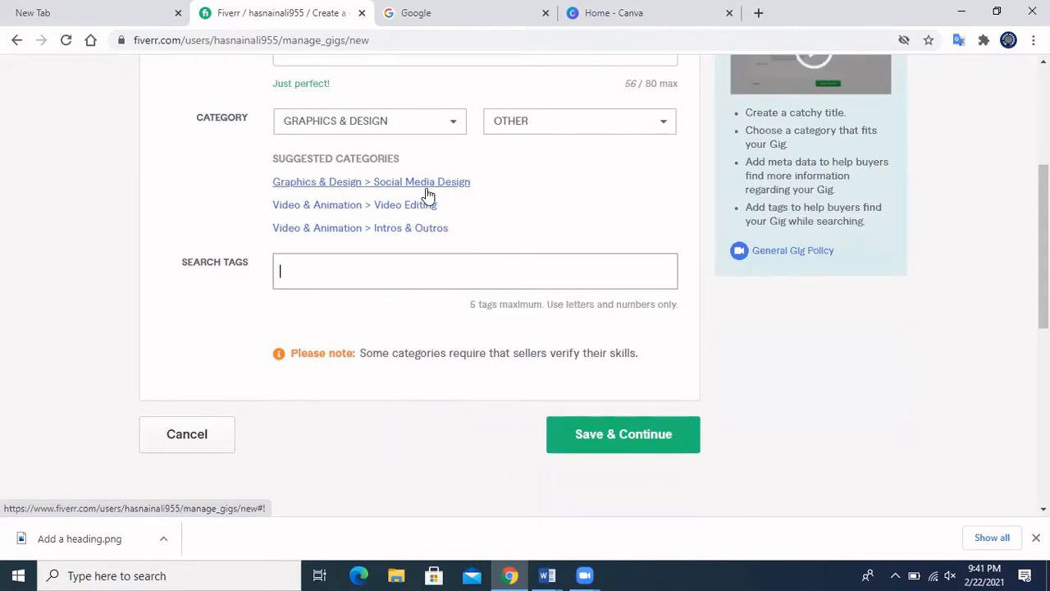
pyautogui.click(547, 575)
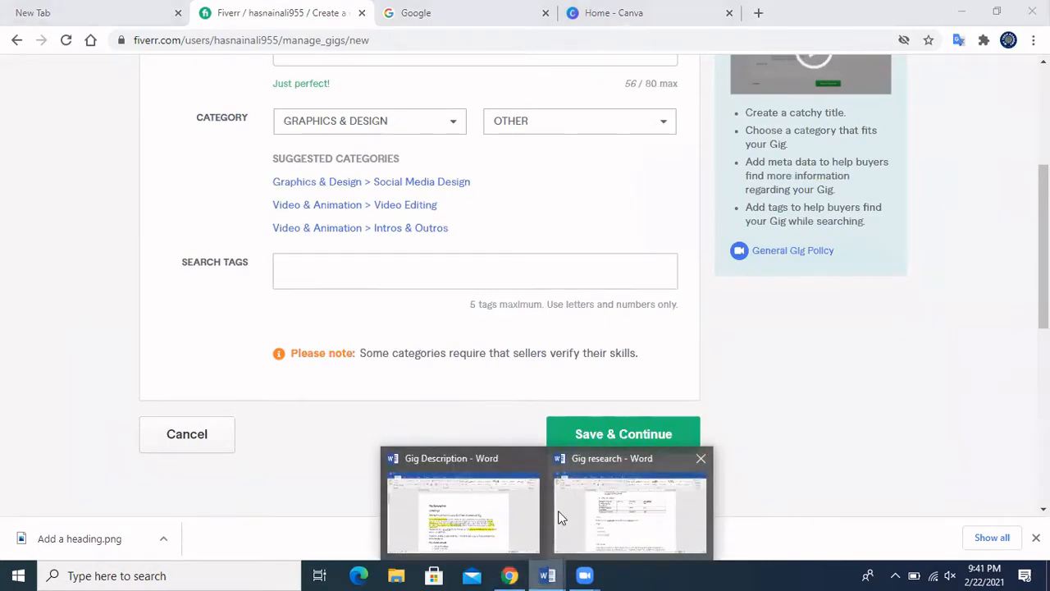
pyautogui.click(578, 522)
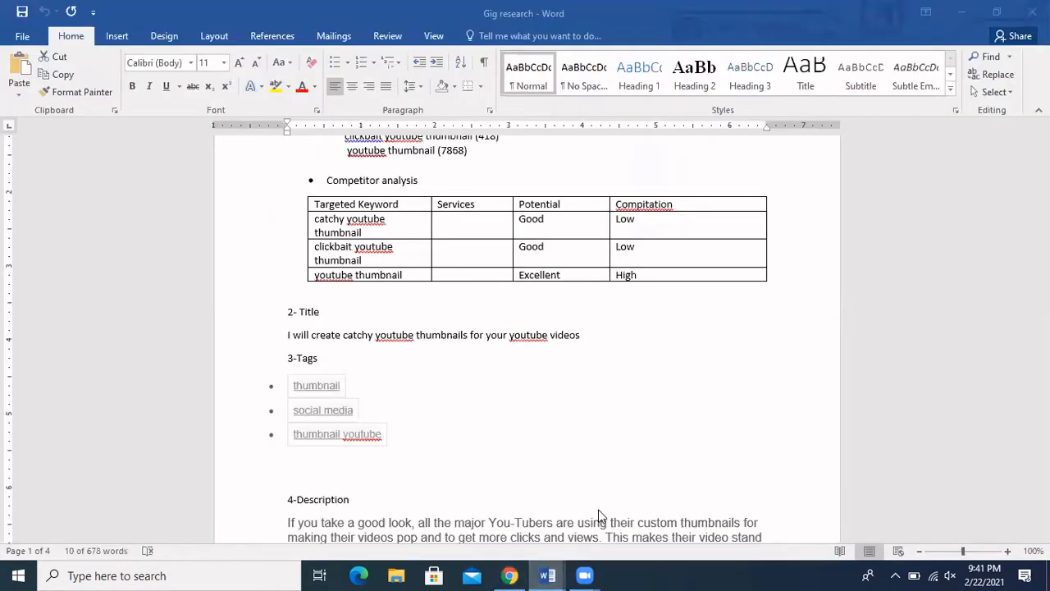
pyautogui.click(470, 418)
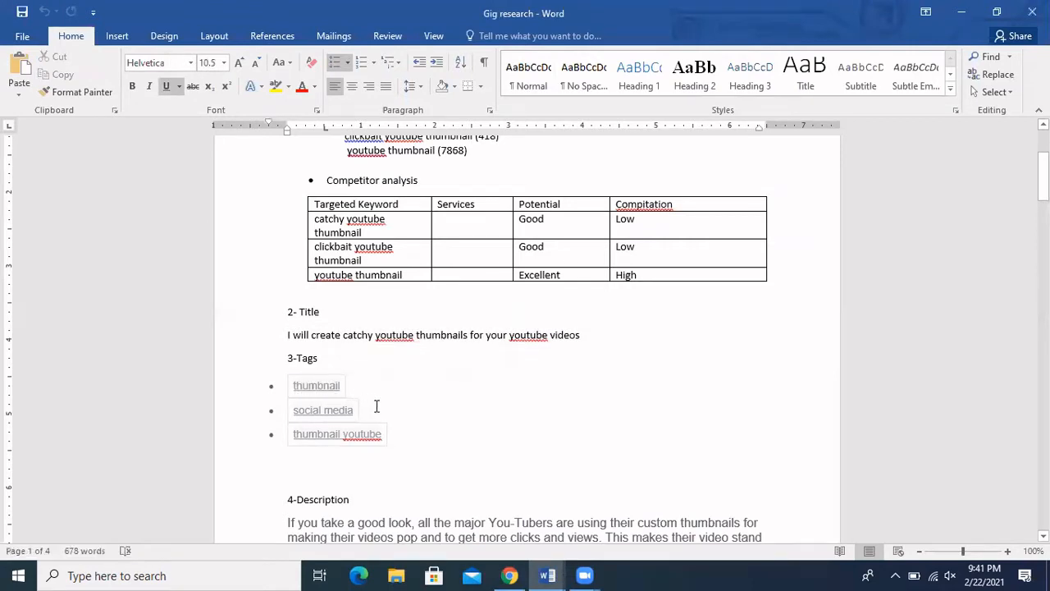
pyautogui.moveTo(295, 387); pyautogui.dragTo(381, 427)
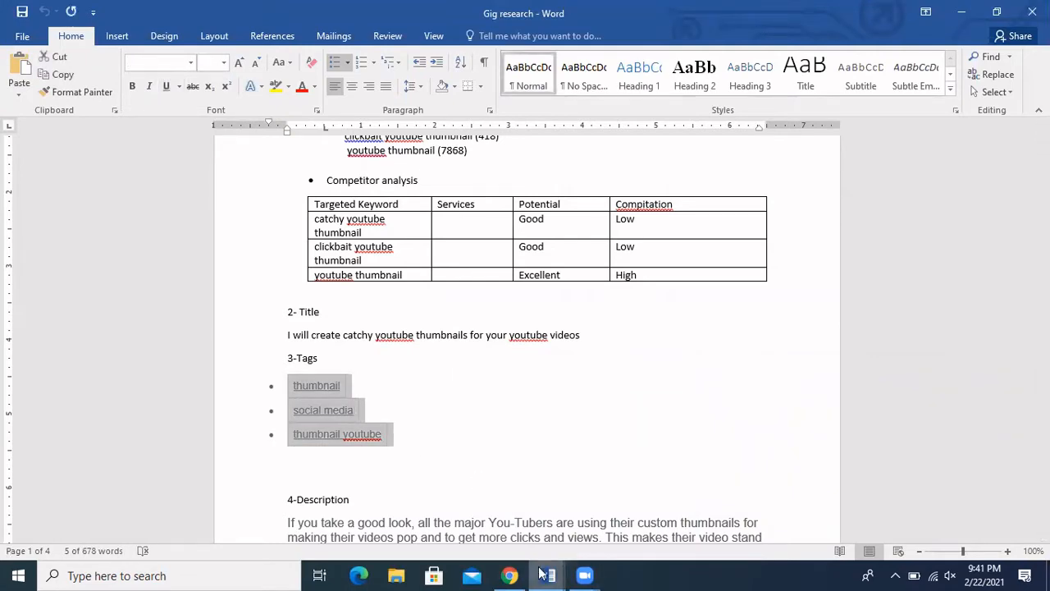
# Switch back to the Fiverr gig form in Chrome and paste the copied tags into the search tags
pyautogui.moveTo(545, 574)
pyautogui.click(492, 507)
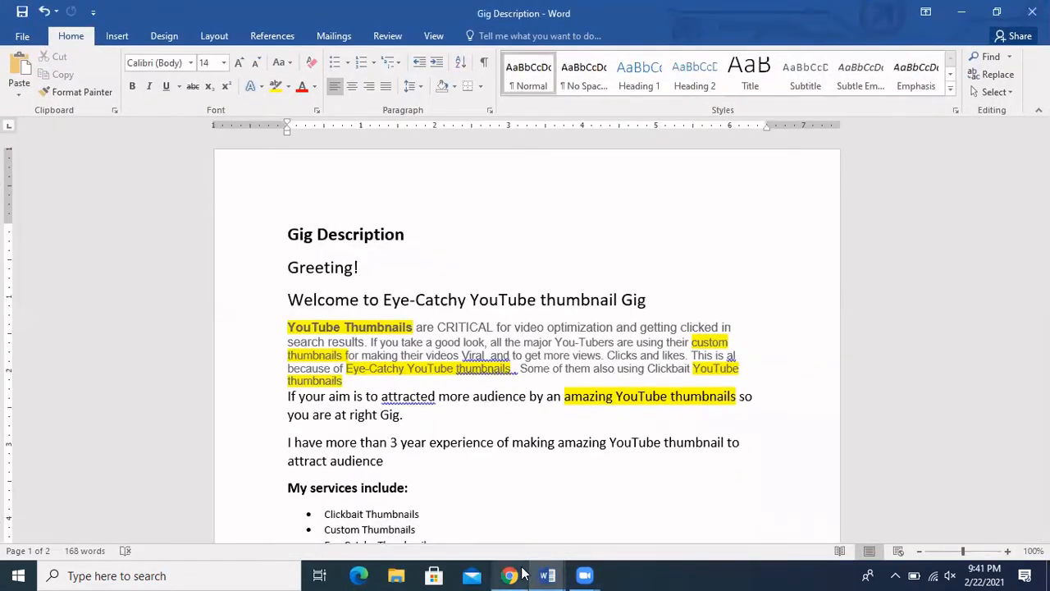
pyautogui.click(522, 574)
pyautogui.write('• thumbnail • social media • thumbnail youtube')
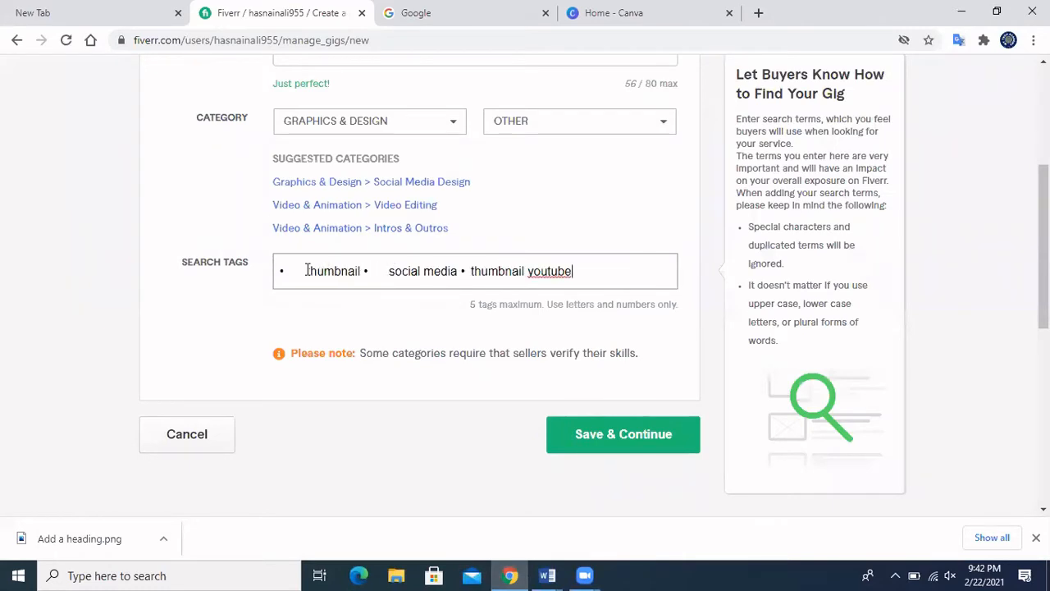
# Trim the pasted search tag text to "thumbnail" and add it as the first tag
pyautogui.click(306, 270)
pyautogui.press('BackSpace')
pyautogui.press('BackSpace')
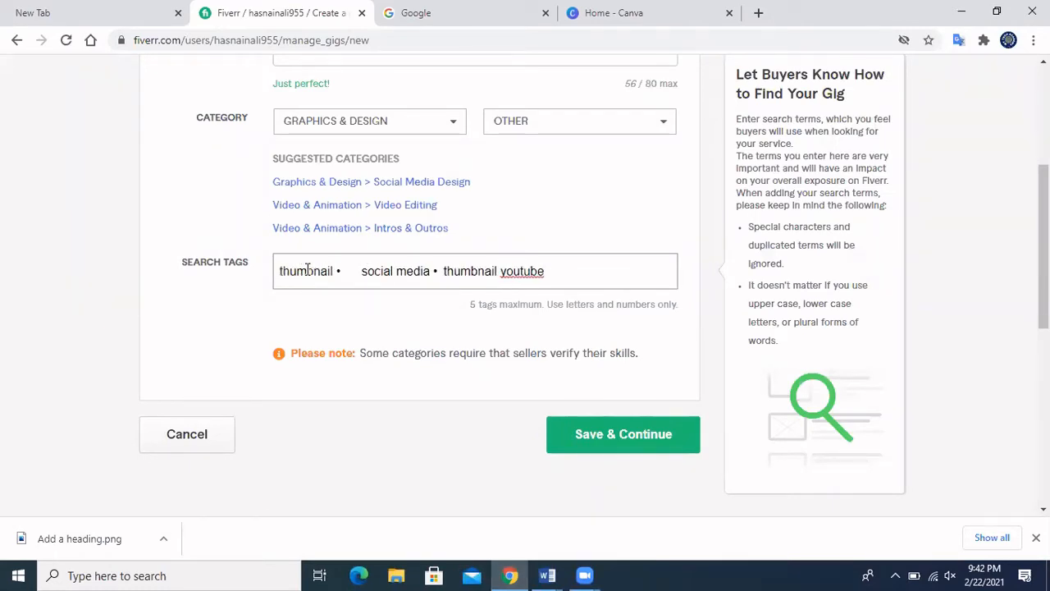
pyautogui.moveTo(360, 270); pyautogui.dragTo(586, 279)
pyautogui.press('BackSpace')
pyautogui.press('BackSpace')
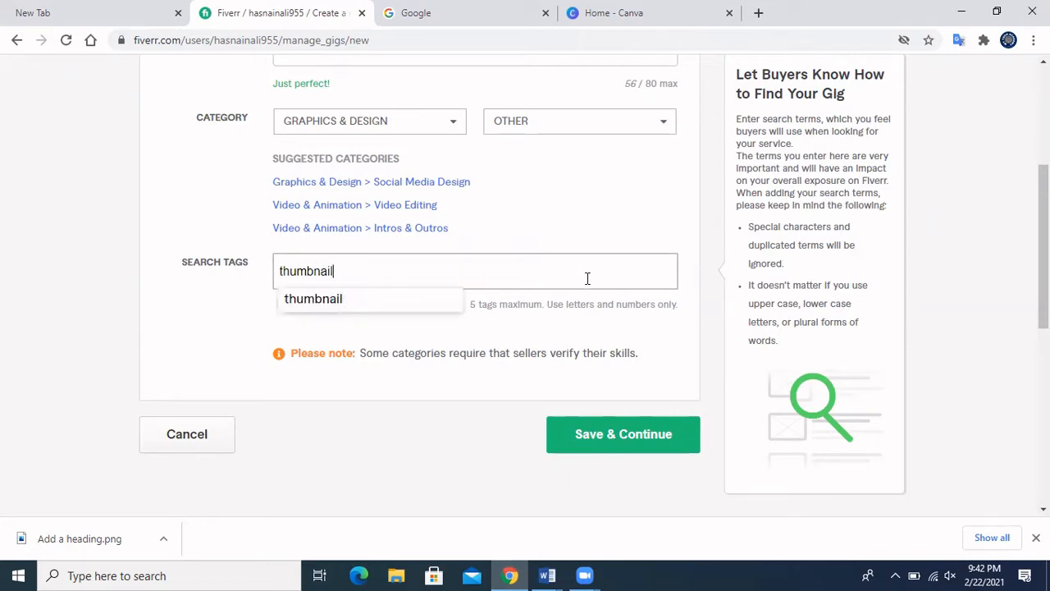
pyautogui.press('Return')
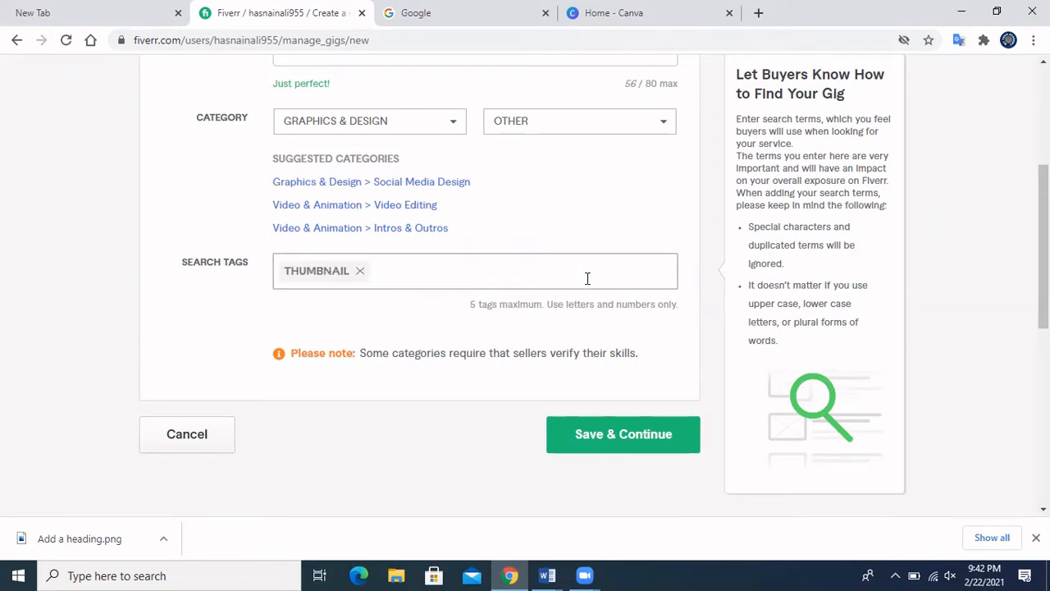
# Add the search tags "social media" and "video thumbnail" and try to save the overview
pyautogui.write('social media')
pyautogui.press('Return')
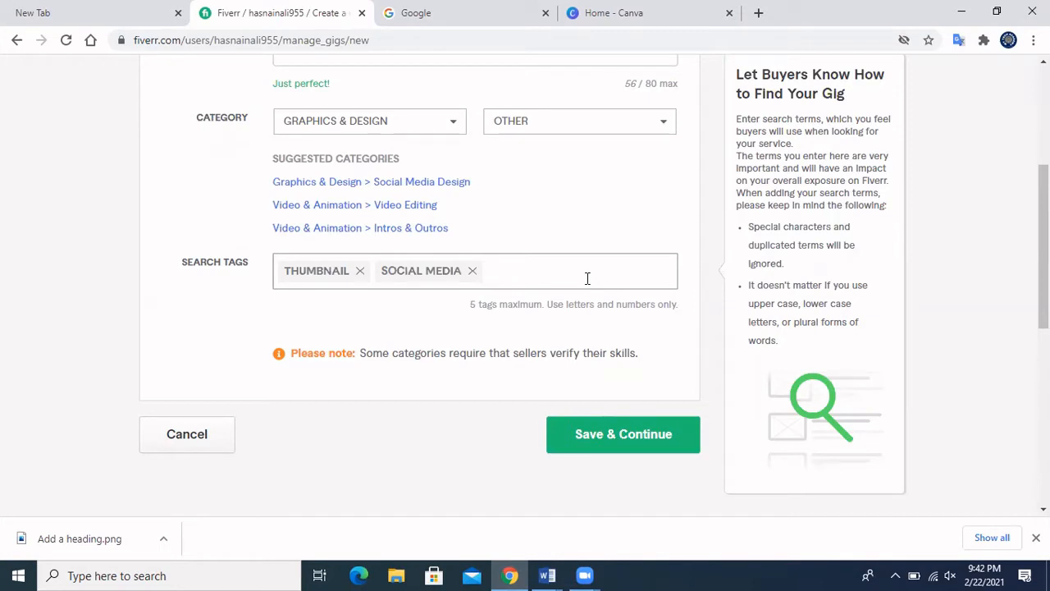
pyautogui.write('video ')
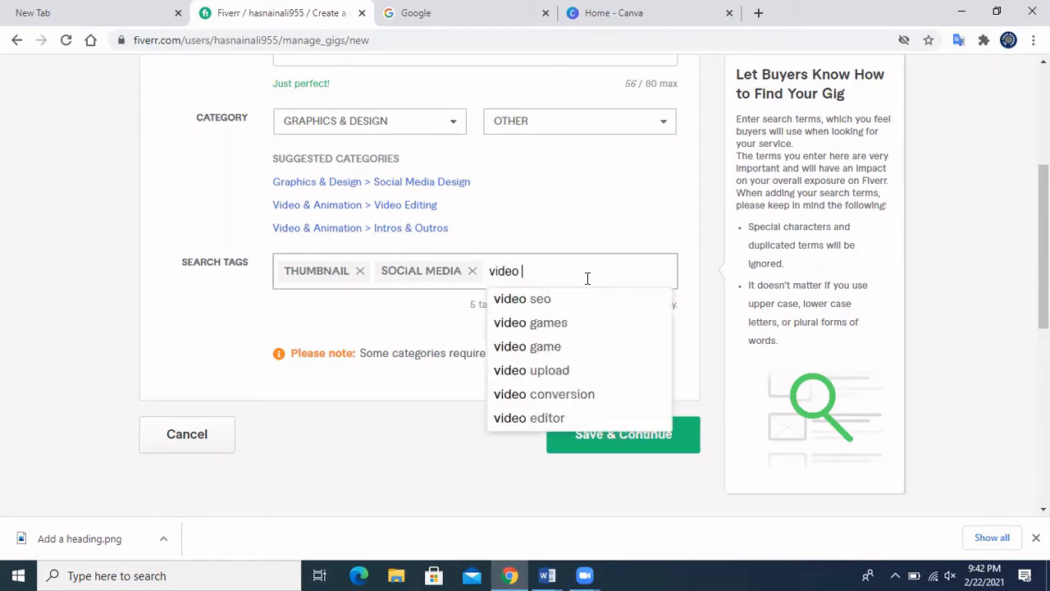
pyautogui.write('thum')
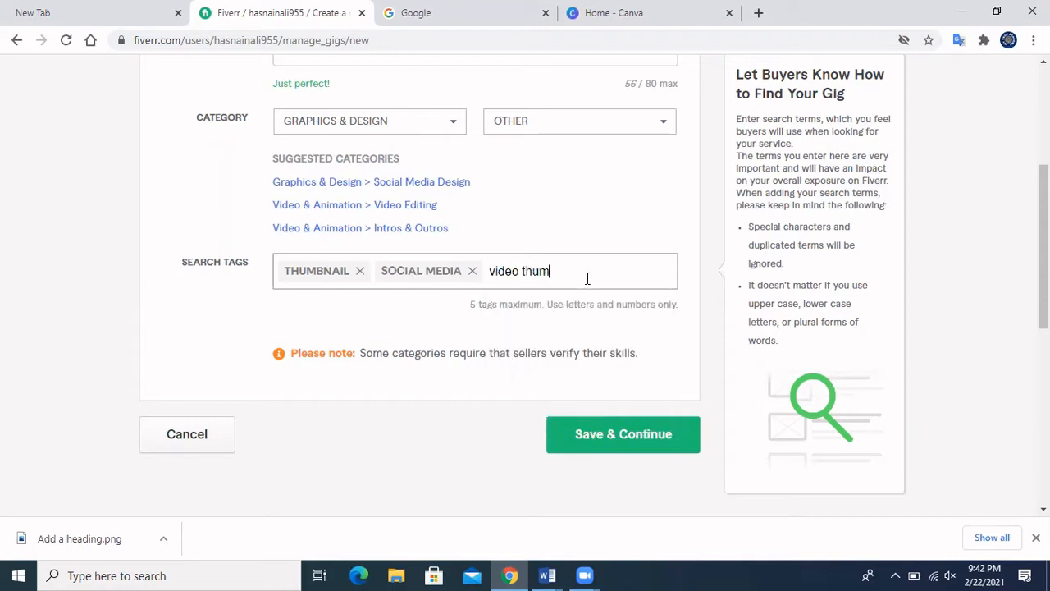
pyautogui.write('bnail')
pyautogui.press('Return')
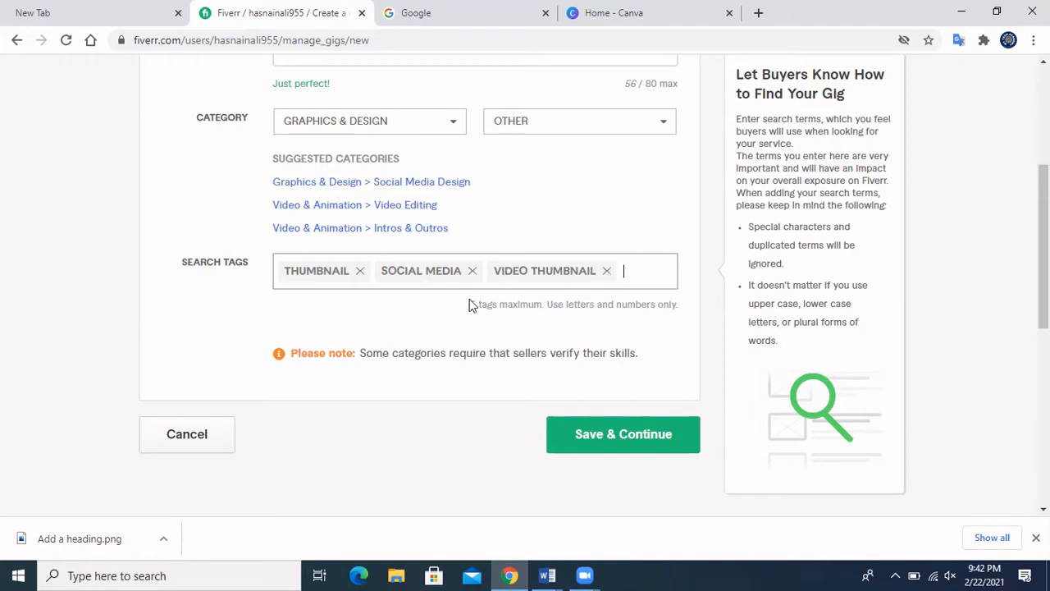
pyautogui.click(613, 443)
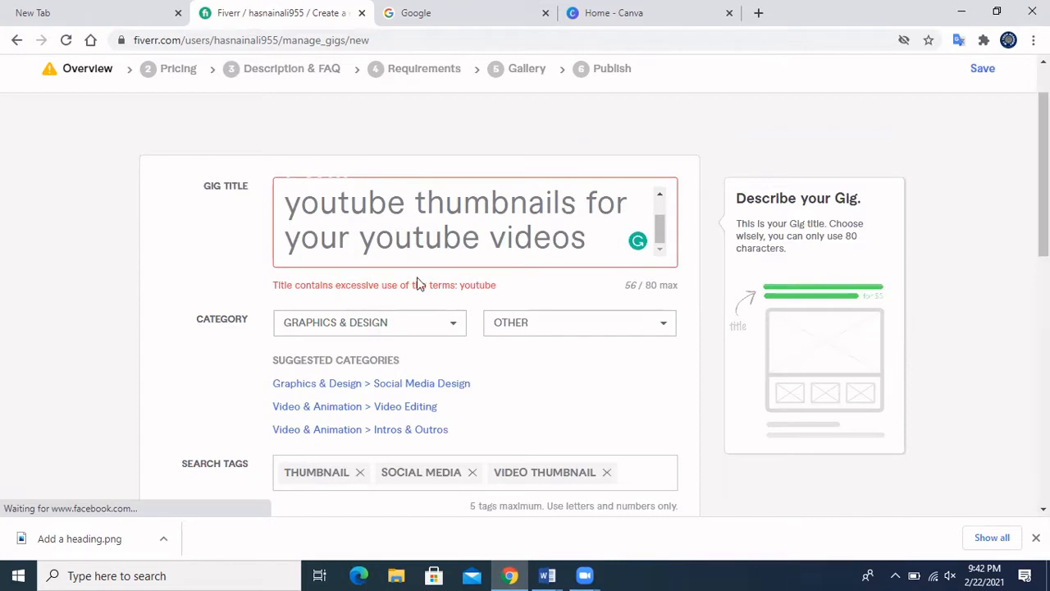
# Reword the end of the gig title to "for your vides" and save the overview to continue to pricing
pyautogui.moveTo(361, 235); pyautogui.dragTo(597, 253)
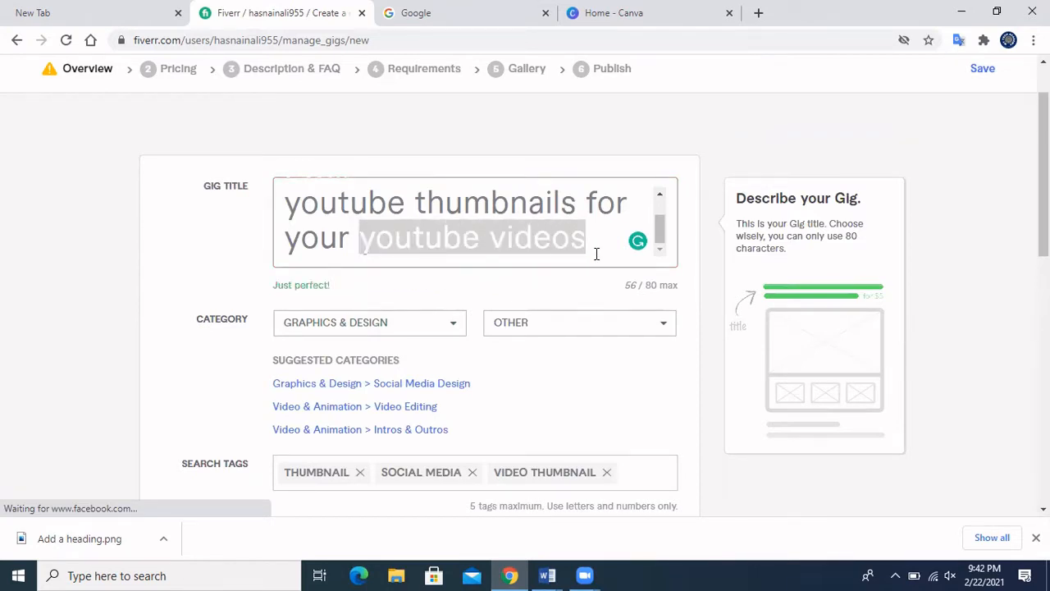
pyautogui.press('BackSpace')
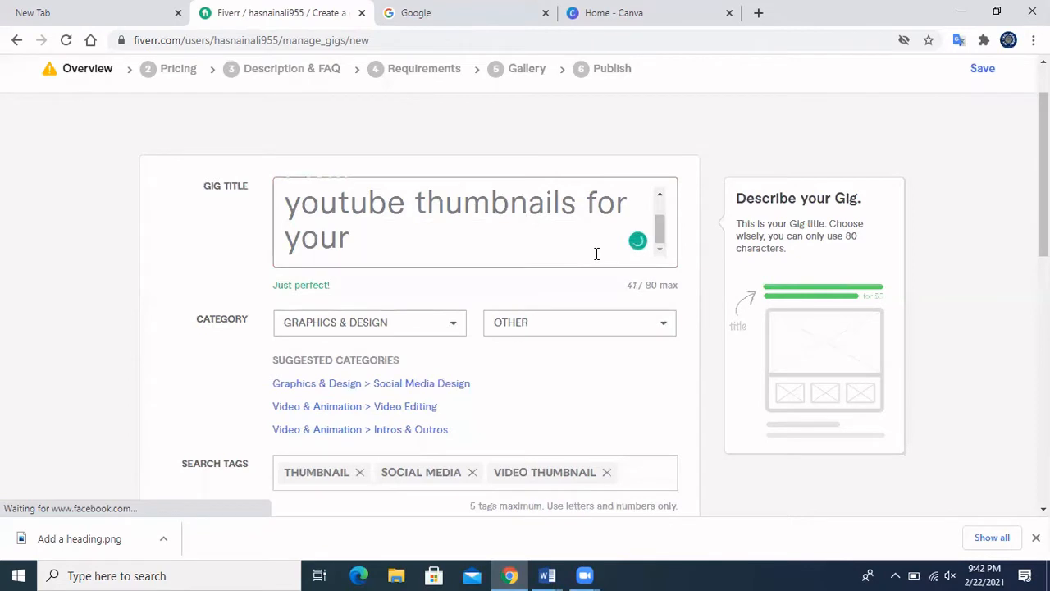
pyautogui.press('BackSpace')
pyautogui.press('BackSpace')
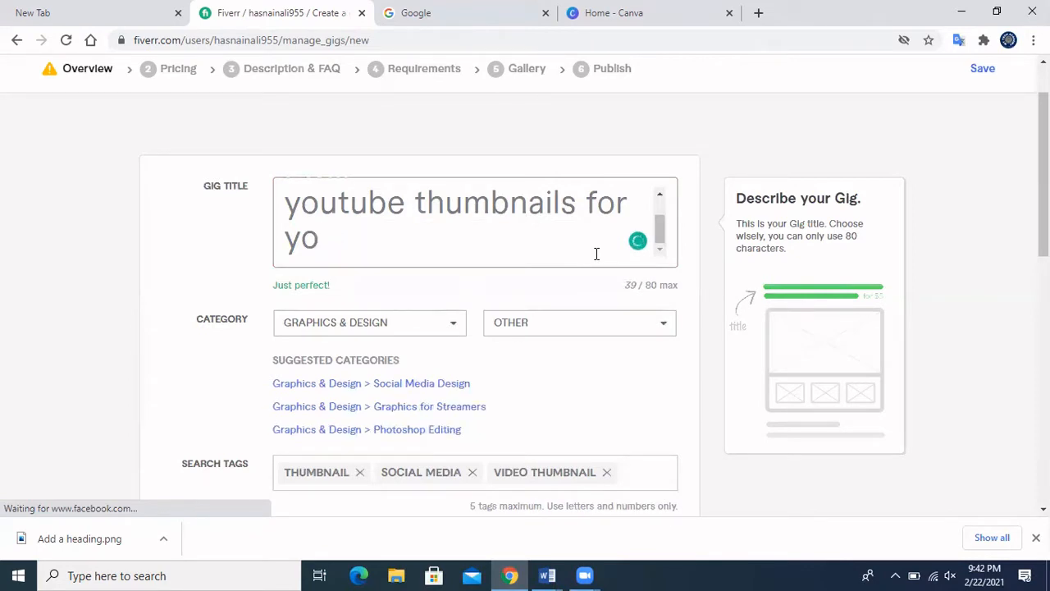
pyautogui.write('ur vi')
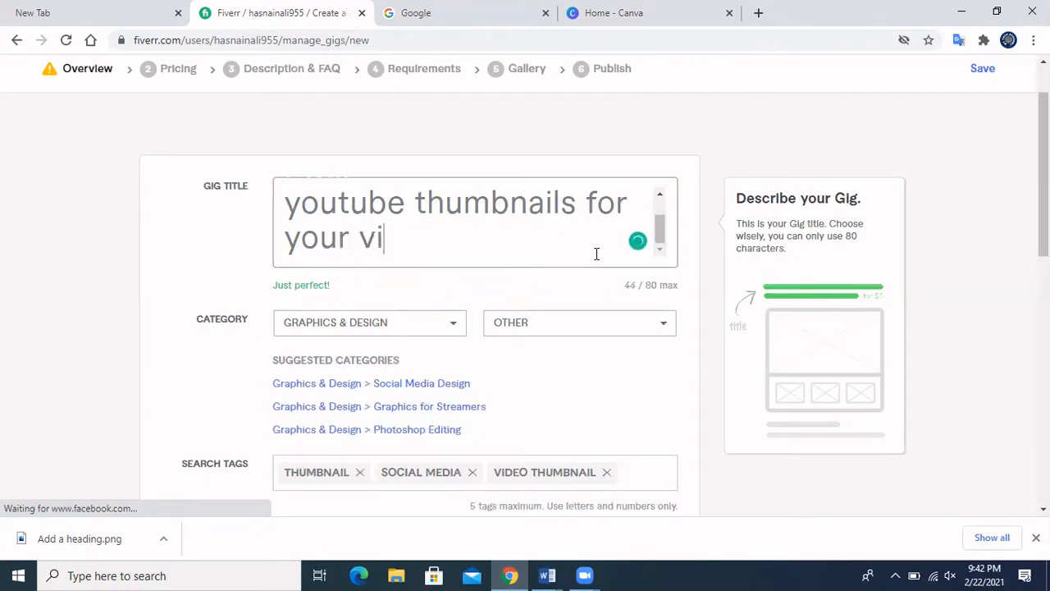
pyautogui.write('des')
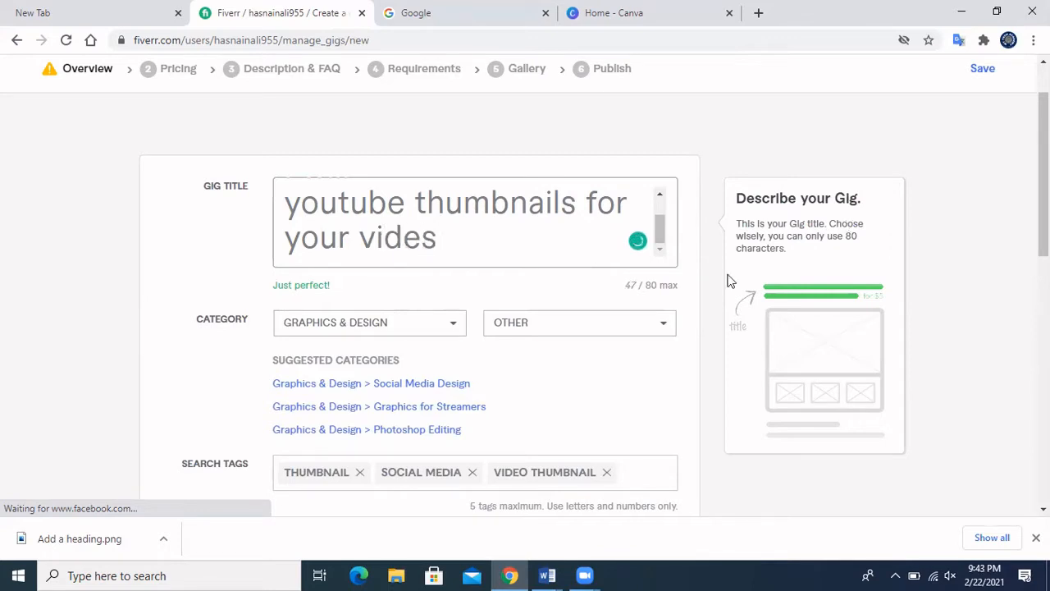
pyautogui.scroll(-3, 621, 387)
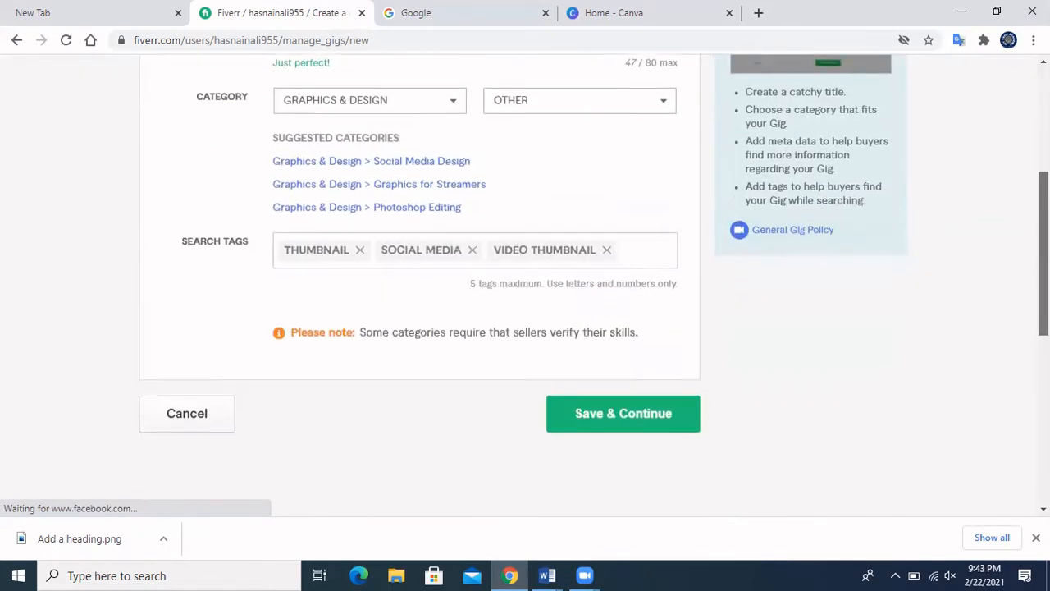
pyautogui.click(633, 361)
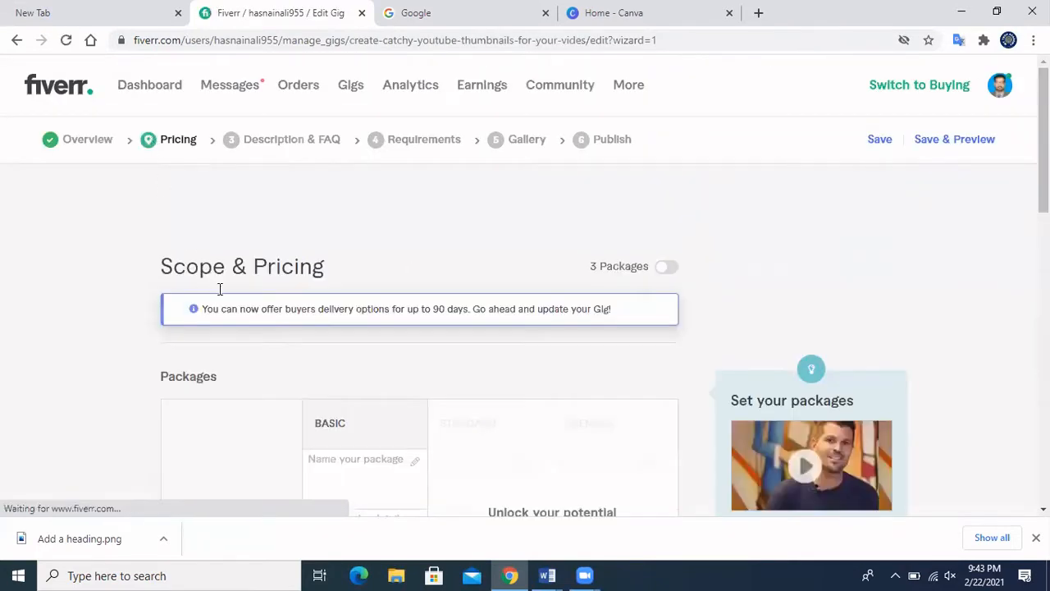
# Look through the Scope & Pricing page and the fields of its Basic package
pyautogui.scroll(-3, 526, 328)
pyautogui.scroll(2, 525, 328)
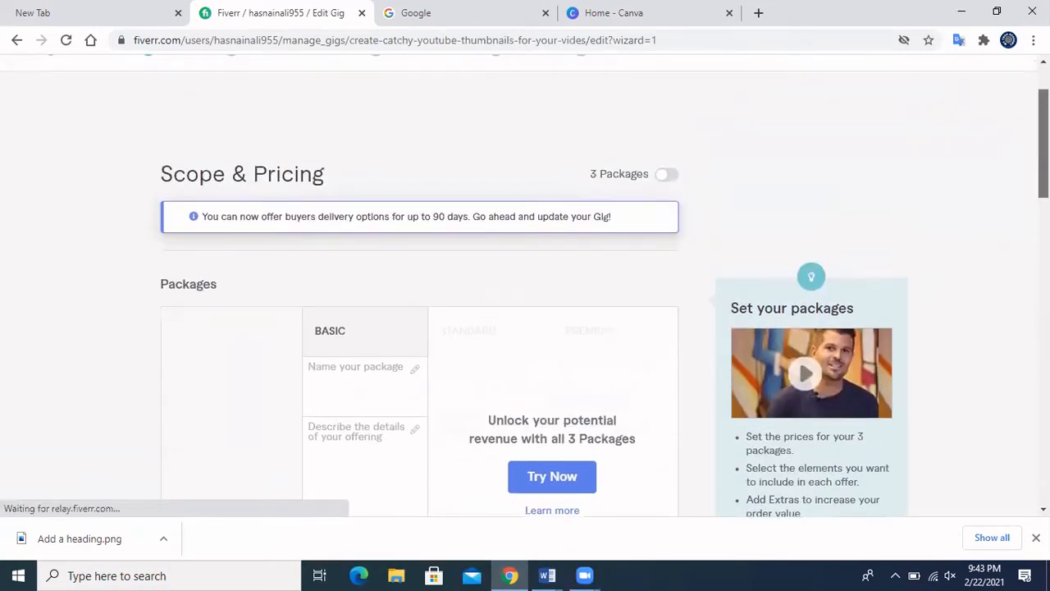
pyautogui.scroll(-1, 584, 140)
pyautogui.scroll(-3, 1013, 171)
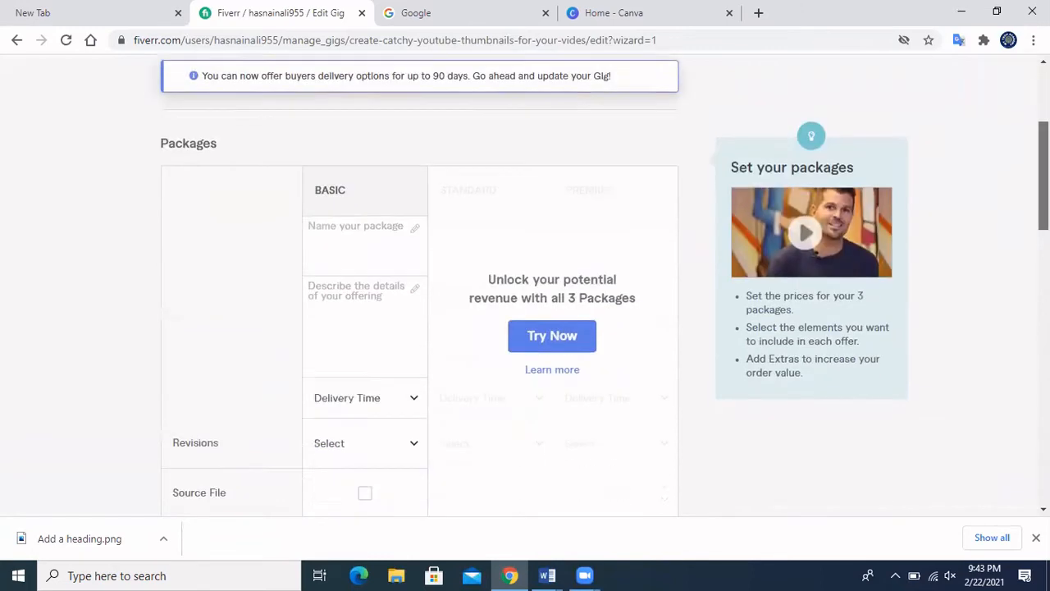
pyautogui.scroll(1, 1012, 171)
pyautogui.click(320, 144)
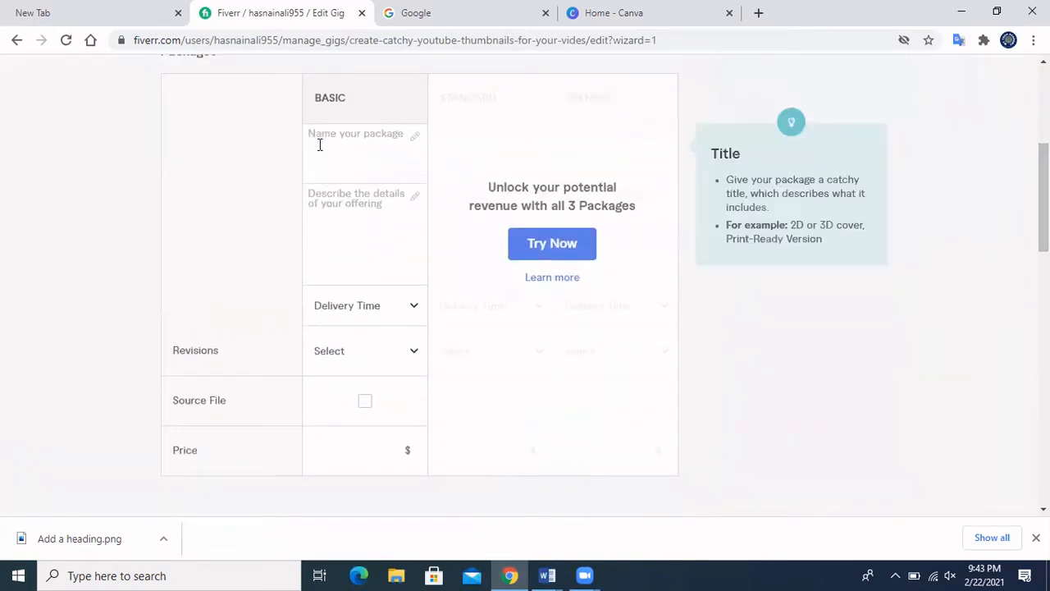
pyautogui.click(905, 178)
pyautogui.scroll(2, 905, 178)
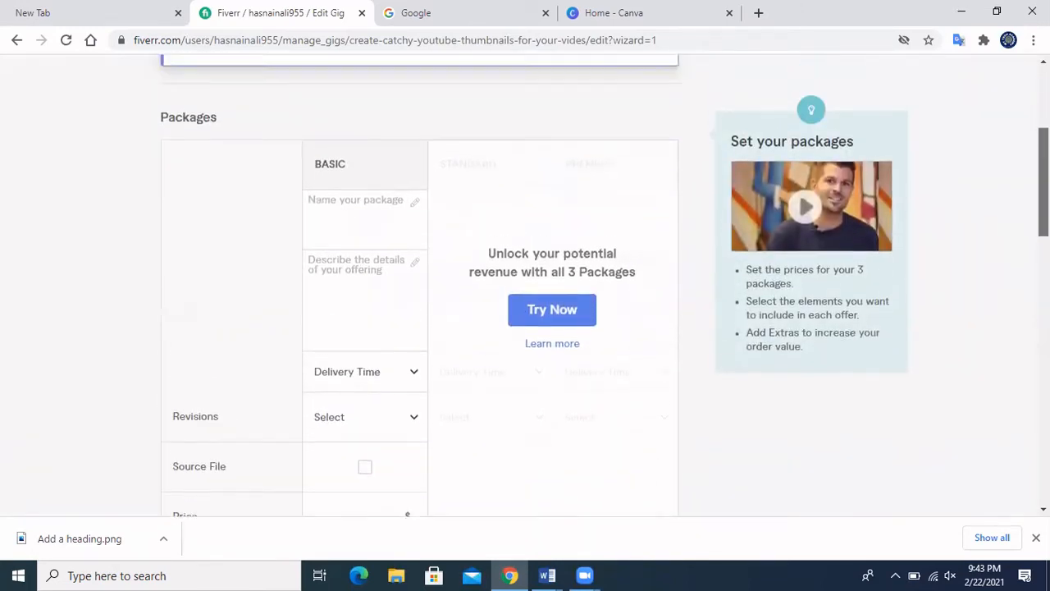
pyautogui.moveTo(1045, 168); pyautogui.dragTo(1045, 160)
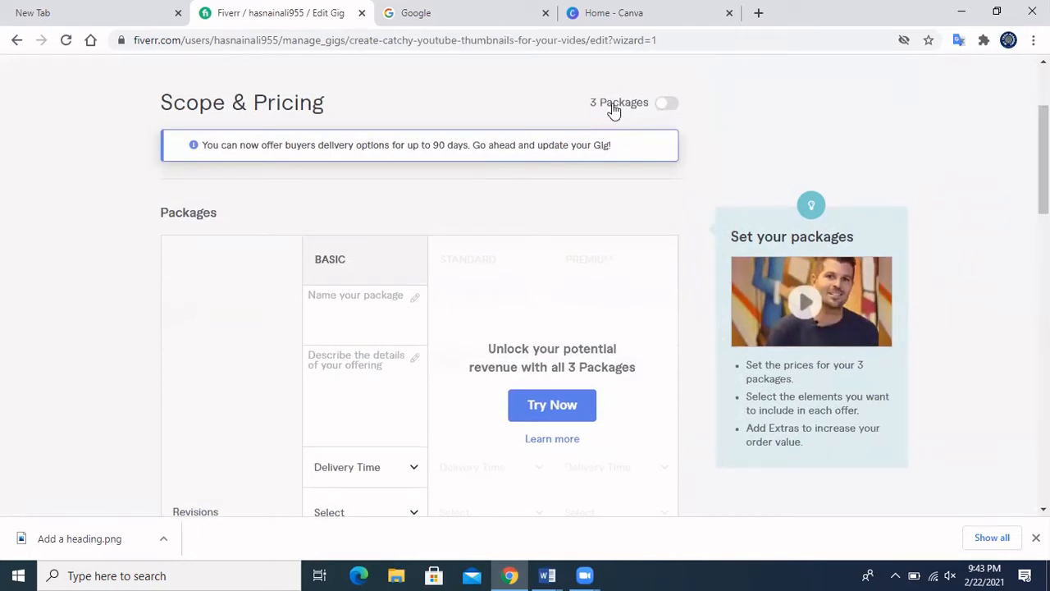
# Enable the 3 Packages option for the gig and dismiss the packages introduction
pyautogui.click(320, 292)
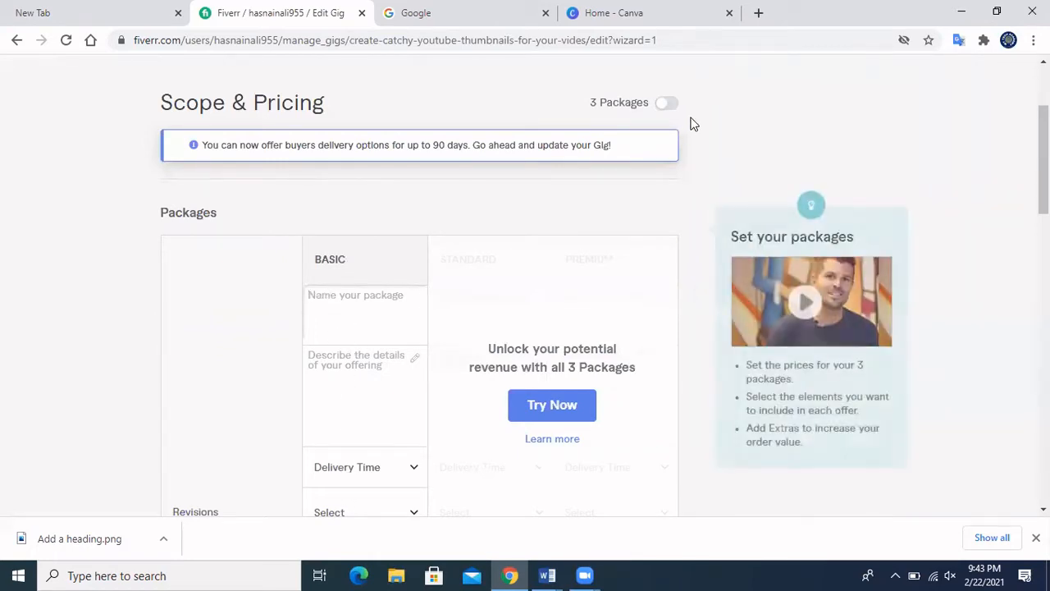
pyautogui.click(668, 107)
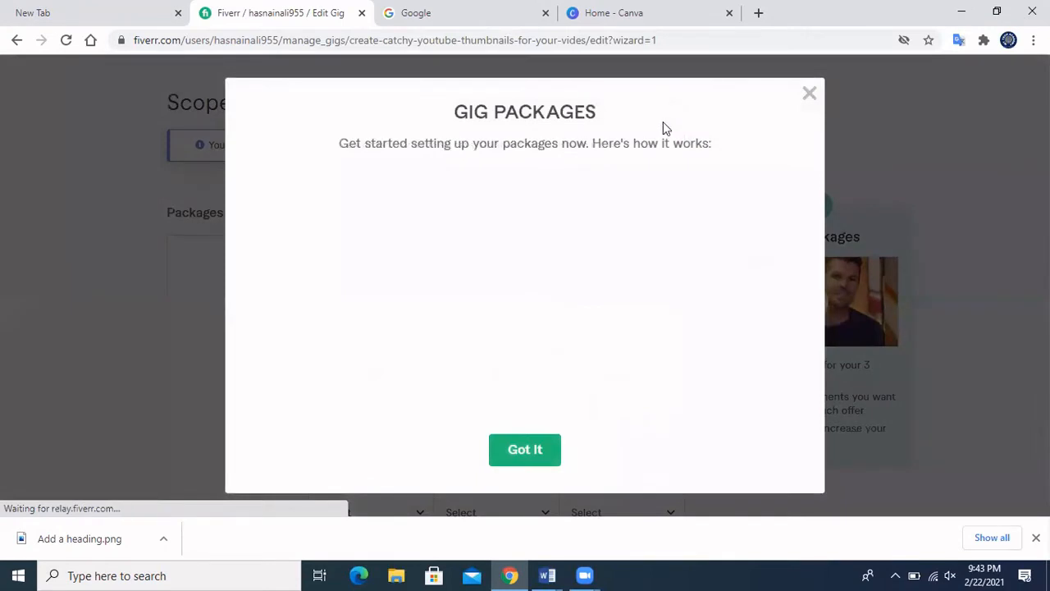
pyautogui.click(525, 449)
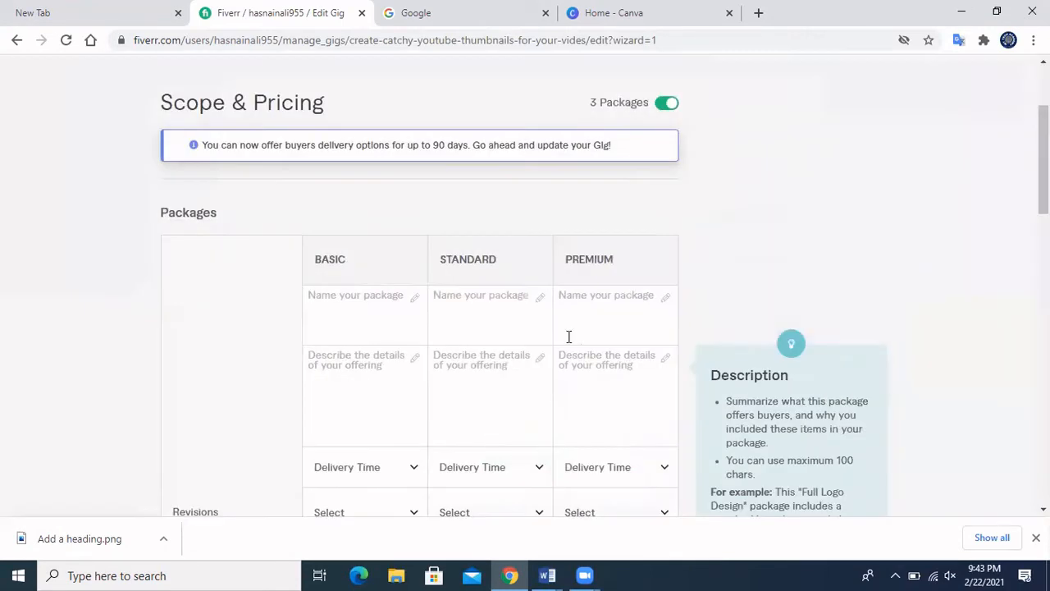
pyautogui.click(357, 307)
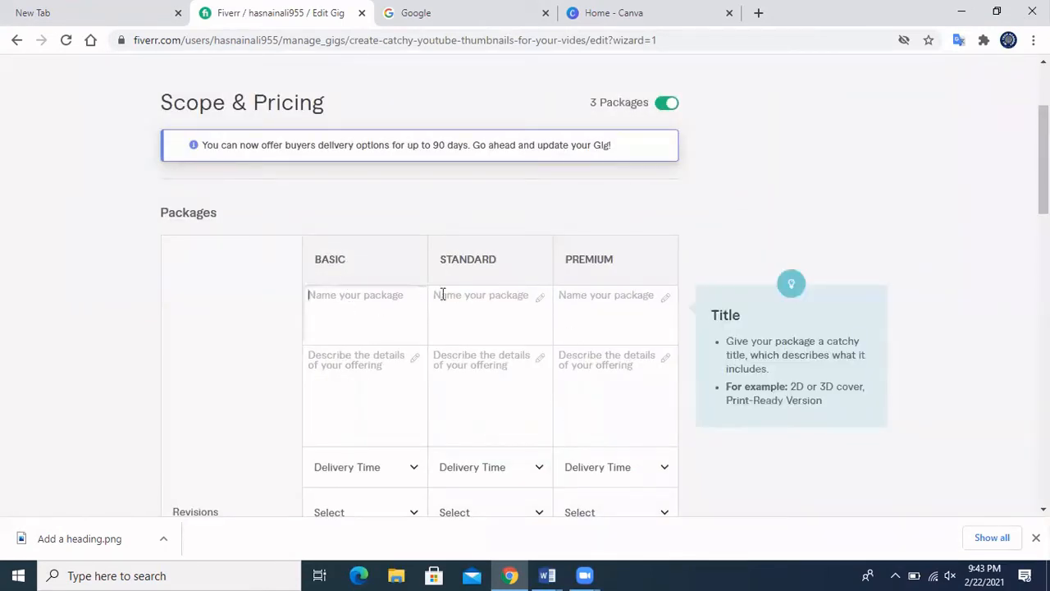
pyautogui.click(487, 310)
pyautogui.click(575, 309)
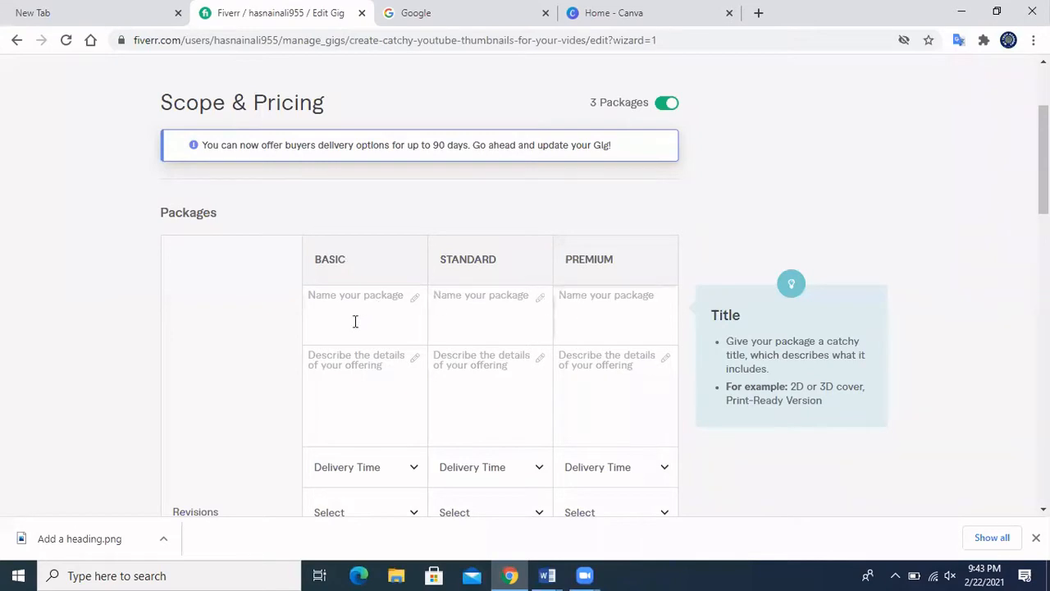
# Switch to the Gig research document in Word and examine the competitors' packages, prices, offers, delivery times and revisions in its Pricing table
pyautogui.click(547, 575)
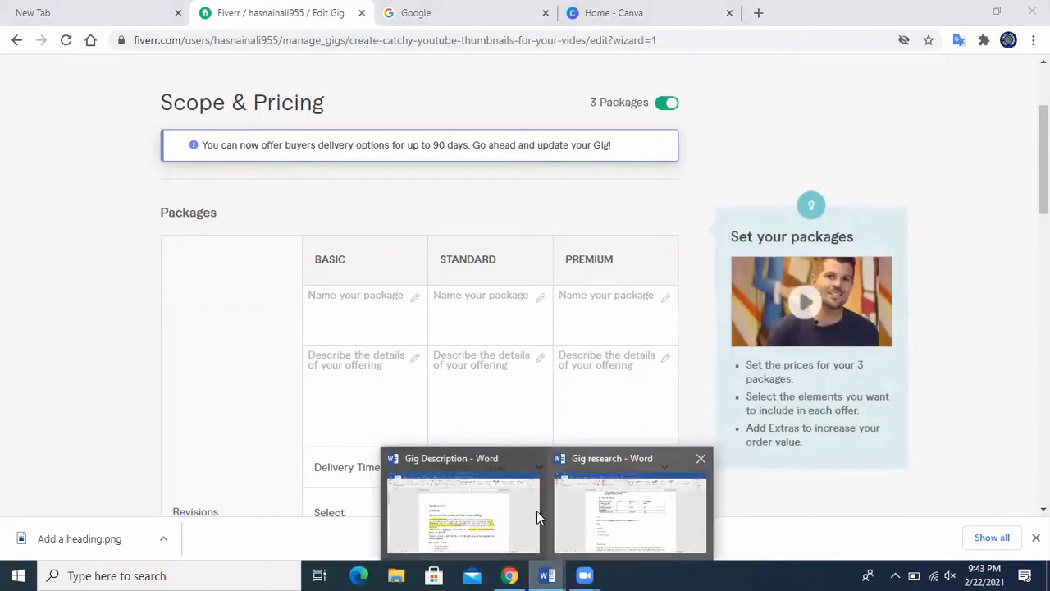
pyautogui.click(628, 513)
pyautogui.moveTo(1043, 176); pyautogui.dragTo(1043, 407)
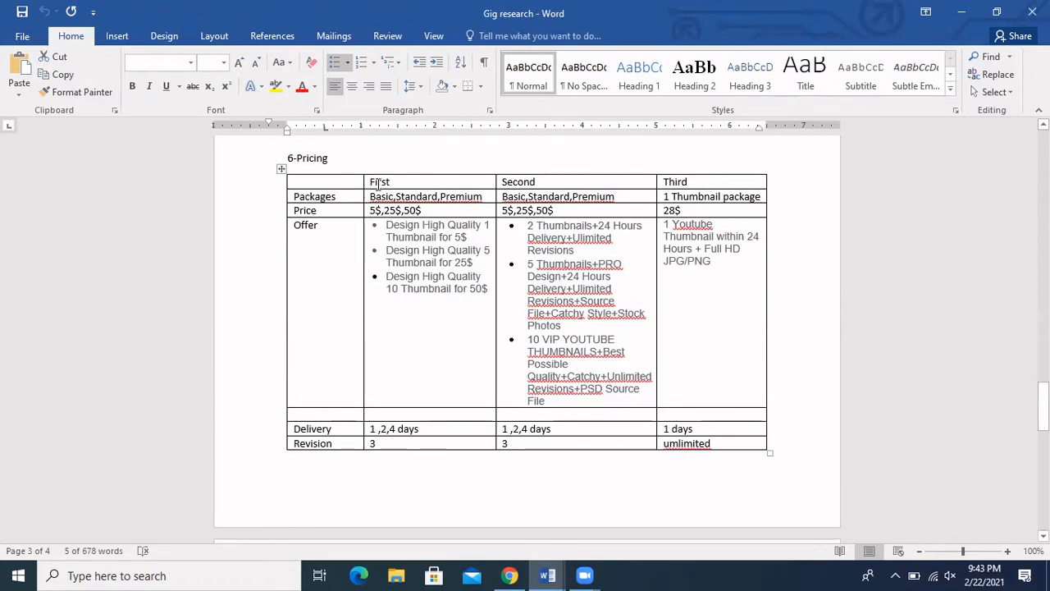
pyautogui.click(371, 197)
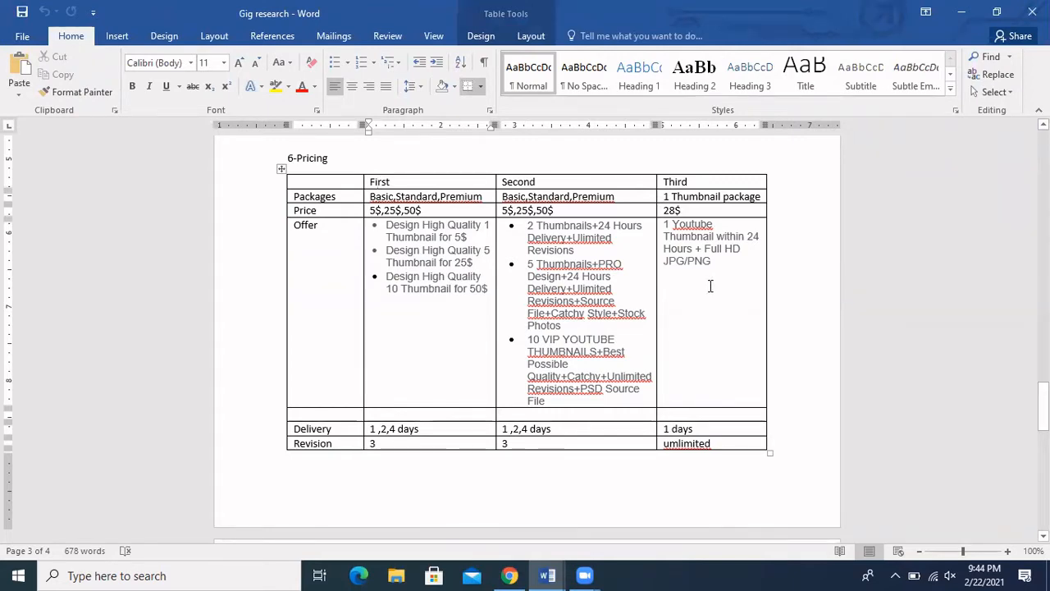
# Switch back to the Fiverr gig in Chrome and name the three packages "Basic", "Standard" and "Premiun"
pyautogui.click(509, 575)
pyautogui.click(333, 298)
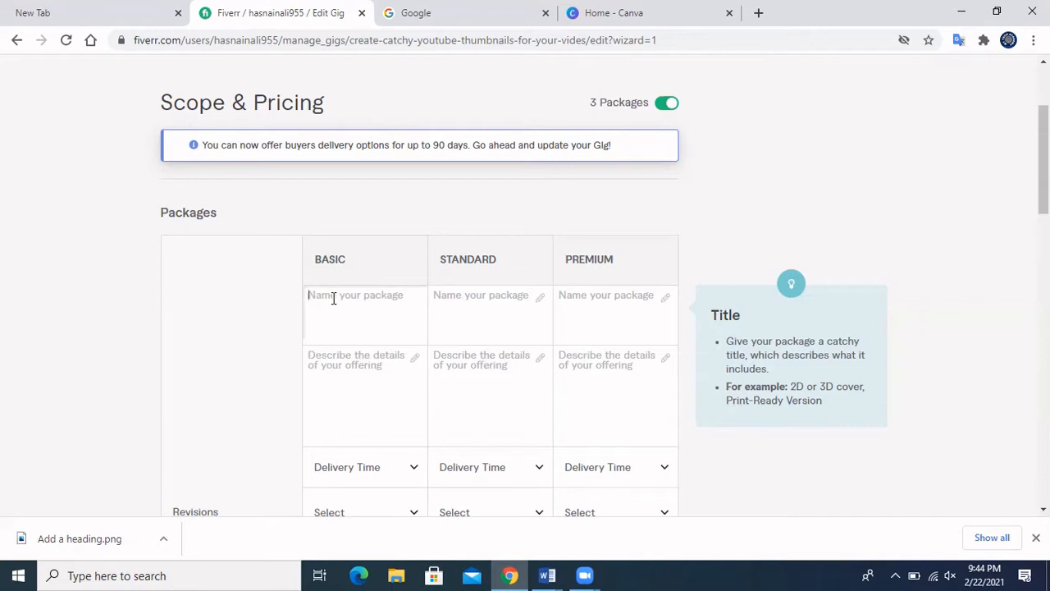
pyautogui.write('asic')
pyautogui.click(309, 296)
pyautogui.write('B')
pyautogui.click(489, 296)
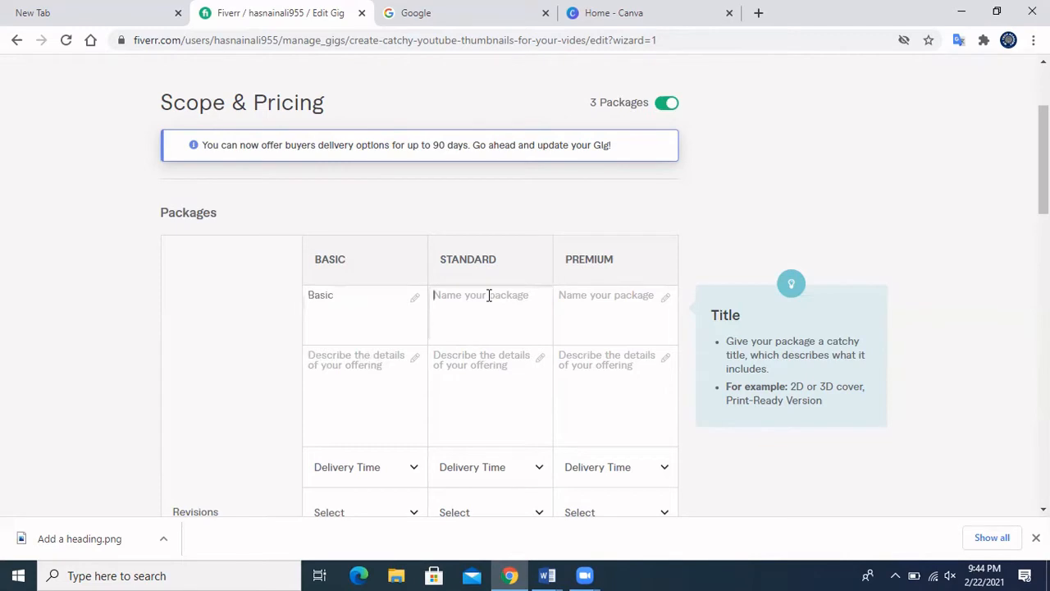
pyautogui.write('Stad')
pyautogui.press('BackSpace')
pyautogui.write('ndard')
pyautogui.click(574, 297)
pyautogui.write('Pl')
pyautogui.write('remiun')
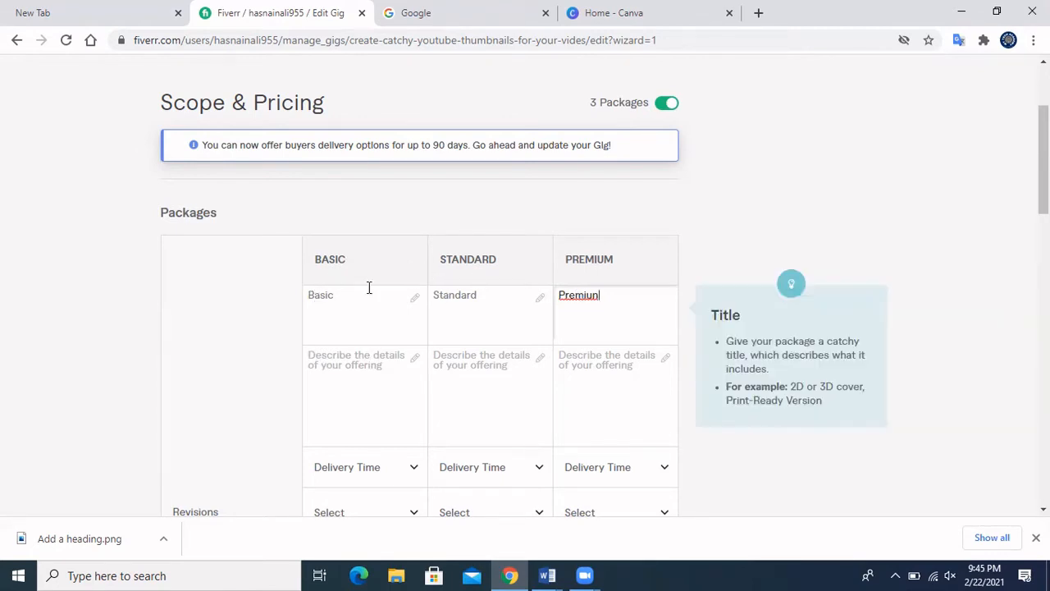
# Describe the Basic package's offering as "1 youtube thumbnail in 2 days"
pyautogui.scroll(-1, 1044, 164)
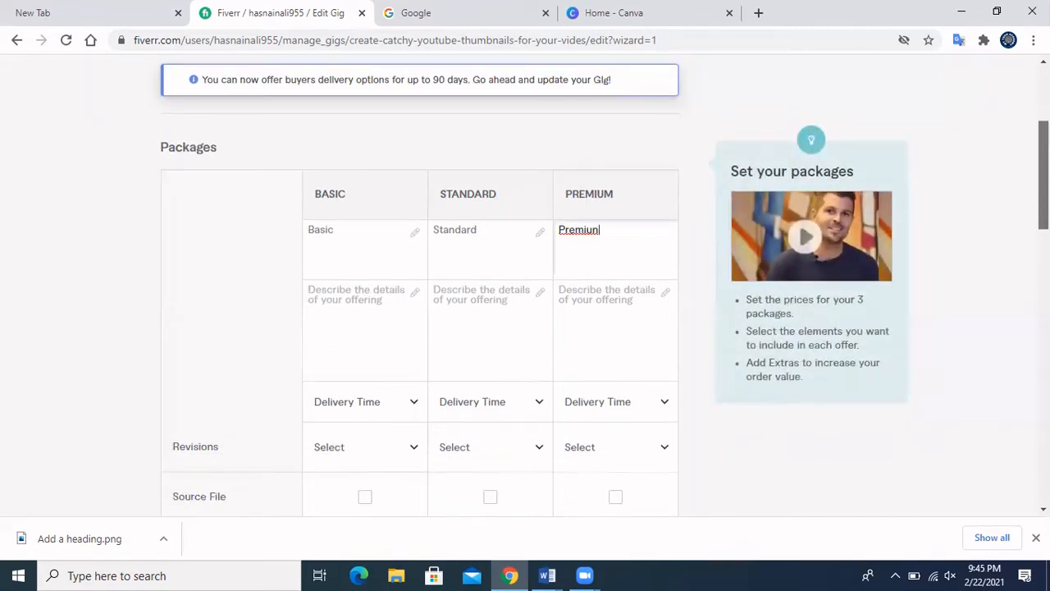
pyautogui.click(312, 288)
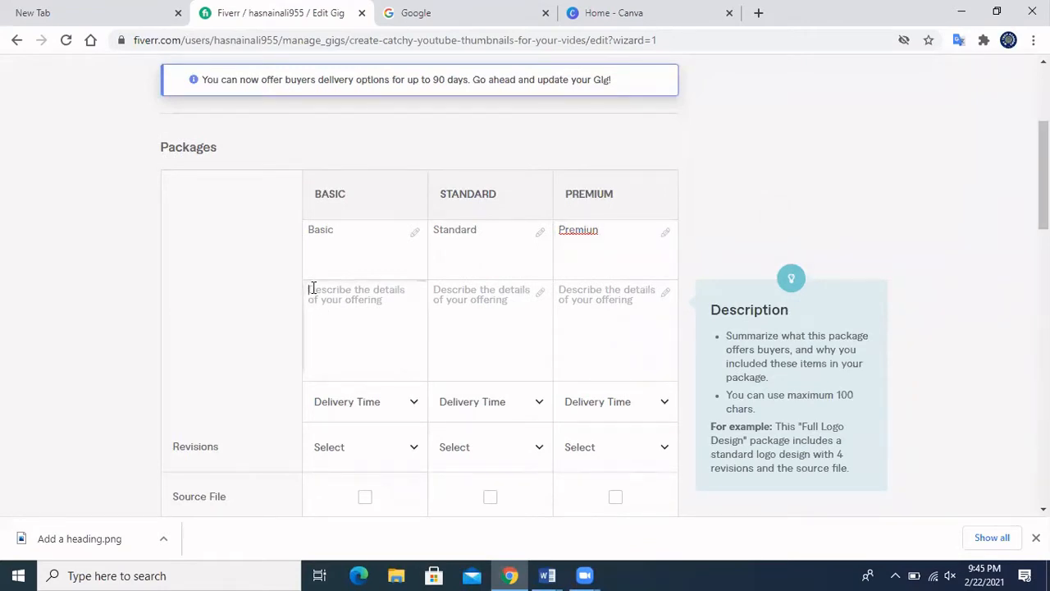
pyautogui.write('1 youtube thumbnail')
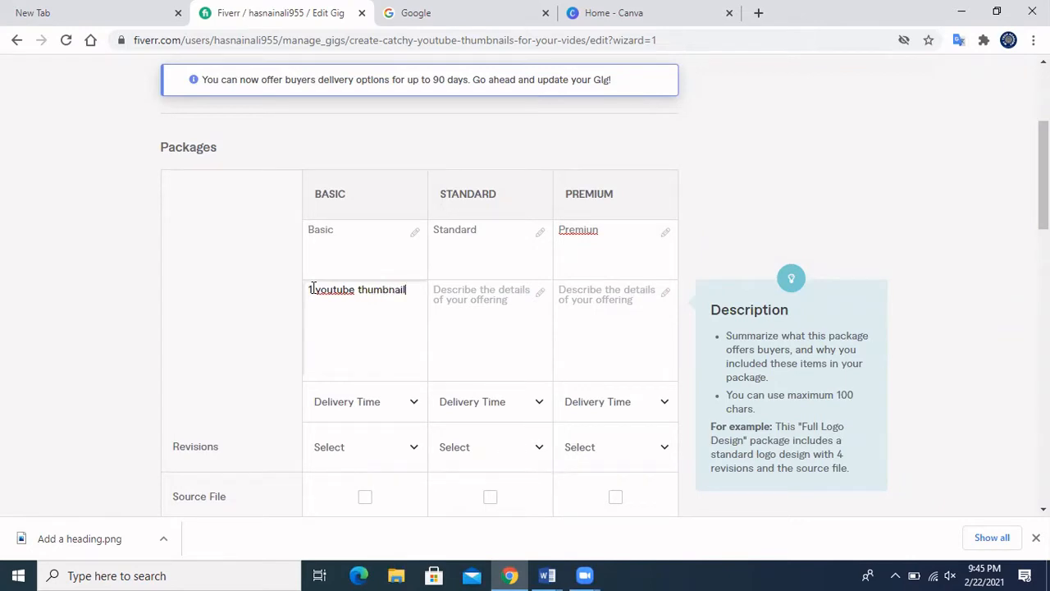
pyautogui.write(' in 2')
pyautogui.click(313, 289)
pyautogui.click(327, 299)
pyautogui.write('days')
# Copy the Basic package's description into the Standard and Premium descriptions
pyautogui.moveTo(353, 301); pyautogui.dragTo(311, 292)
pyautogui.hotkey('ctrl', 'c')
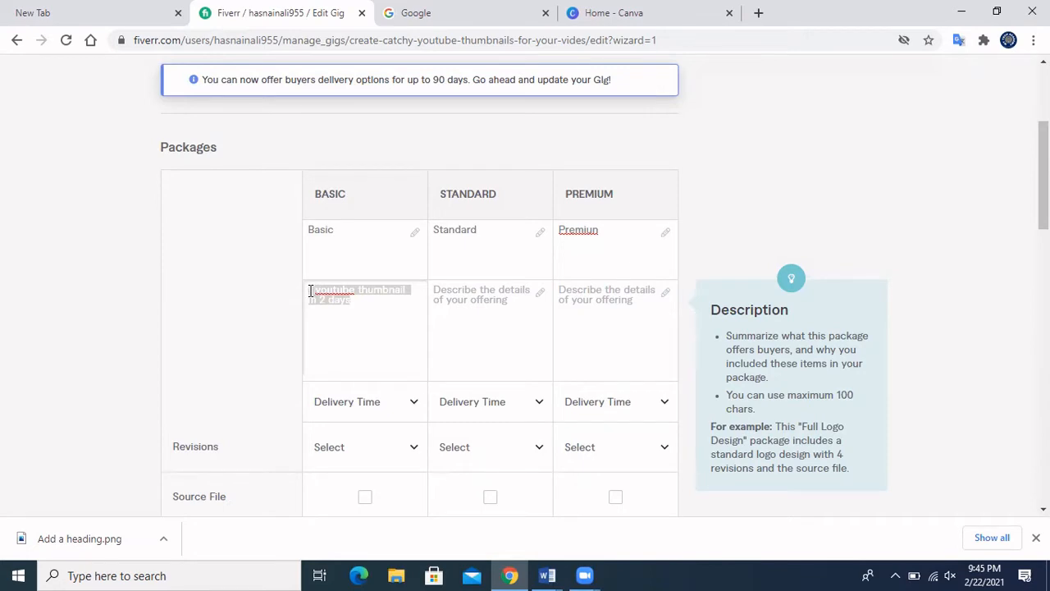
pyautogui.click(436, 292)
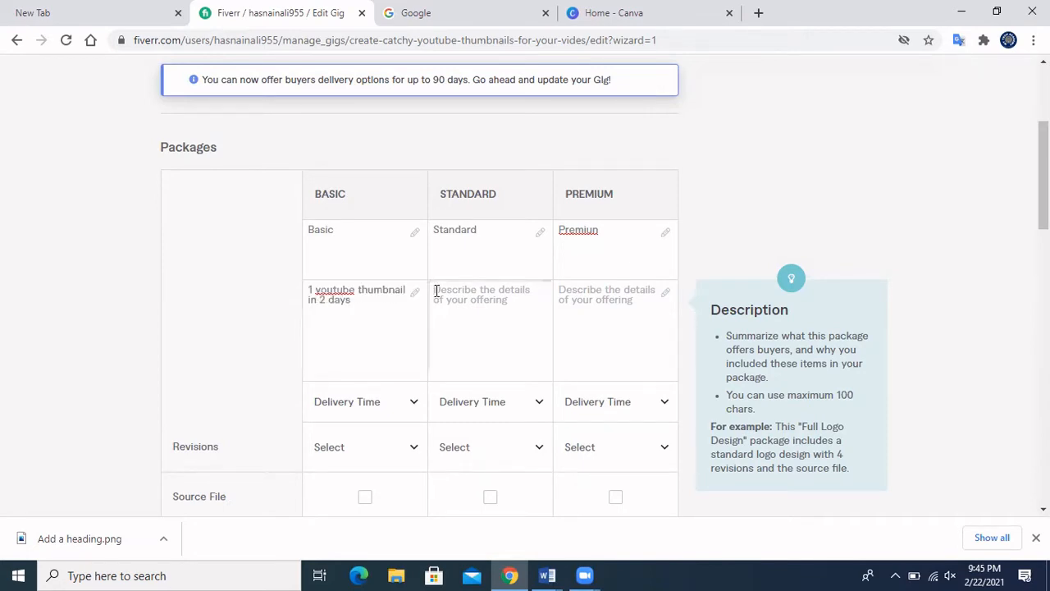
pyautogui.hotkey('ctrl', 'v')
pyautogui.click(577, 293)
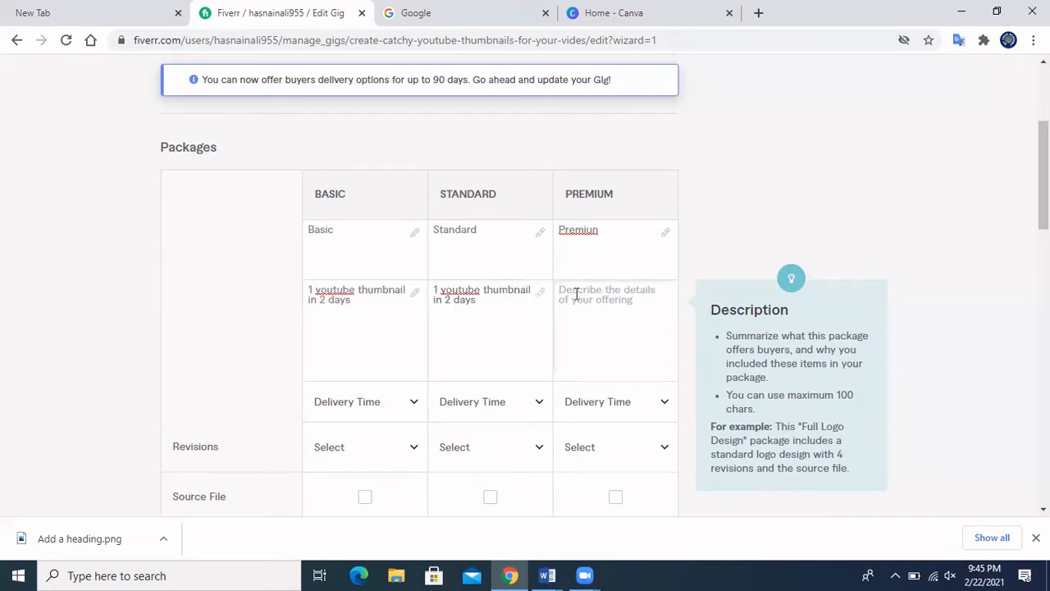
pyautogui.hotkey('ctrl', 'v')
# Reword the Standard description to "5 youtube thumbnails in 2 days" and the Premium one to "10 youtube thumbnails in 2 days"
pyautogui.click(437, 291)
pyautogui.press('BackSpace')
pyautogui.press('Delete')
pyautogui.write('5')
pyautogui.click(533, 289)
pyautogui.write('s')
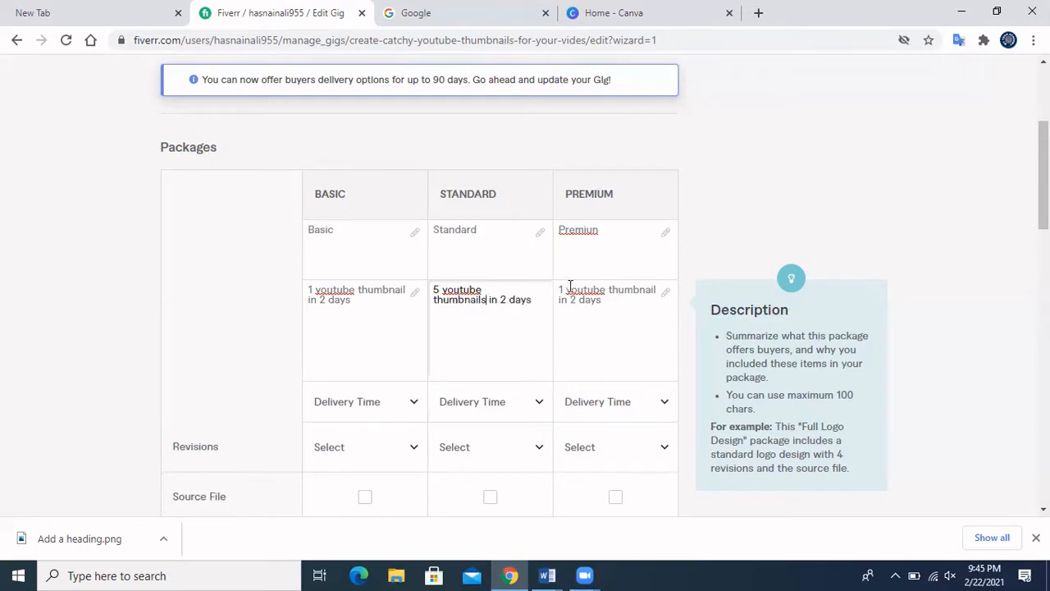
pyautogui.click(563, 290)
pyautogui.write('0')
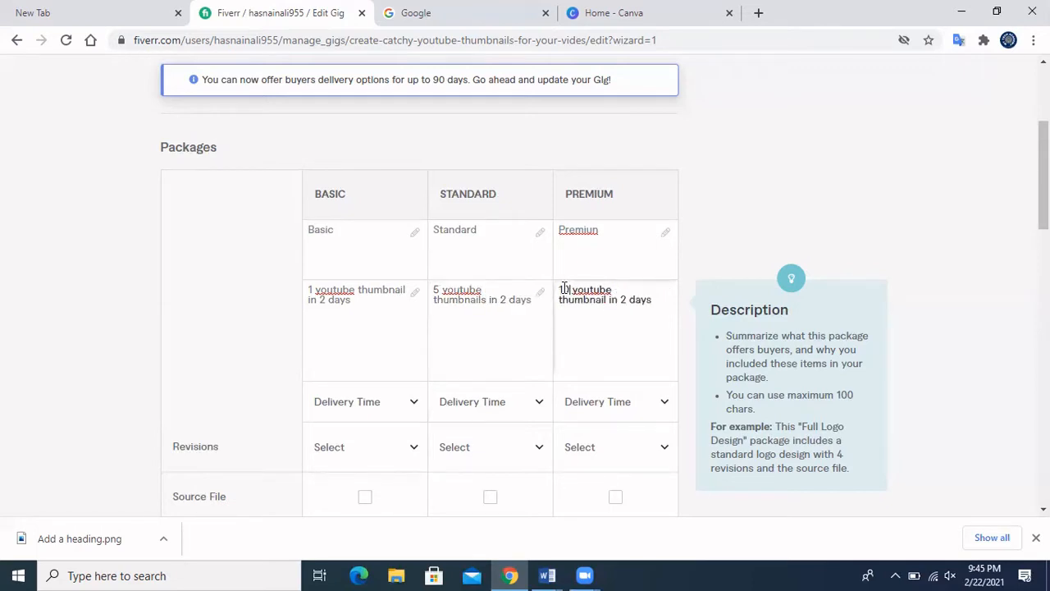
pyautogui.click(608, 300)
pyautogui.write('s')
# Change the Basic package's description to read "1 youtube thumbnail in 1 days"
pyautogui.click(325, 301)
pyautogui.press('BackSpace')
pyautogui.write('1')
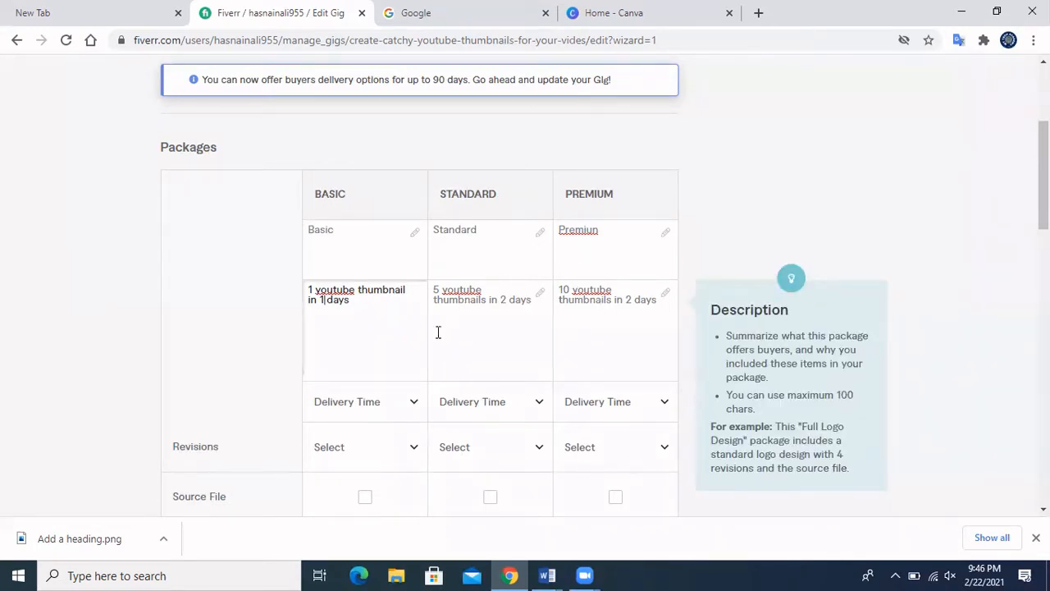
# Set the delivery time to 1 day for Basic and 2 days for both Standard and Premium
pyautogui.scroll(-1, 609, 235)
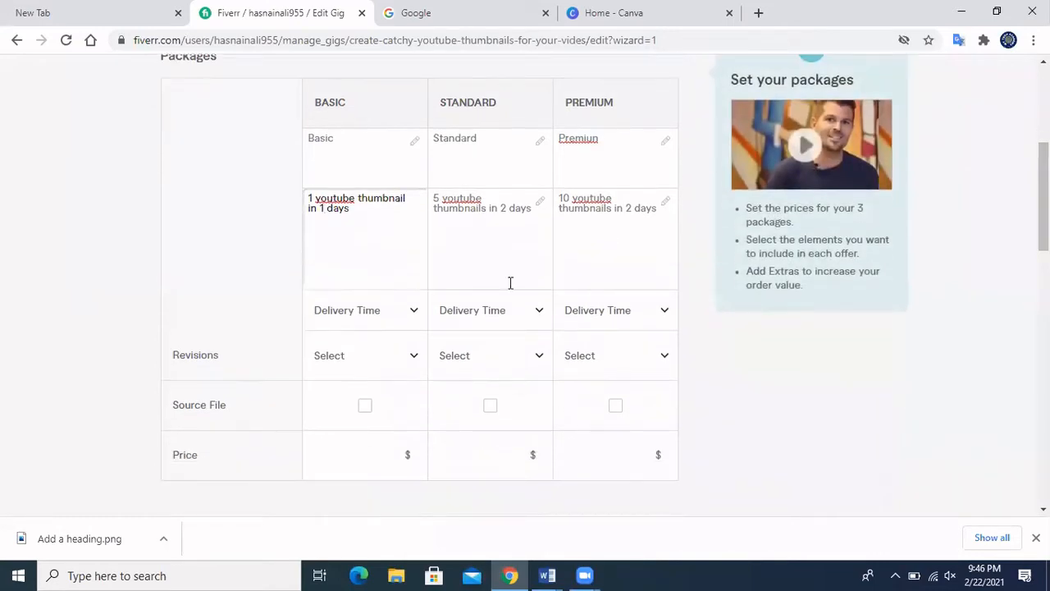
pyautogui.click(416, 317)
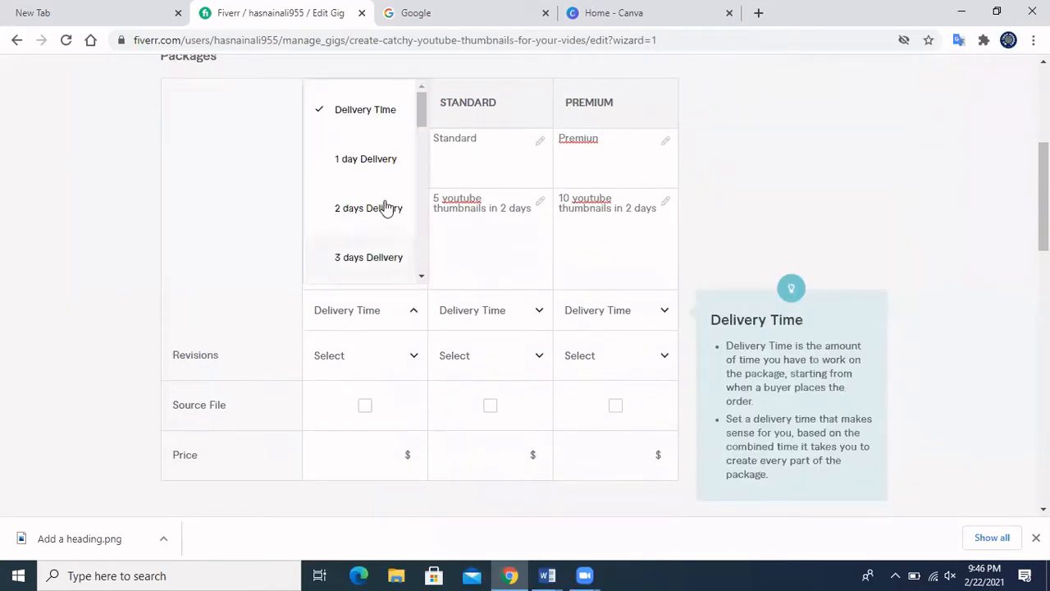
pyautogui.click(369, 160)
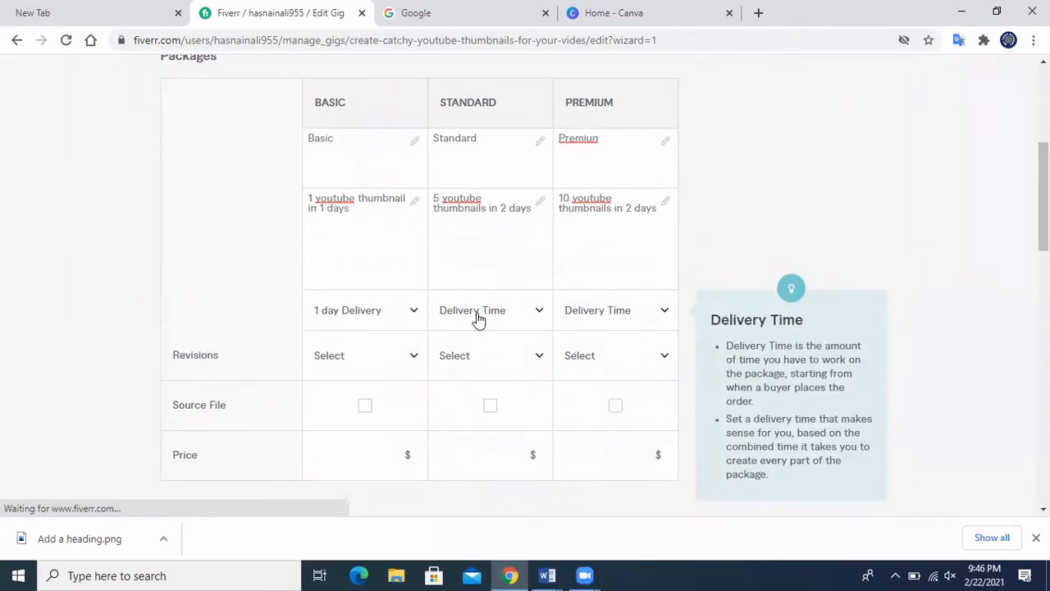
pyautogui.click(478, 319)
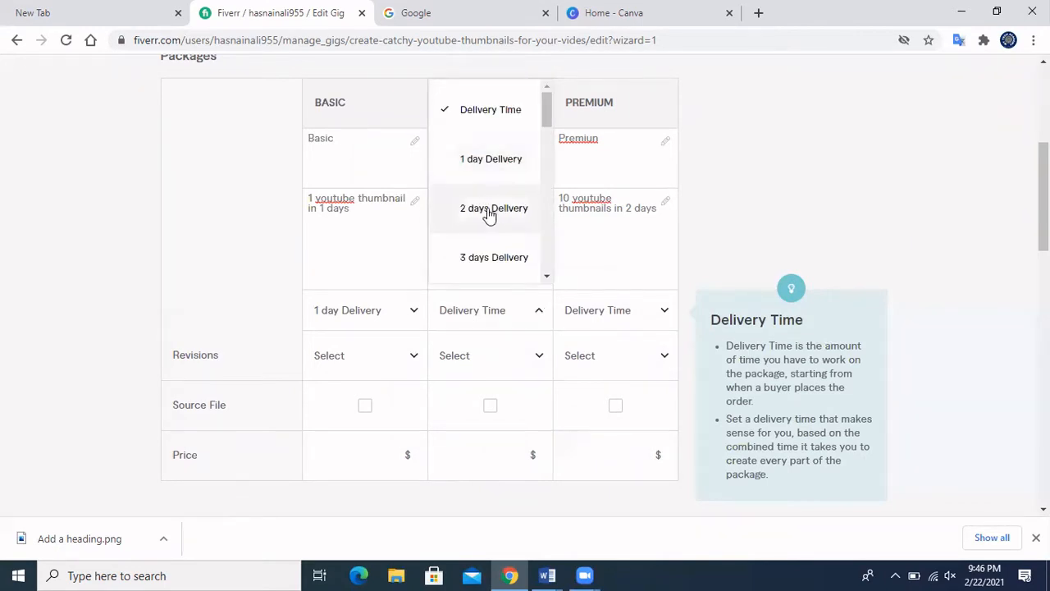
pyautogui.click(490, 210)
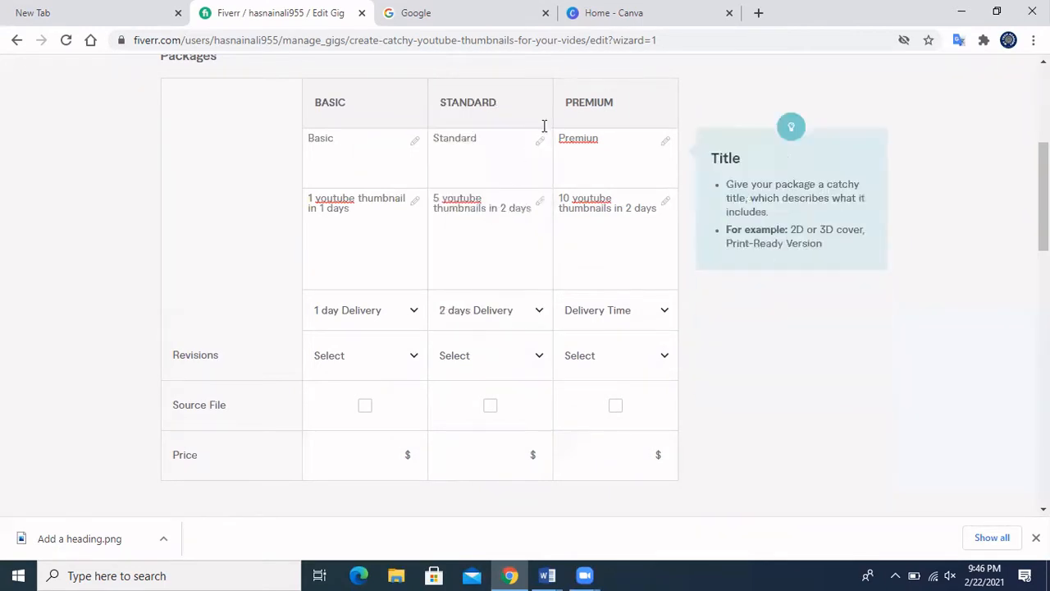
pyautogui.click(601, 316)
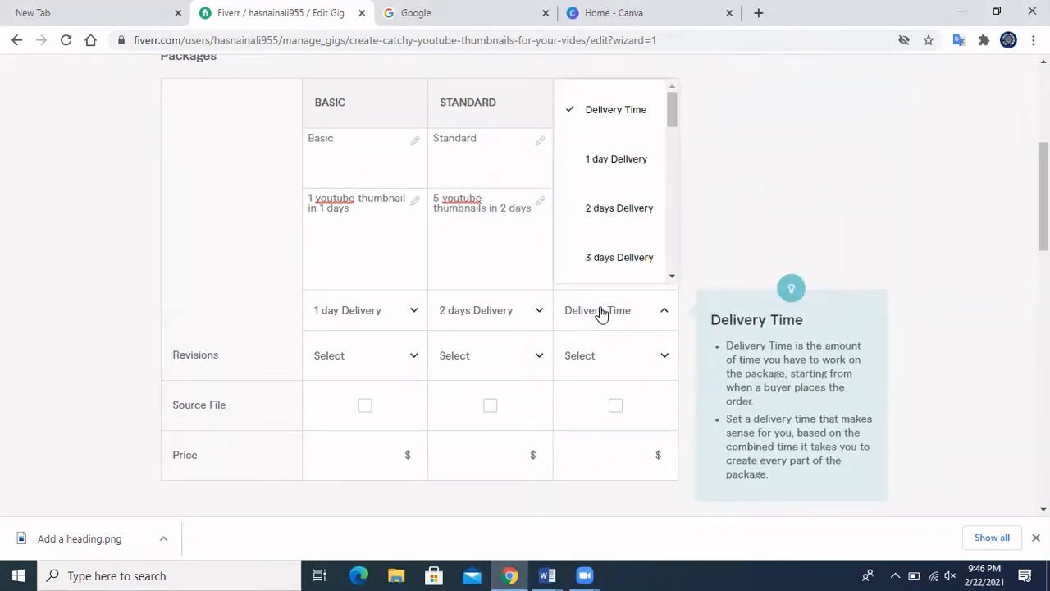
pyautogui.click(602, 217)
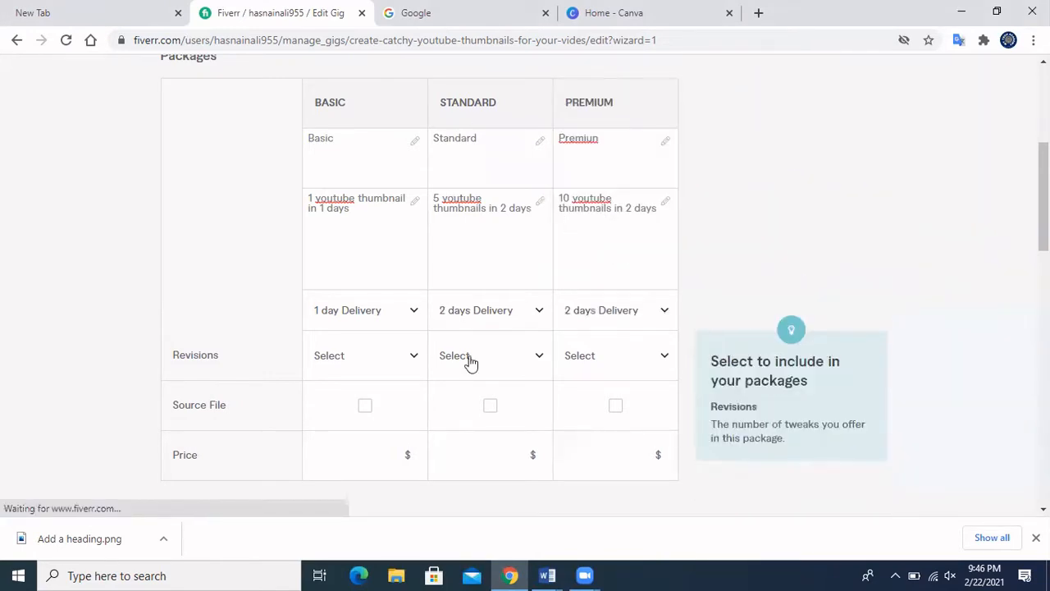
# Set the number of revisions to 2 for the Basic, Standard and Premium packages
pyautogui.click(415, 363)
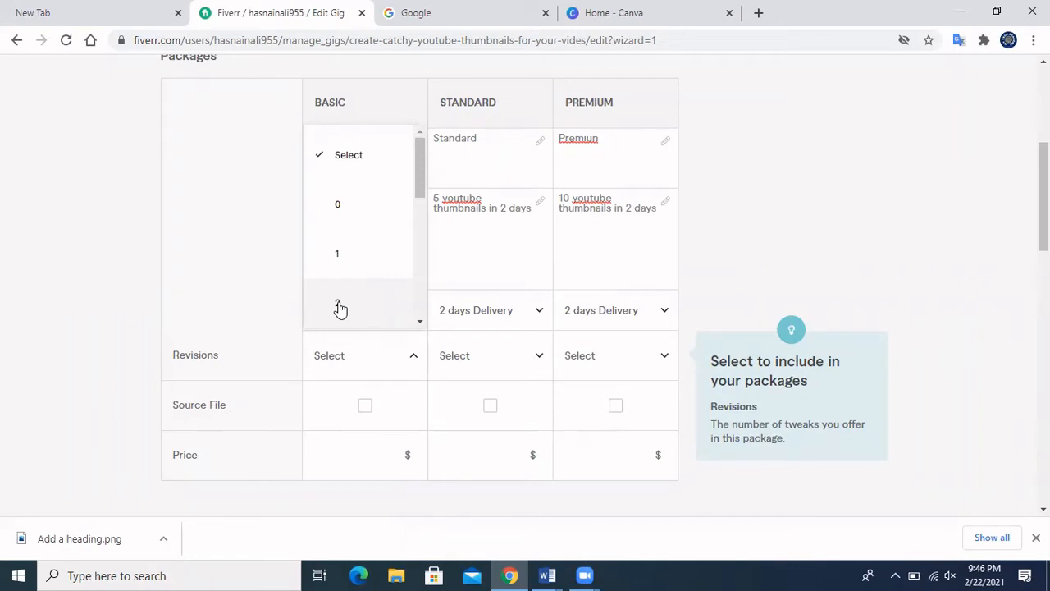
pyautogui.click(341, 308)
pyautogui.click(473, 366)
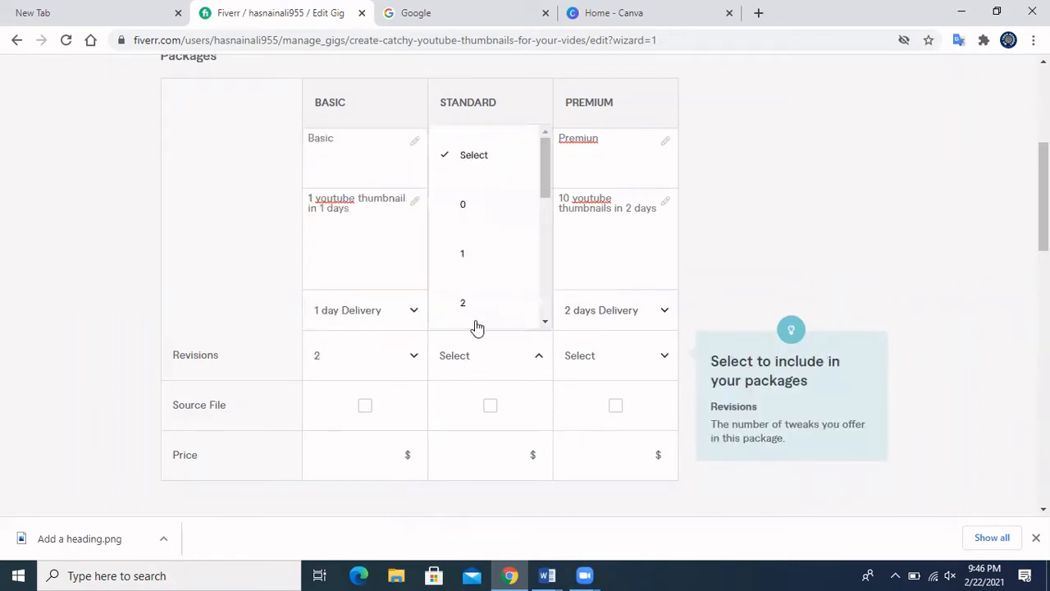
pyautogui.click(474, 321)
pyautogui.click(575, 352)
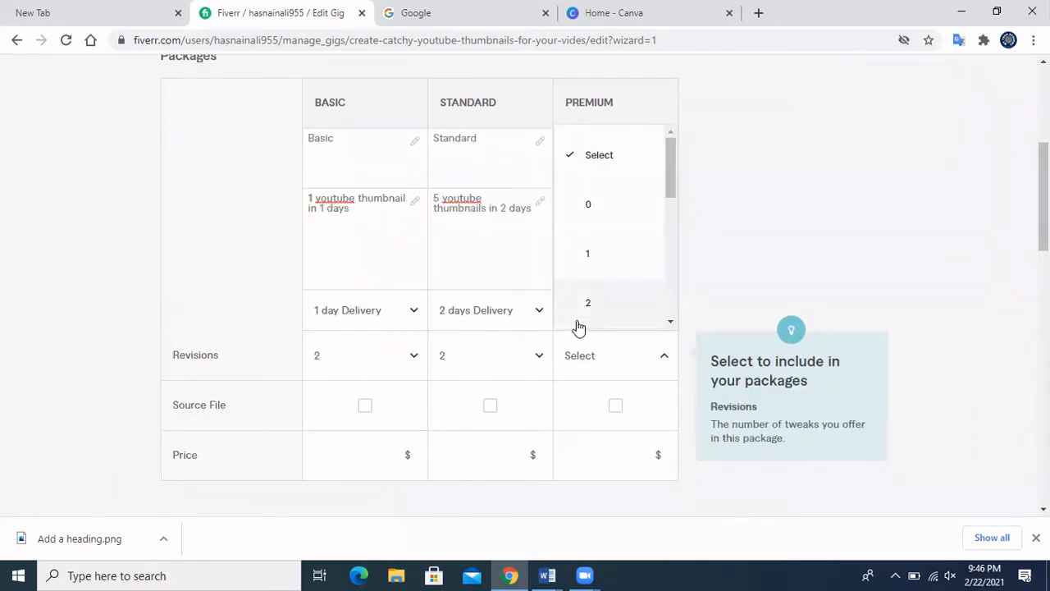
pyautogui.click(591, 308)
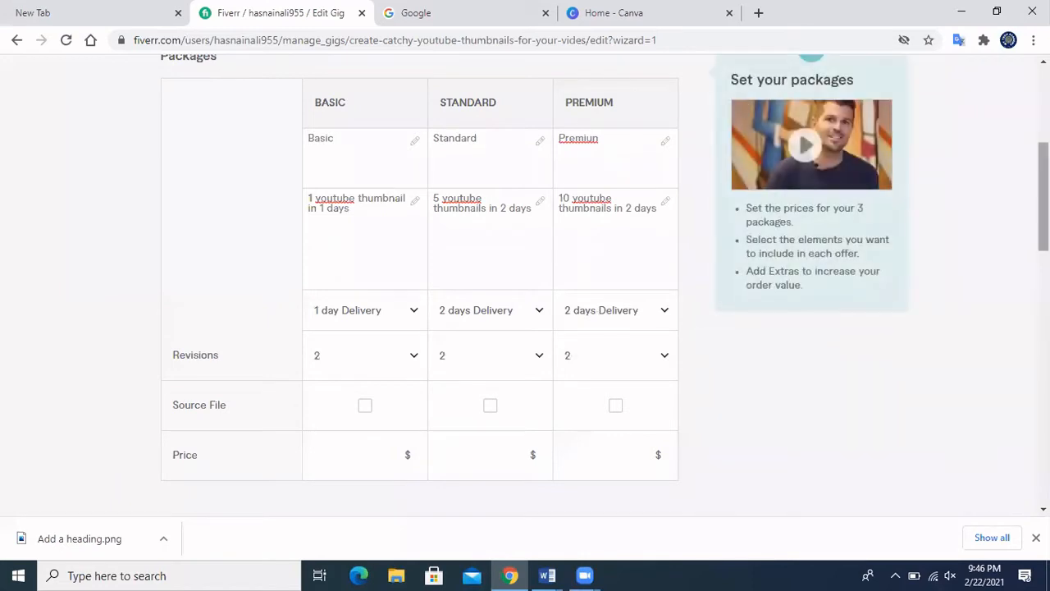
# Include the source file in the Premium package only and price Basic at $5, Standard at $10 and Premium at $15
pyautogui.scroll(-1, 868, 321)
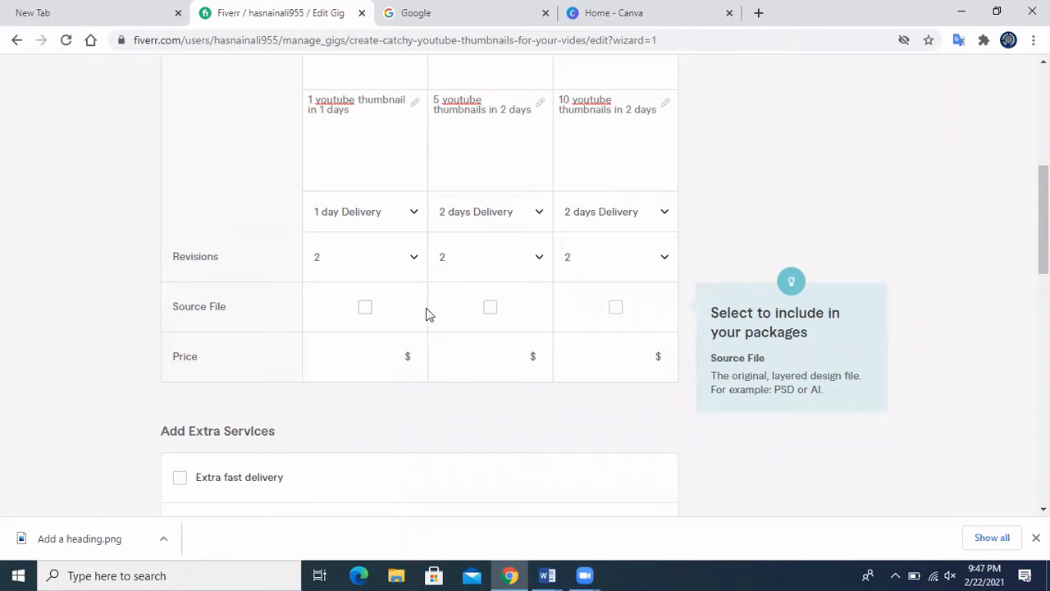
pyautogui.click(614, 307)
pyautogui.scroll(-1, 450, 256)
pyautogui.click(357, 284)
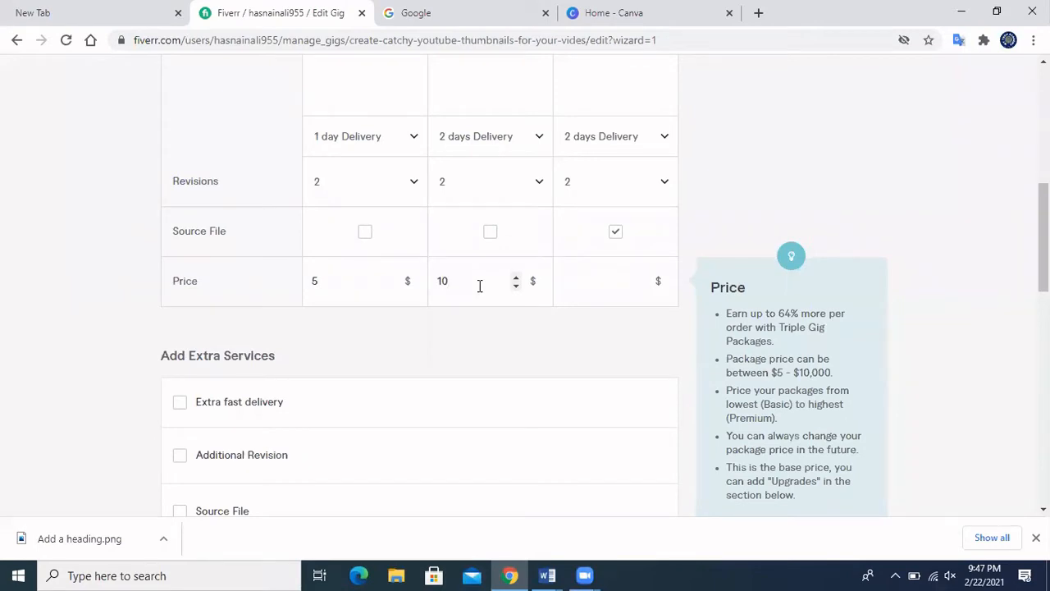
pyautogui.click(613, 280)
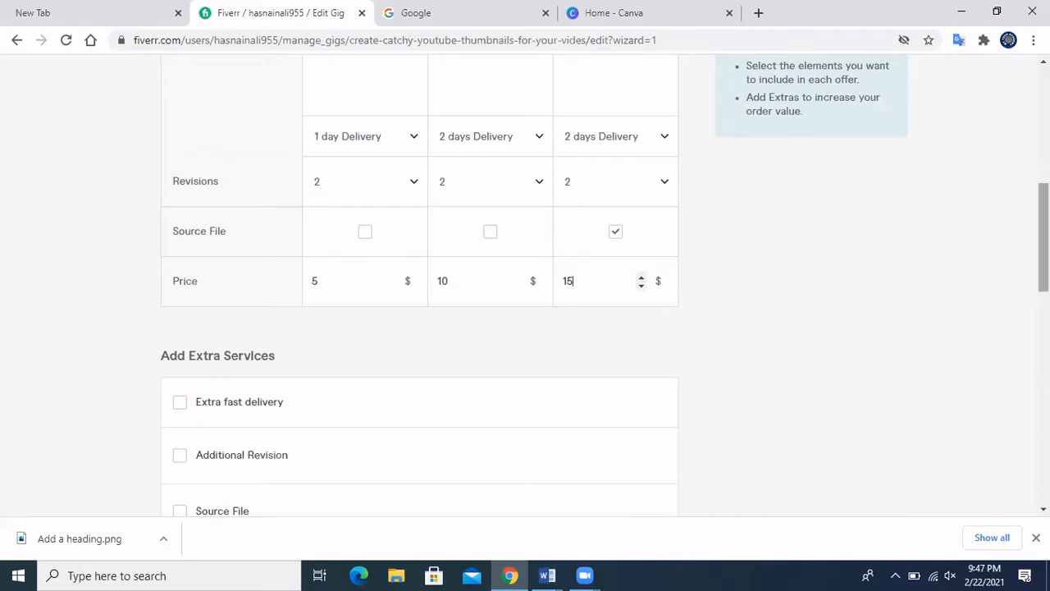
# Add the Extra fast delivery service and offer Basic in 1 day for an extra $5
pyautogui.scroll(-1, 1044, 246)
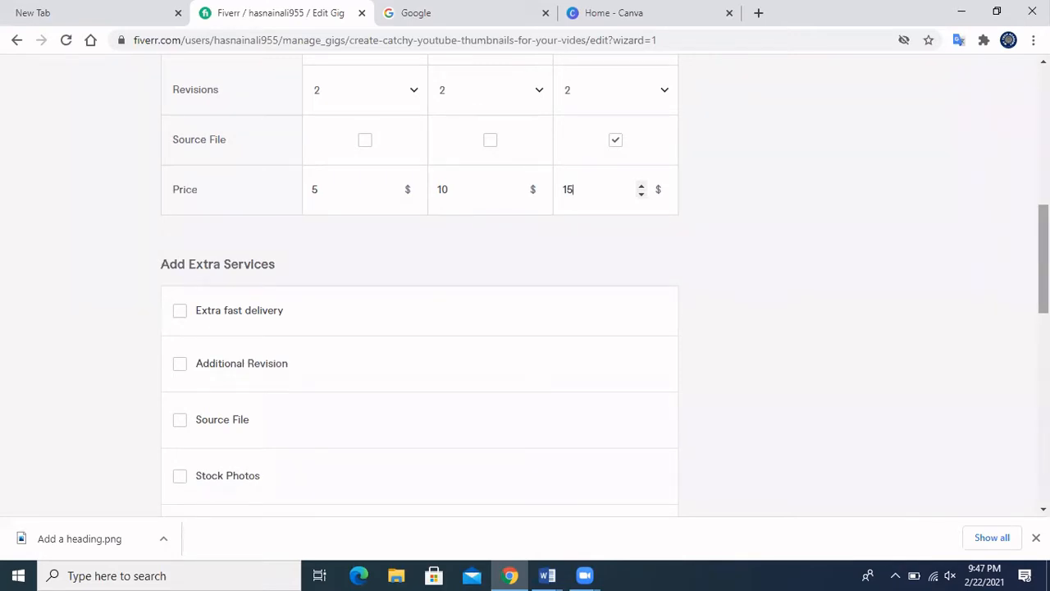
pyautogui.moveTo(1043, 267)
pyautogui.mouseDown()
pyautogui.moveTo(1044, 291)
pyautogui.moveTo(1044, 257)
pyautogui.mouseUp()
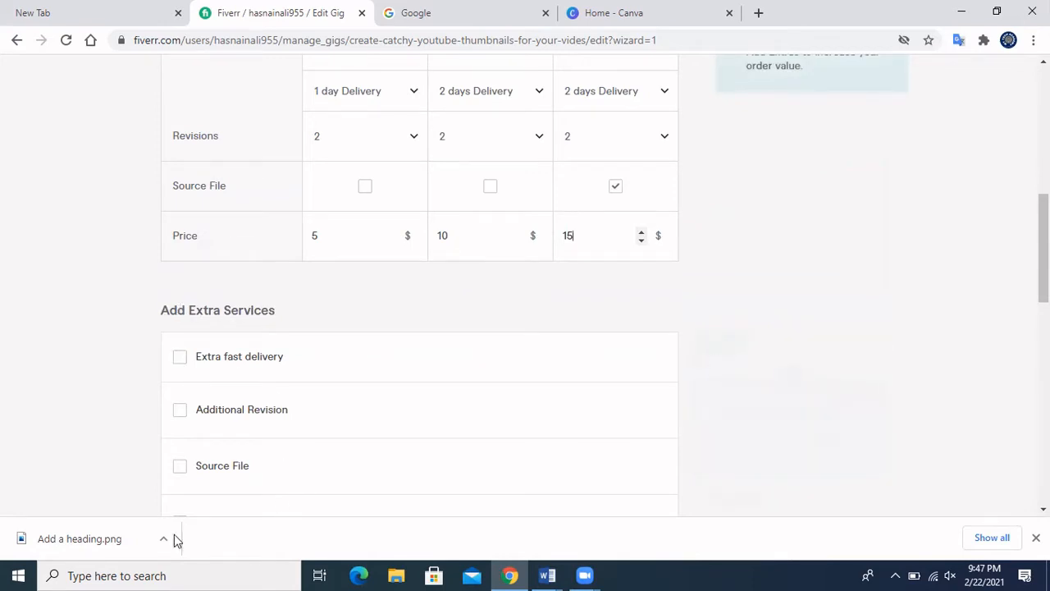
pyautogui.click(180, 359)
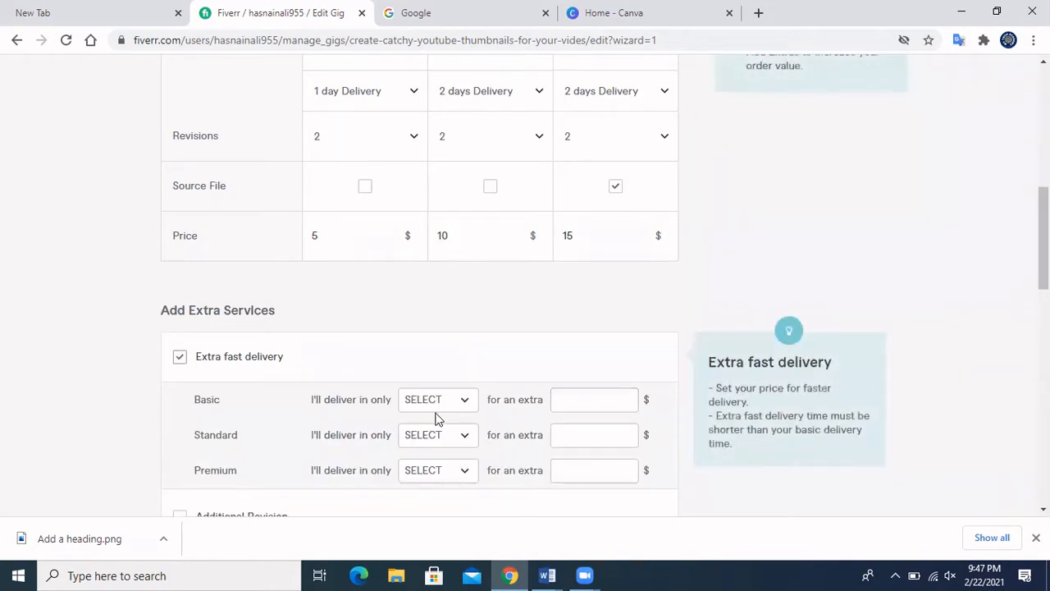
pyautogui.click(585, 402)
pyautogui.click(623, 405)
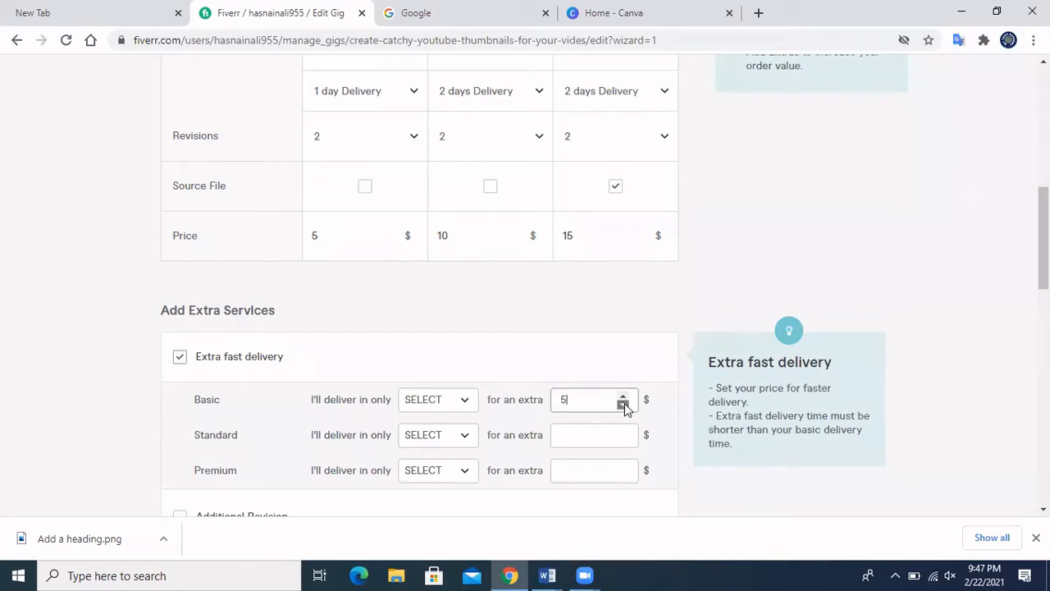
pyautogui.click(467, 406)
pyautogui.click(446, 237)
pyautogui.click(573, 402)
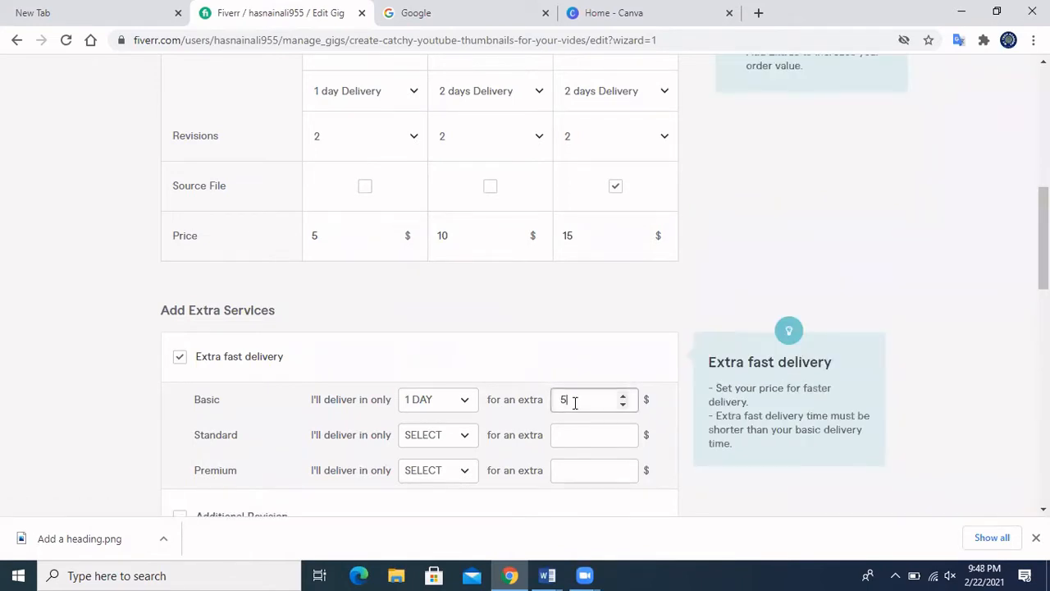
# Offer extra fast delivery of the Standard package in 1 day for an extra $5
pyautogui.click(463, 444)
pyautogui.click(447, 281)
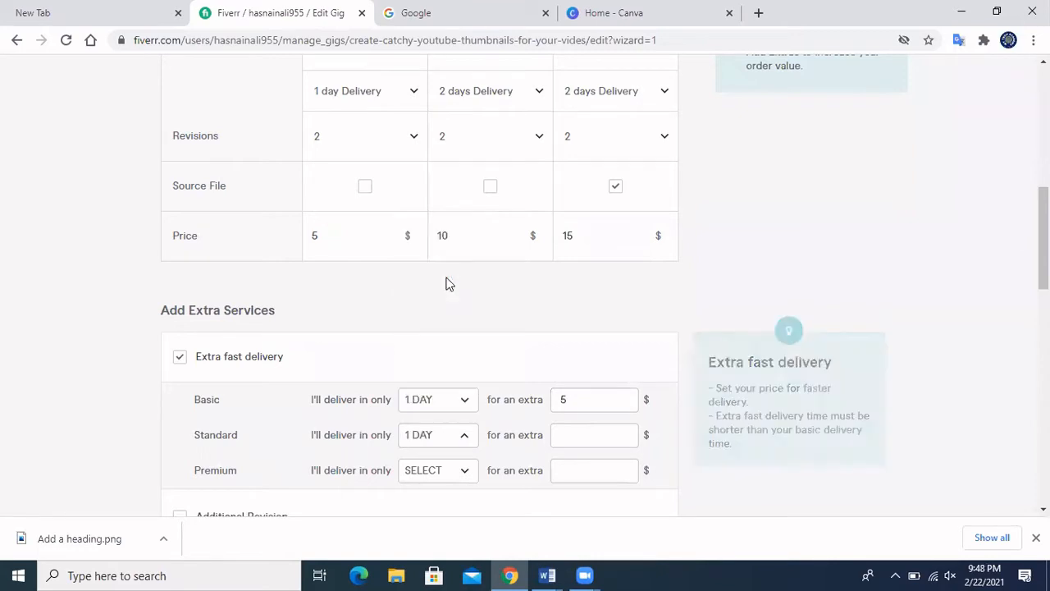
pyautogui.click(623, 439)
pyautogui.write('5')
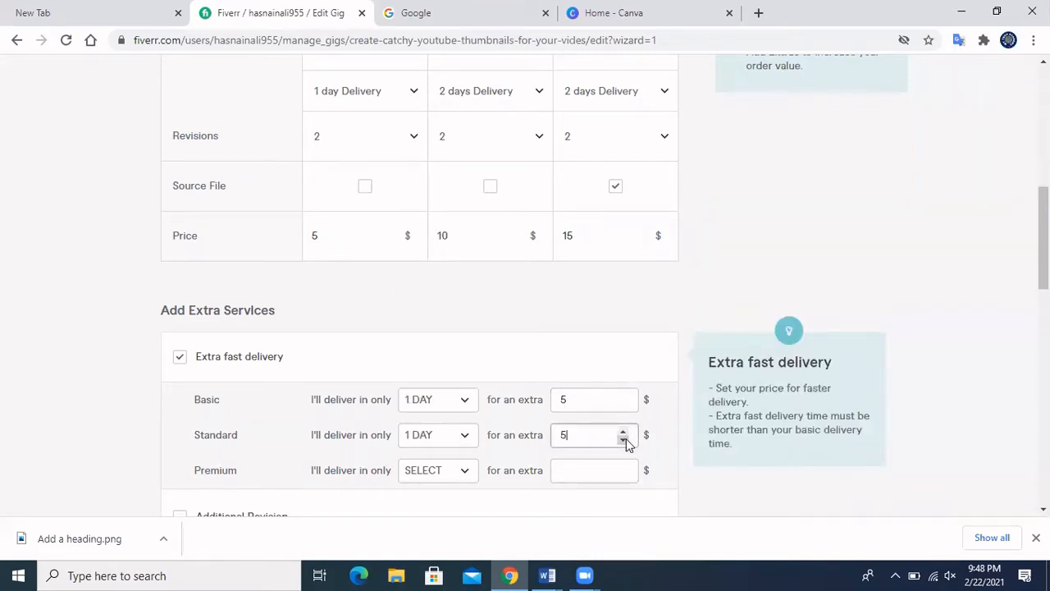
# Offer extra fast delivery of the Premium package in 1 day for an extra $10
pyautogui.scroll(-1, 435, 371)
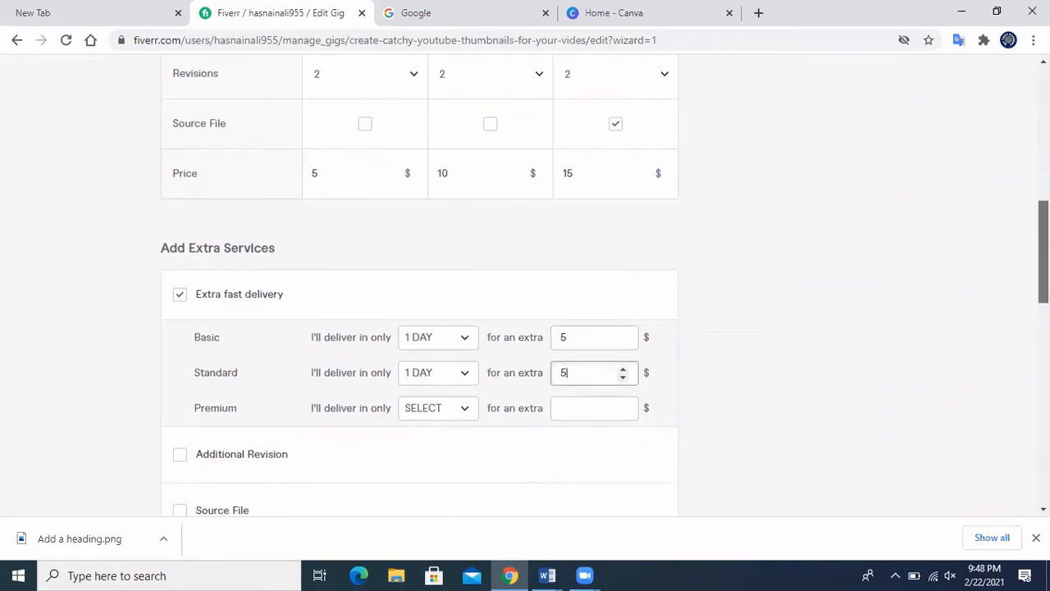
pyautogui.click(462, 389)
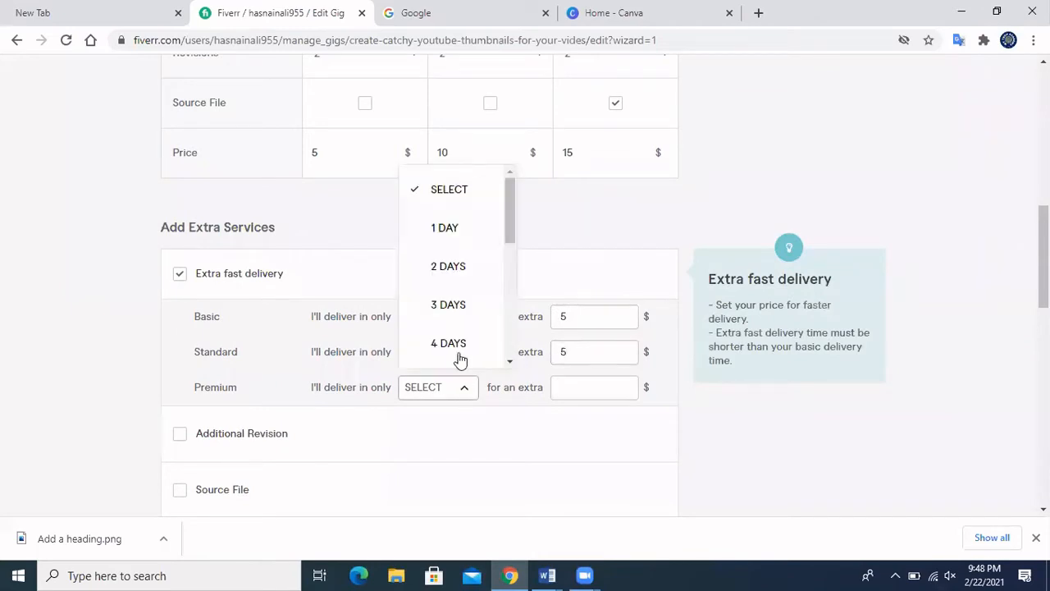
pyautogui.click(435, 271)
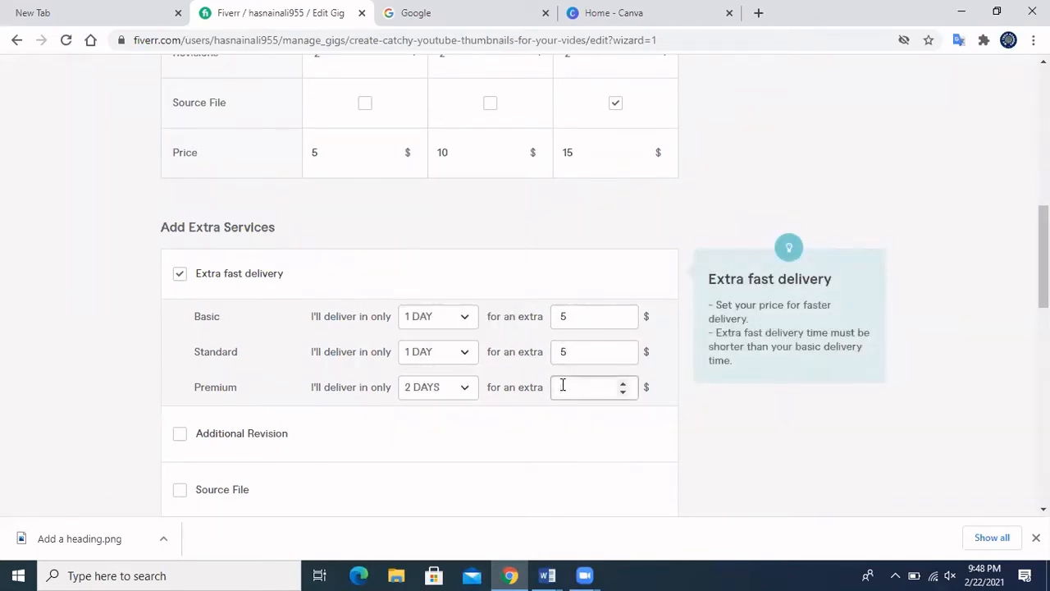
pyautogui.click(463, 391)
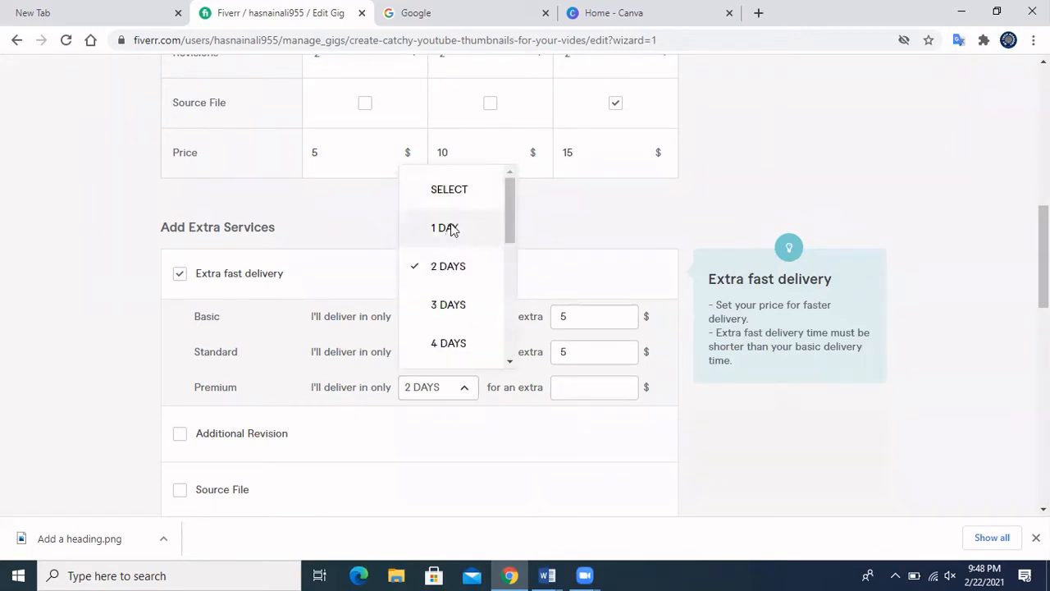
pyautogui.click(451, 230)
pyautogui.click(582, 390)
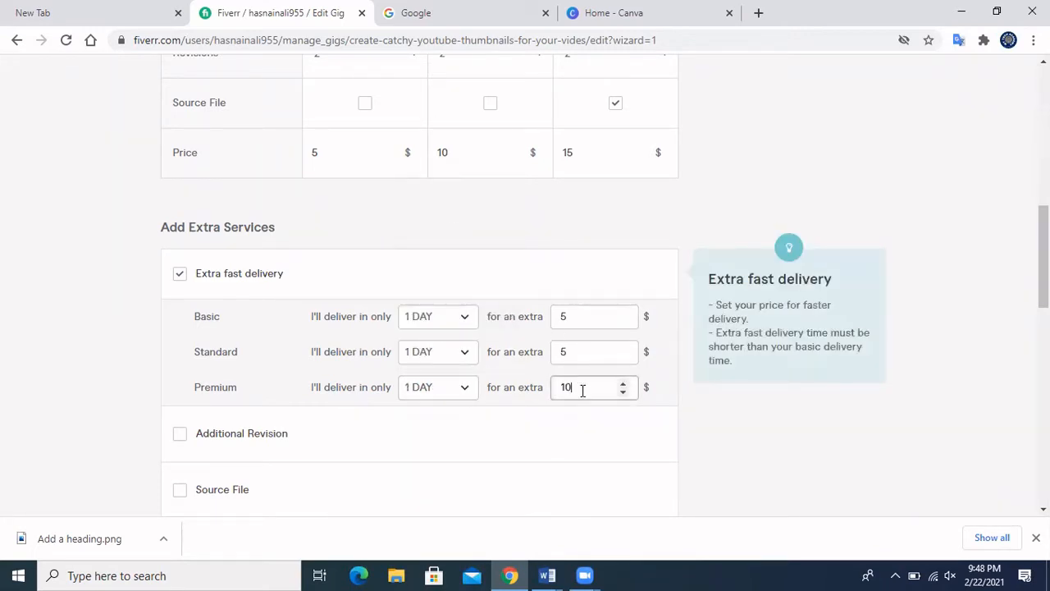
# Add the Additional Revision service for an extra $5 and 1 additional day
pyautogui.scroll(-2, 420, 285)
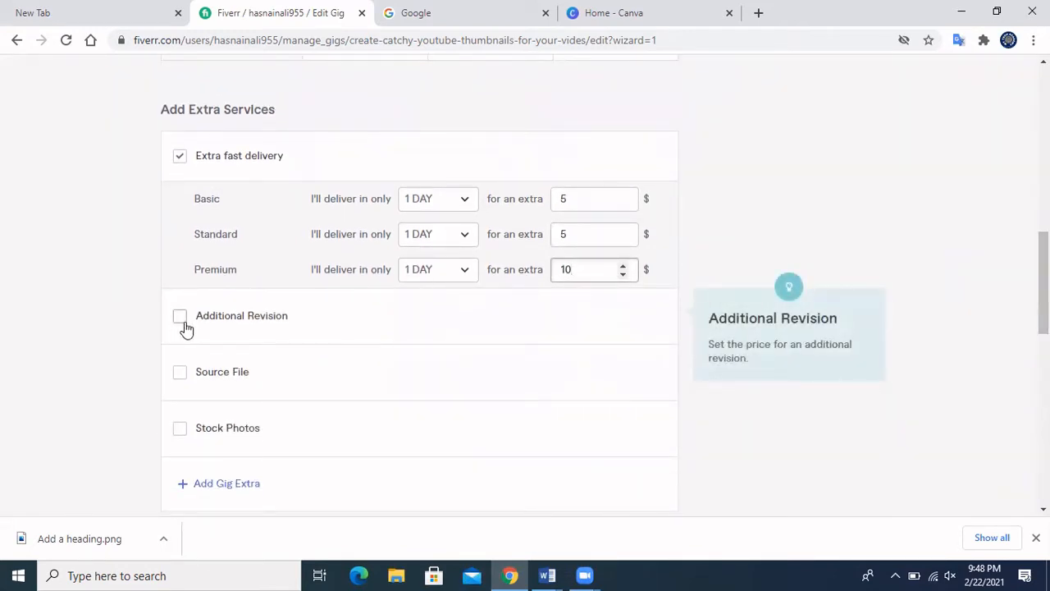
pyautogui.click(179, 317)
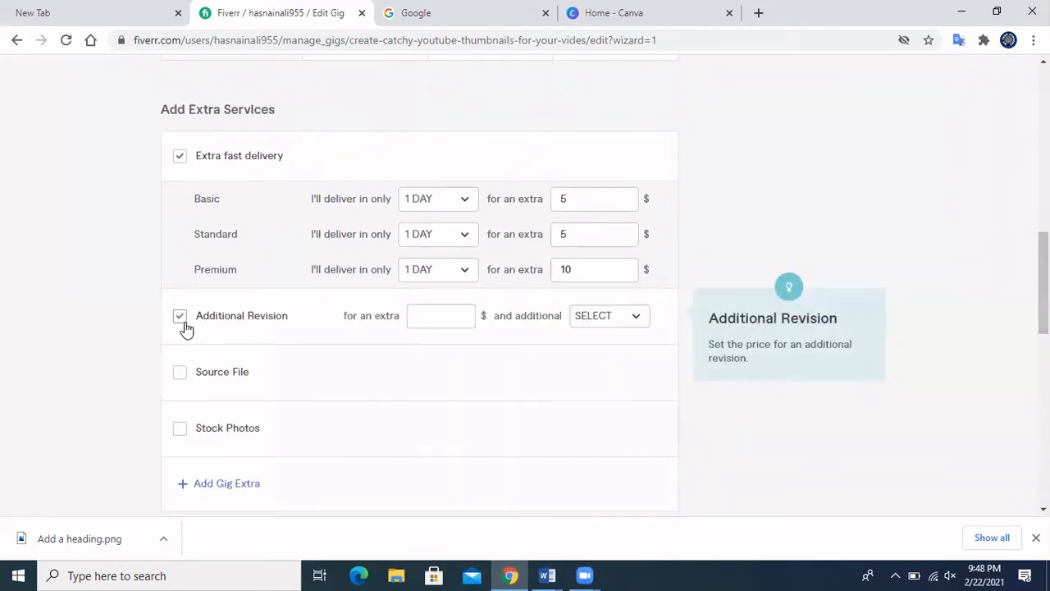
pyautogui.click(460, 321)
pyautogui.click(608, 322)
pyautogui.click(618, 156)
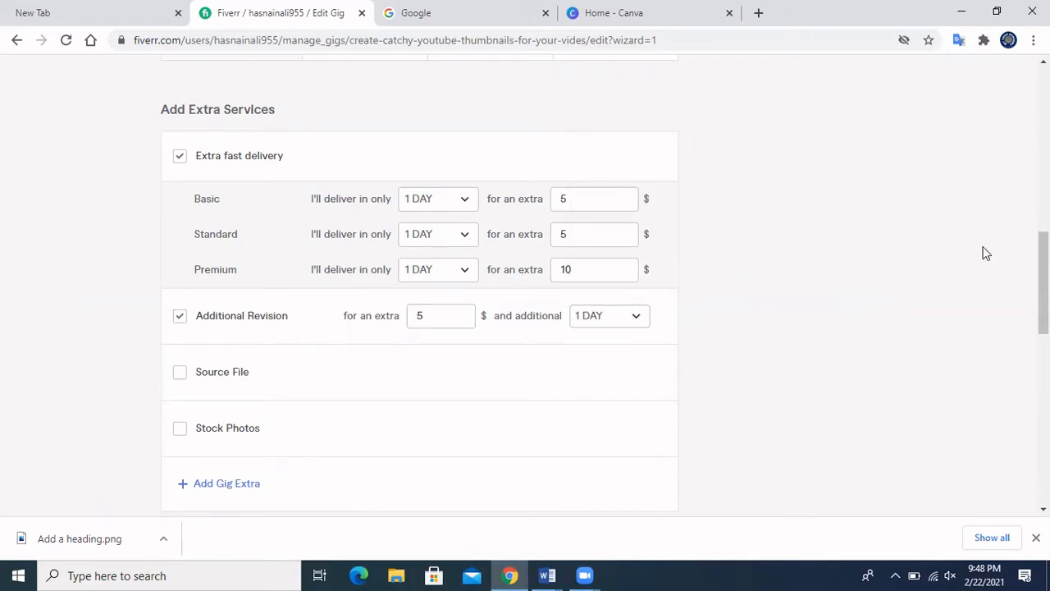
# Add the Source File service for an extra $5 and enable the Stock Photos service
pyautogui.scroll(-2, 363, 247)
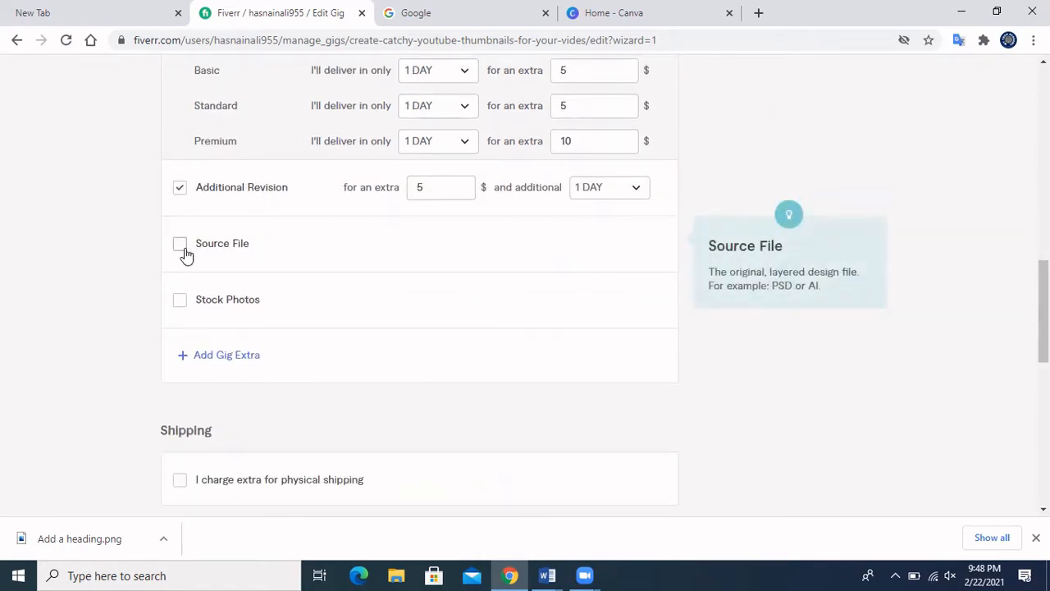
pyautogui.click(180, 247)
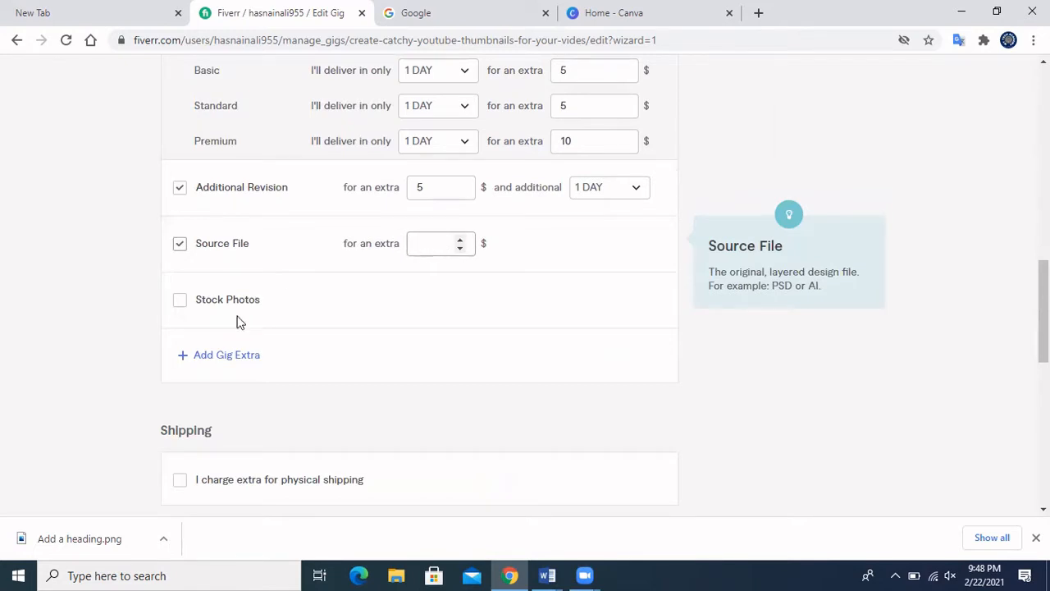
pyautogui.click(180, 305)
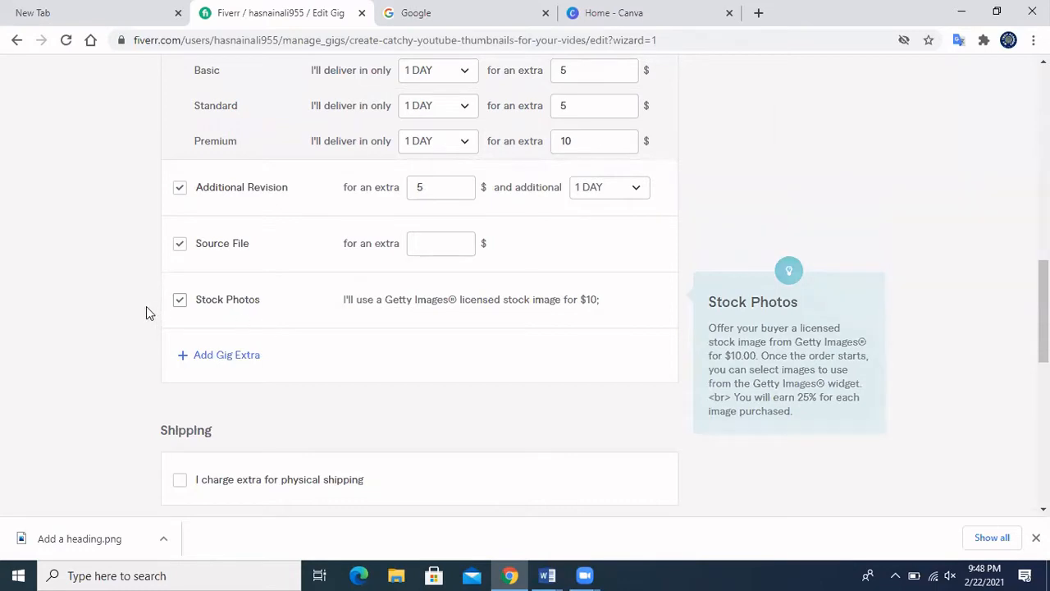
pyautogui.click(440, 244)
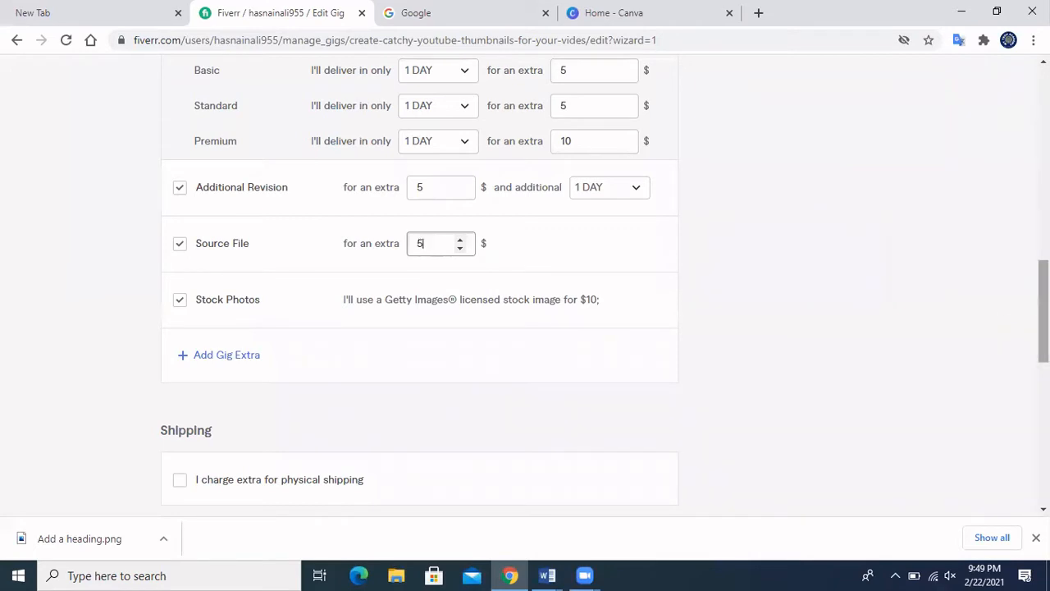
# Look over the packages and extra services, and try to save the pricing section
pyautogui.scroll(4, 377, 213)
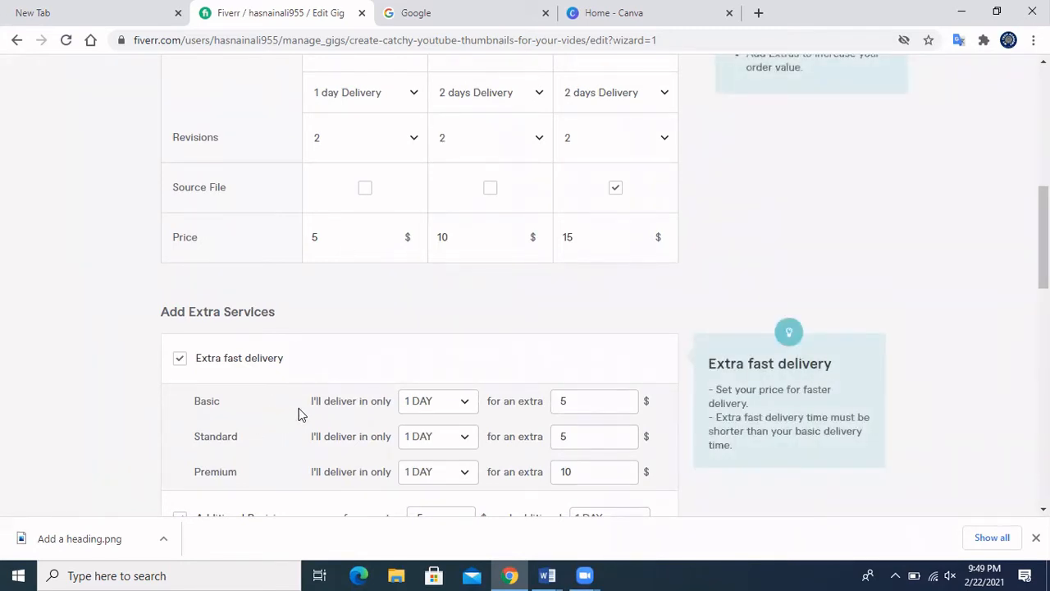
pyautogui.scroll(-5, 525, 287)
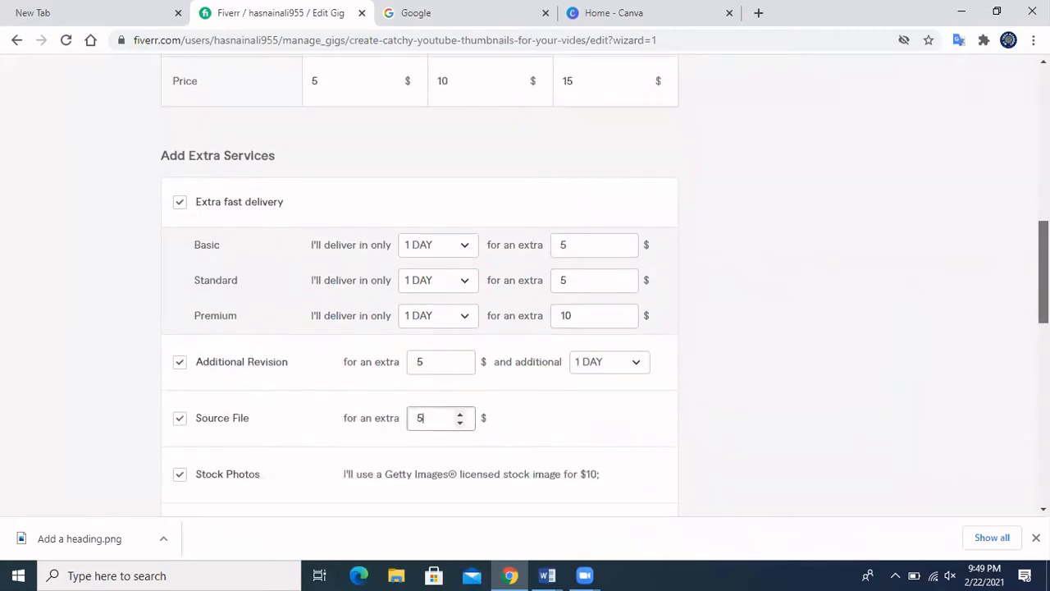
pyautogui.scroll(-1, 525, 287)
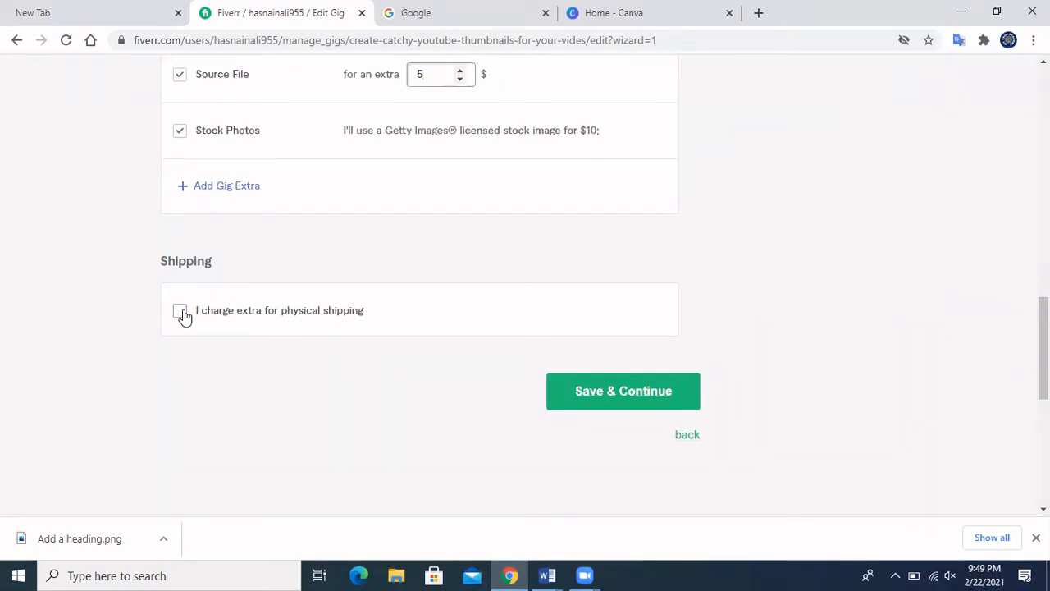
pyautogui.click(598, 394)
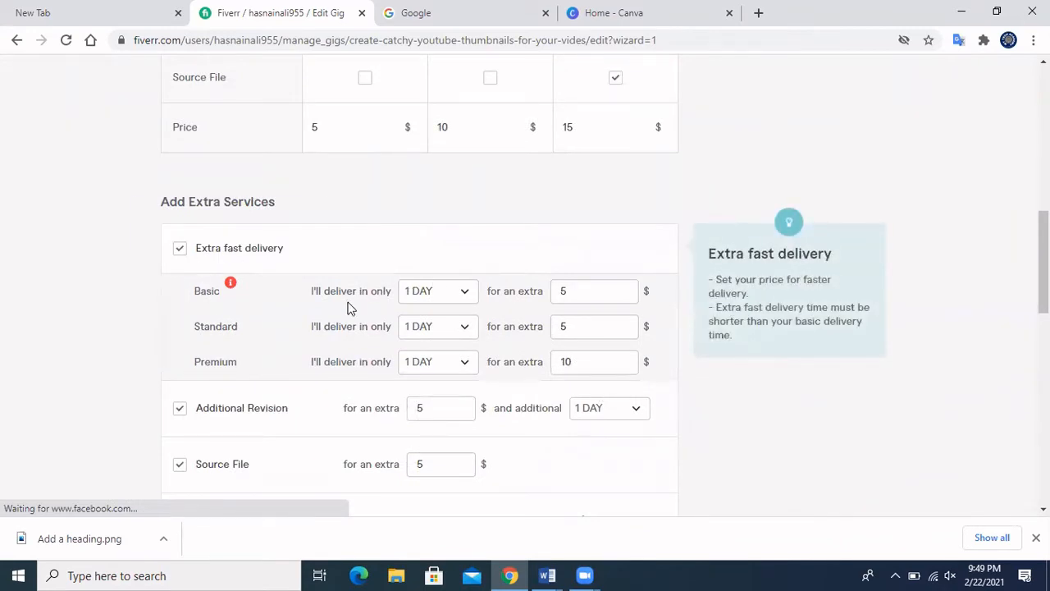
# Set the Basic package's delivery time to 2 days and save the pricing to continue to the description section
pyautogui.scroll(2, 458, 204)
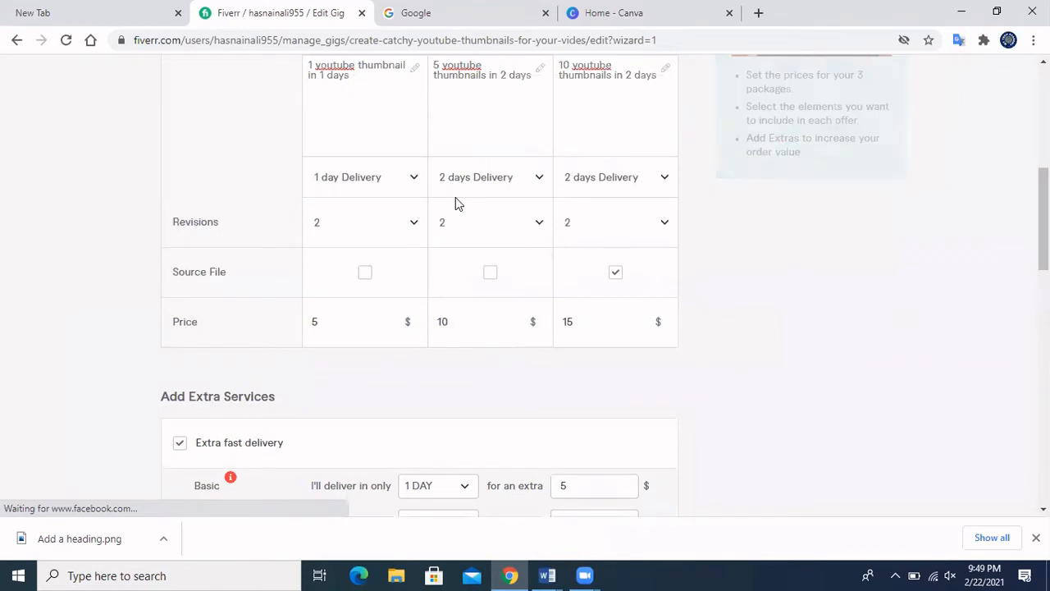
pyautogui.click(414, 184)
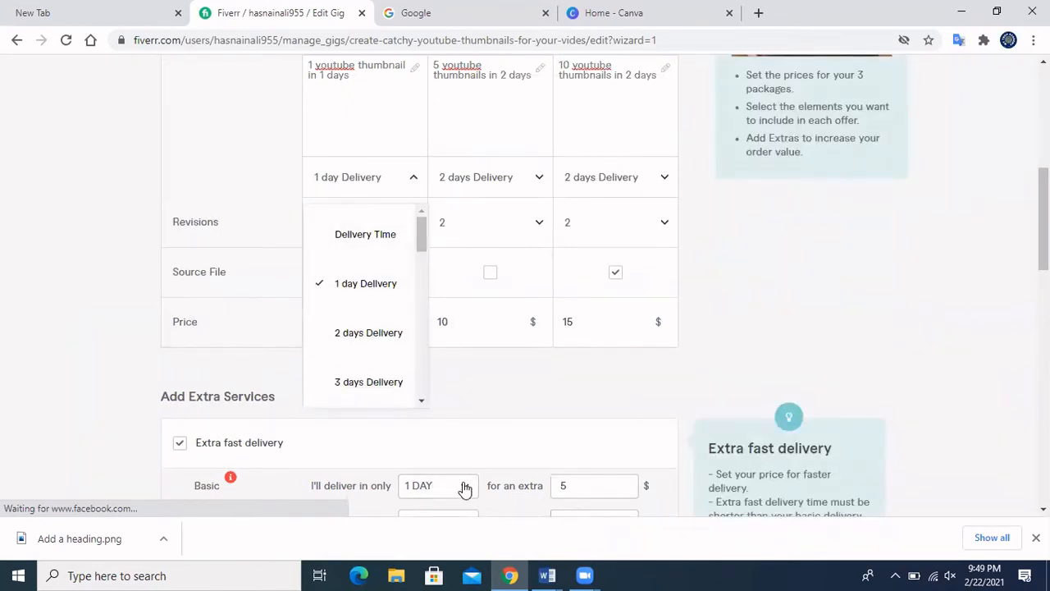
pyautogui.click(358, 338)
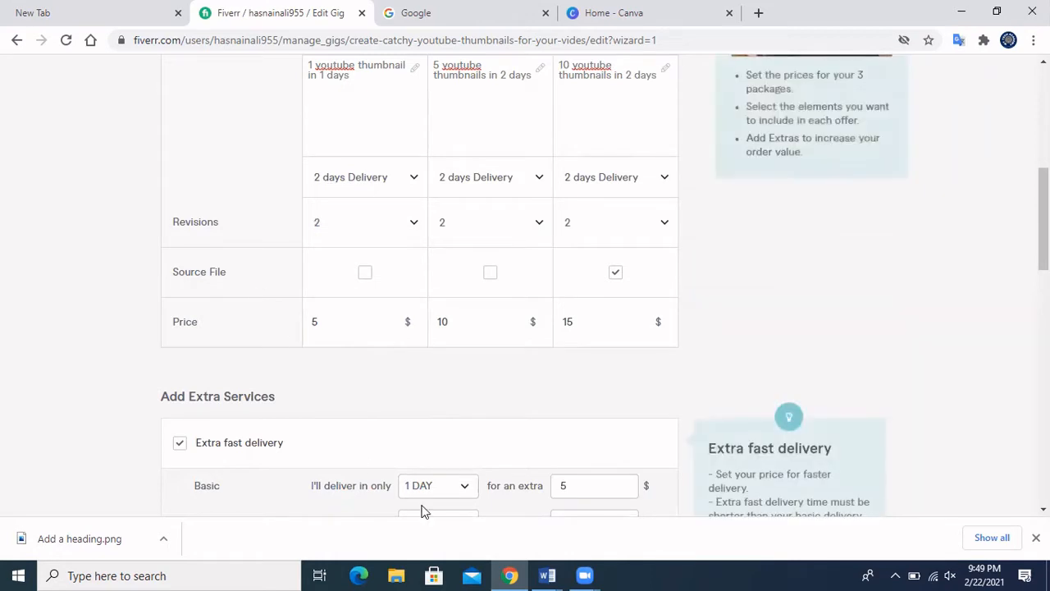
pyautogui.moveTo(1044, 219); pyautogui.dragTo(1043, 342)
pyautogui.click(627, 421)
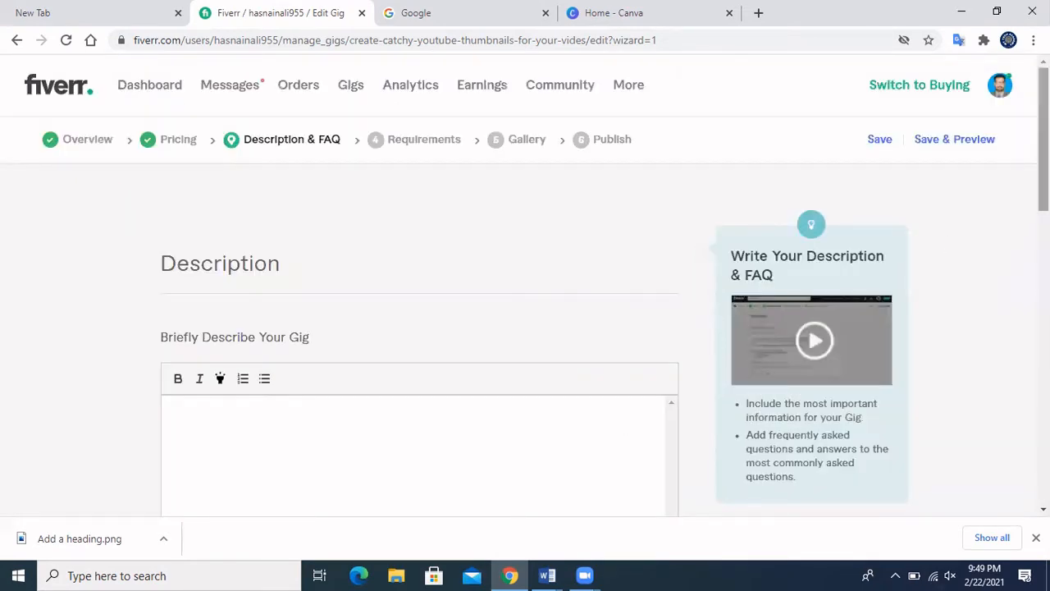
# Place the cursor in the empty gig description field and switch to the Gig research document in Word
pyautogui.scroll(-3, 197, 292)
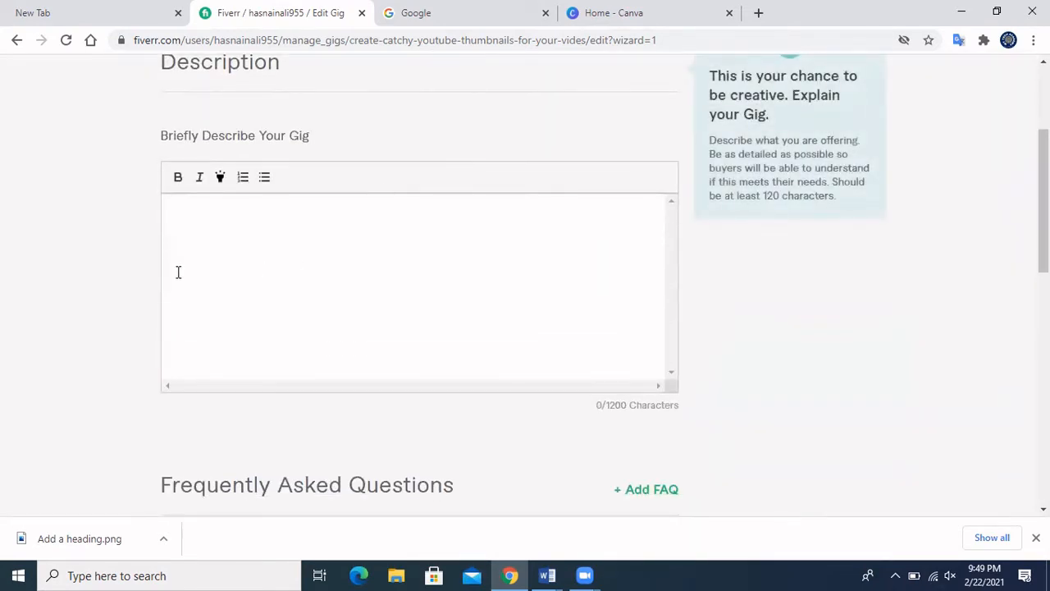
pyautogui.click(179, 209)
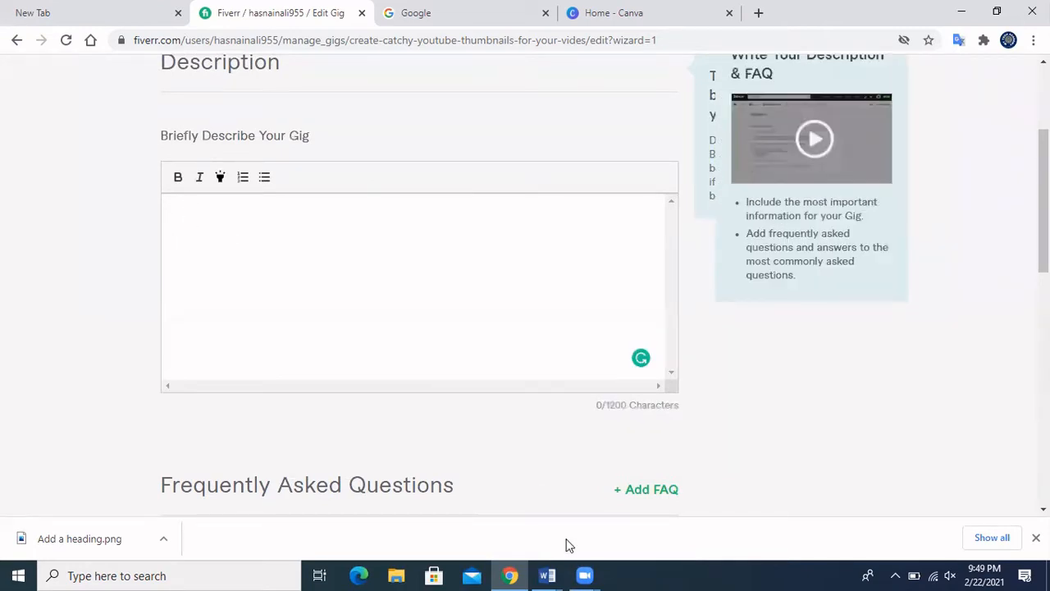
pyautogui.click(551, 572)
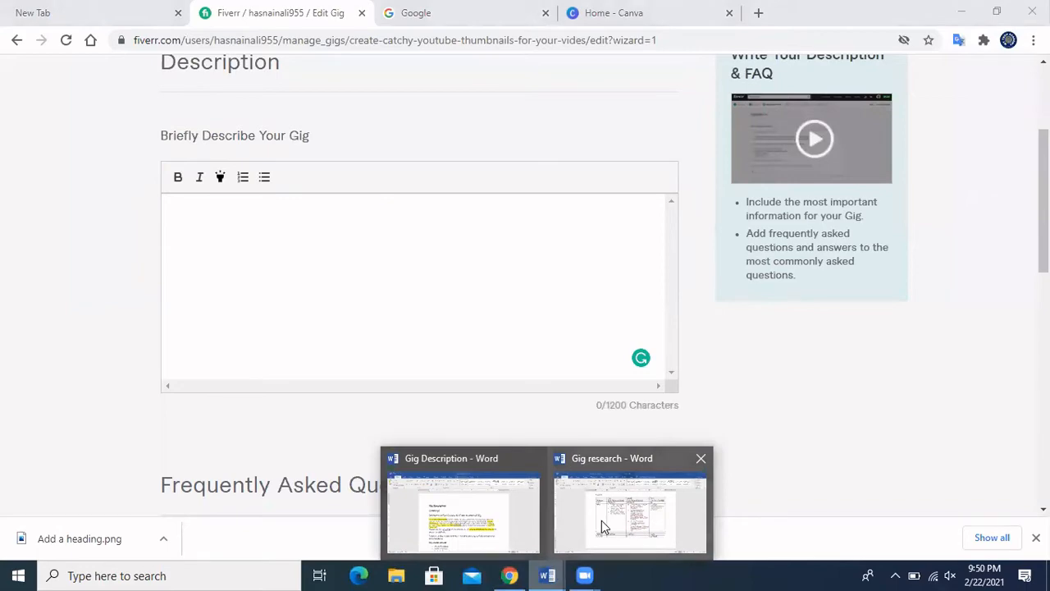
pyautogui.click(596, 522)
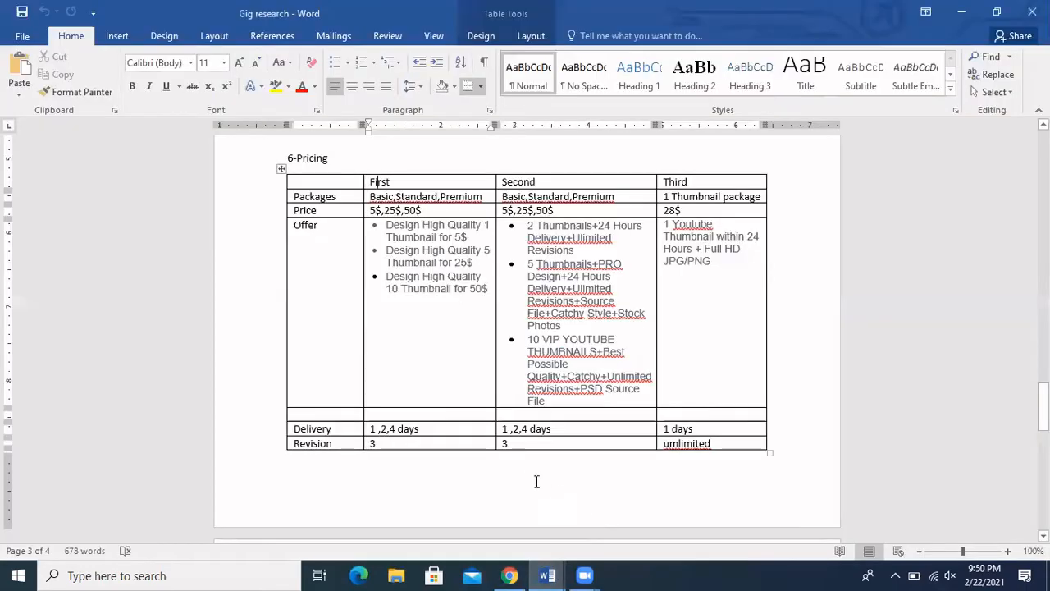
# Read through the sample gig descriptions collected under the 4-Description heading of the research document
pyautogui.moveTo(1043, 406); pyautogui.dragTo(1043, 287)
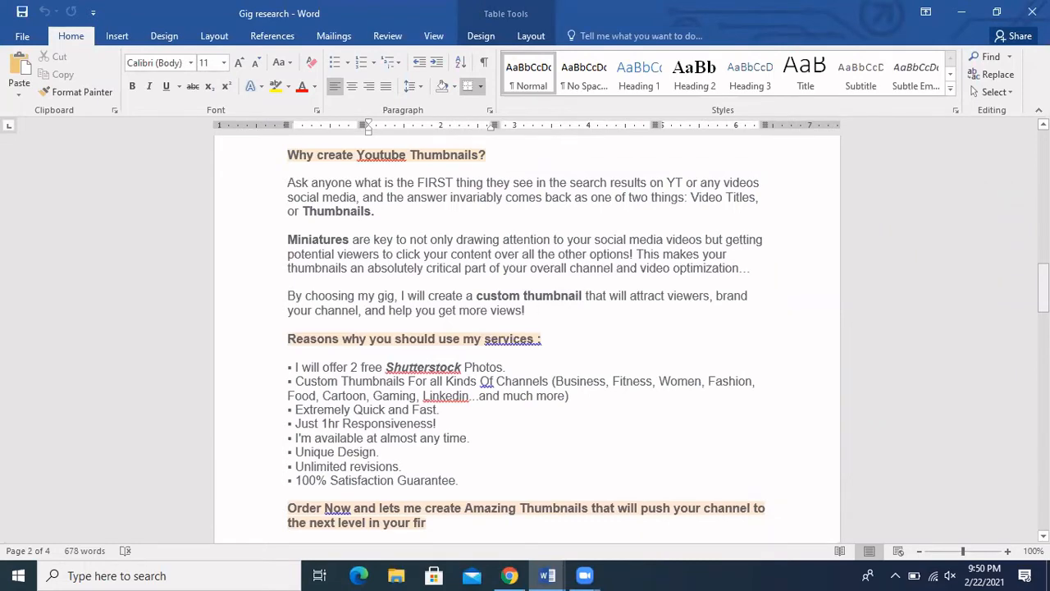
pyautogui.moveTo(1043, 287); pyautogui.dragTo(1043, 299)
pyautogui.scroll(2, 449, 329)
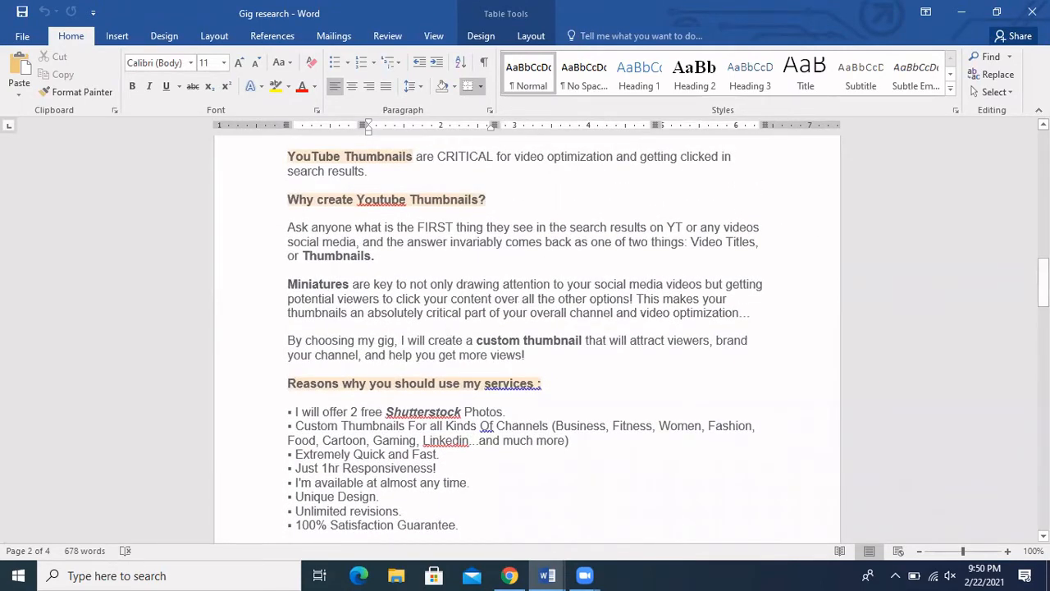
pyautogui.click(1043, 283)
pyautogui.moveTo(1043, 283); pyautogui.dragTo(1043, 207)
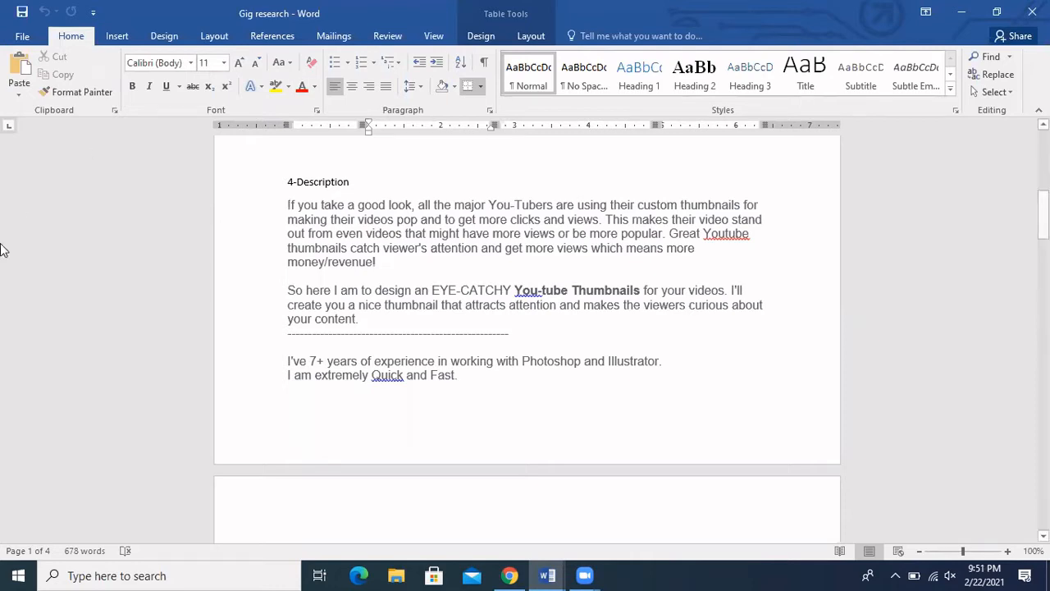
pyautogui.moveTo(1043, 215); pyautogui.dragTo(1042, 262)
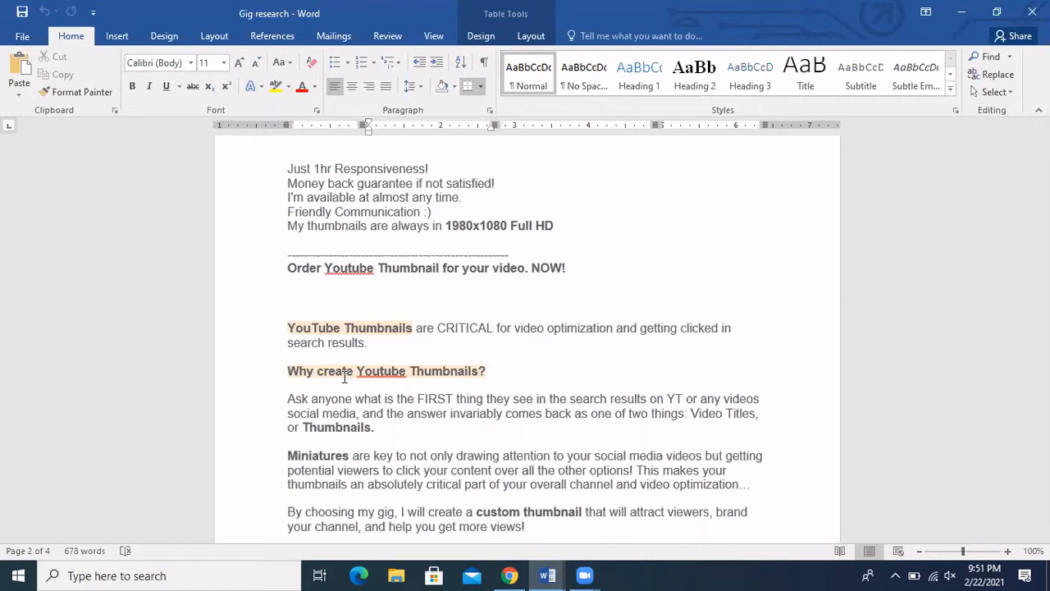
# Switch to the Gig Description document and read its greeting and introduction with the highlighted keywords
pyautogui.click(545, 575)
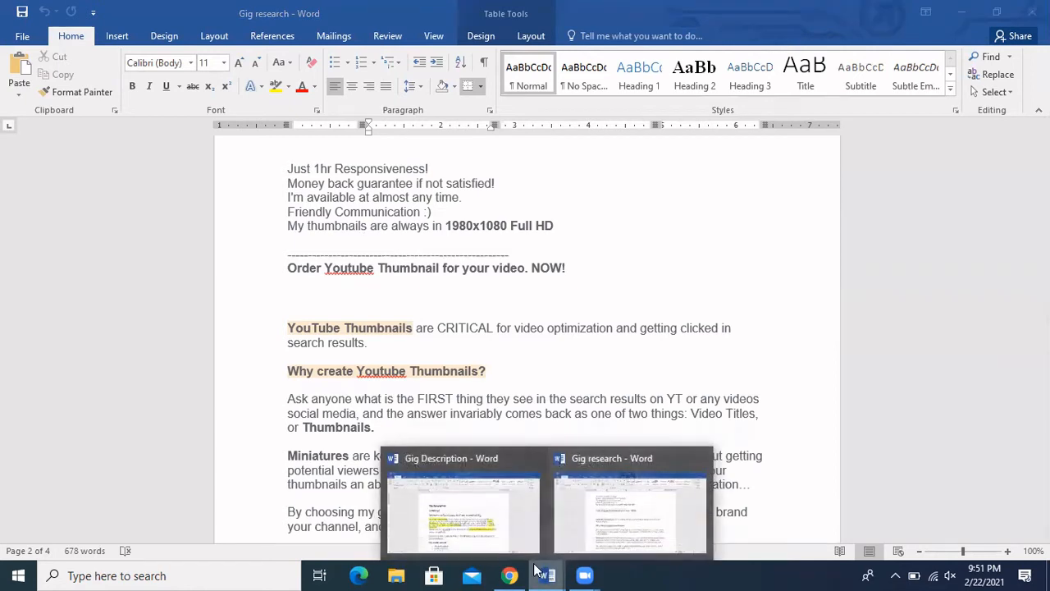
pyautogui.click(467, 507)
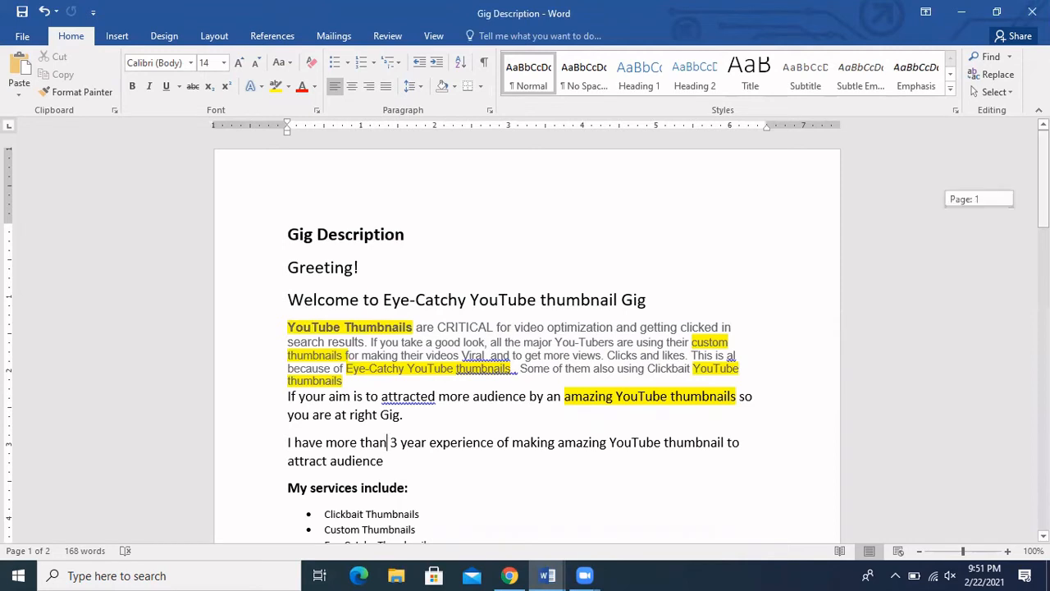
pyautogui.scroll(-3, 386, 443)
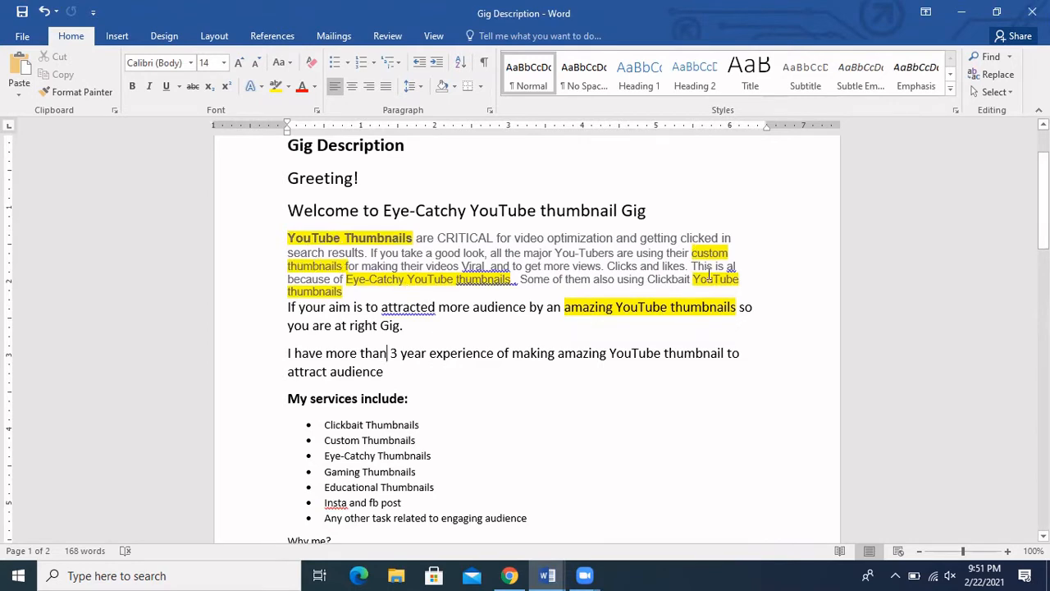
pyautogui.click(289, 238)
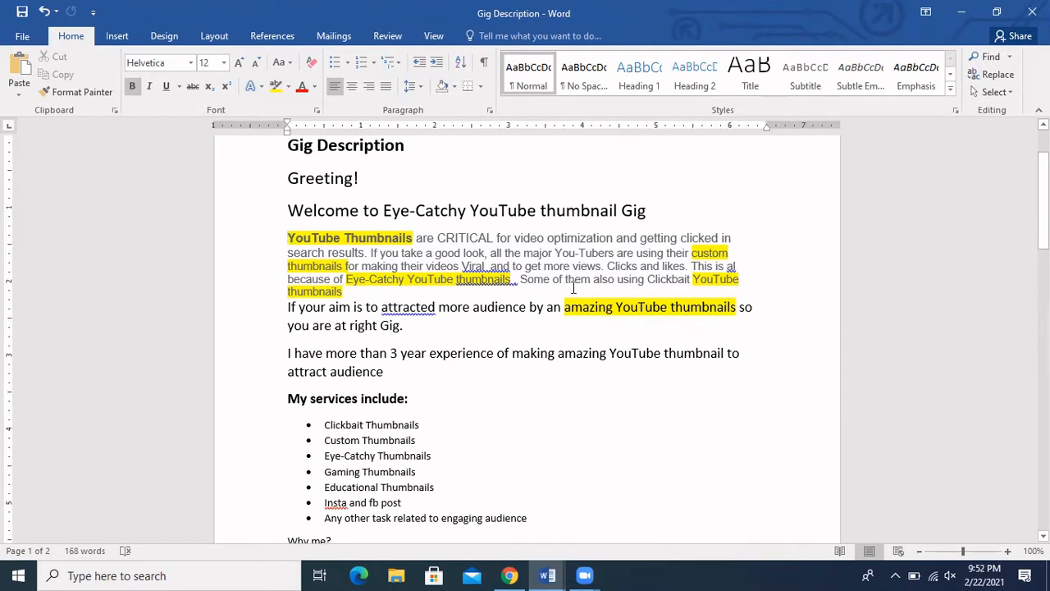
# Make the "Why me?" and "What will I Provide you" headings bold in the Gig Description document
pyautogui.moveTo(1043, 201); pyautogui.dragTo(1043, 238)
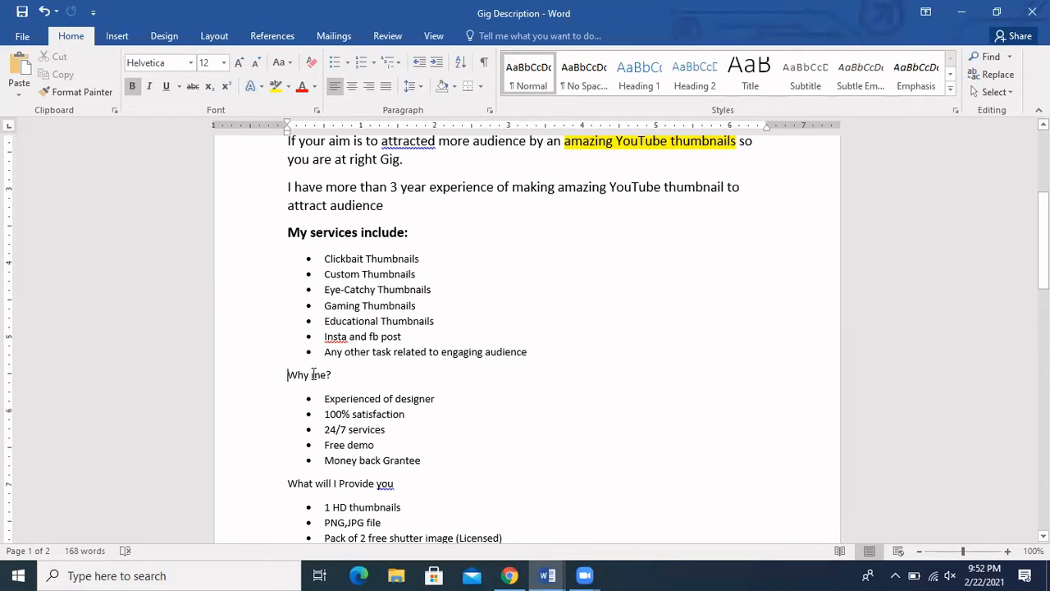
pyautogui.moveTo(287, 374); pyautogui.dragTo(336, 375)
pyautogui.click(132, 87)
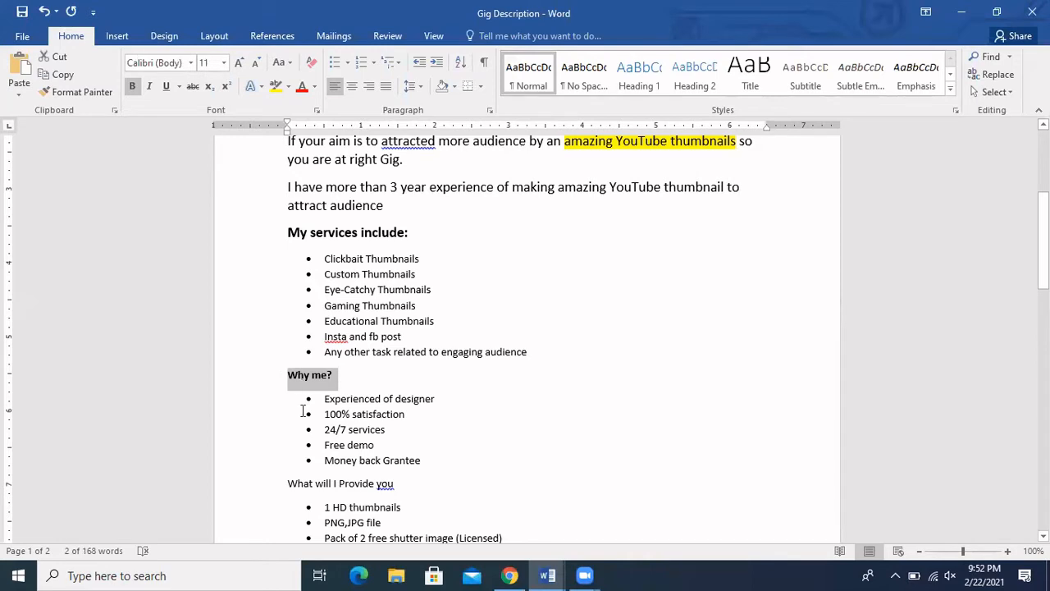
pyautogui.moveTo(288, 483); pyautogui.dragTo(410, 485)
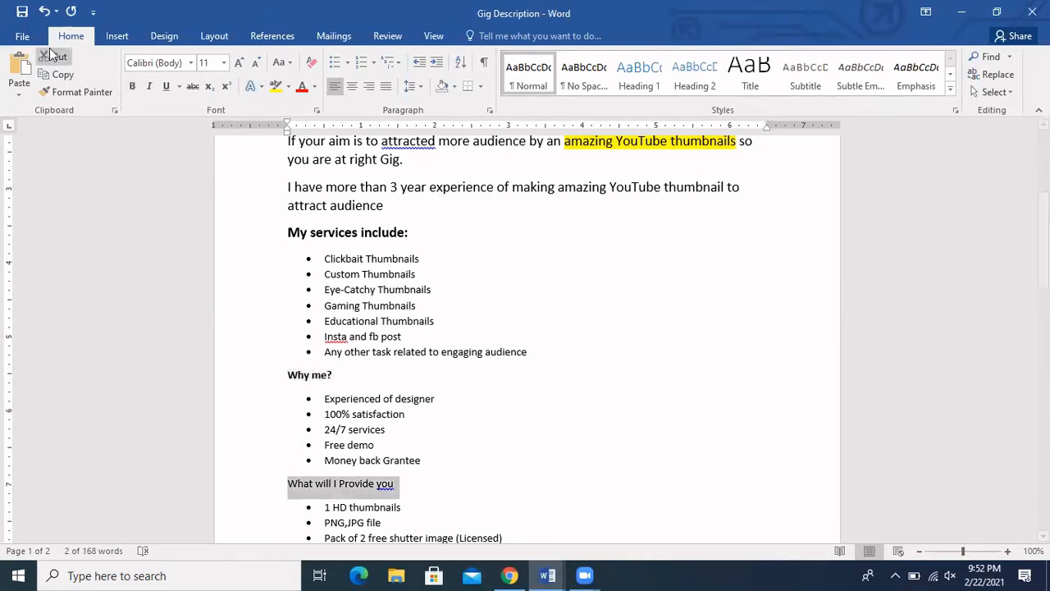
pyautogui.click(132, 86)
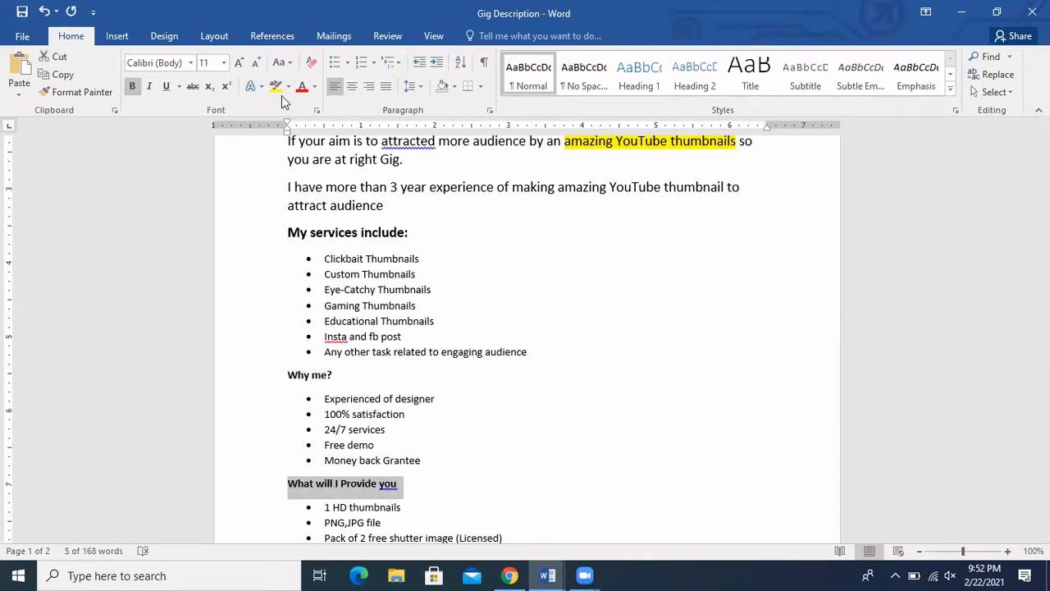
# Copy the description text from "Greeting!" to the end and paste it into the gig description field on Fiverr in Chrome
pyautogui.moveTo(1043, 222); pyautogui.dragTo(1043, 279)
pyautogui.moveTo(640, 372); pyautogui.dragTo(288, 274)
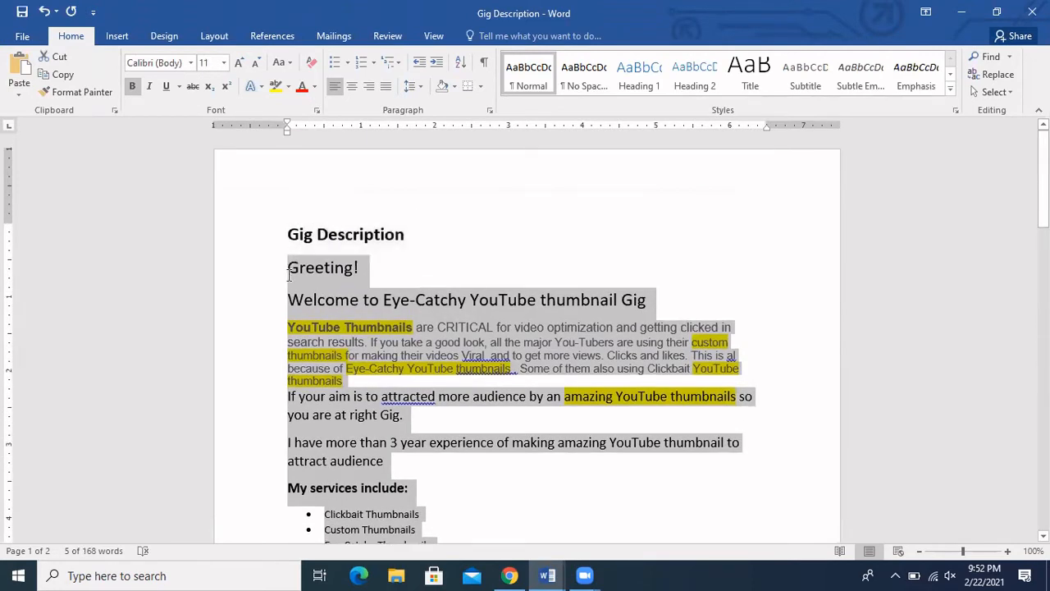
pyautogui.click(510, 575)
pyautogui.click(199, 216)
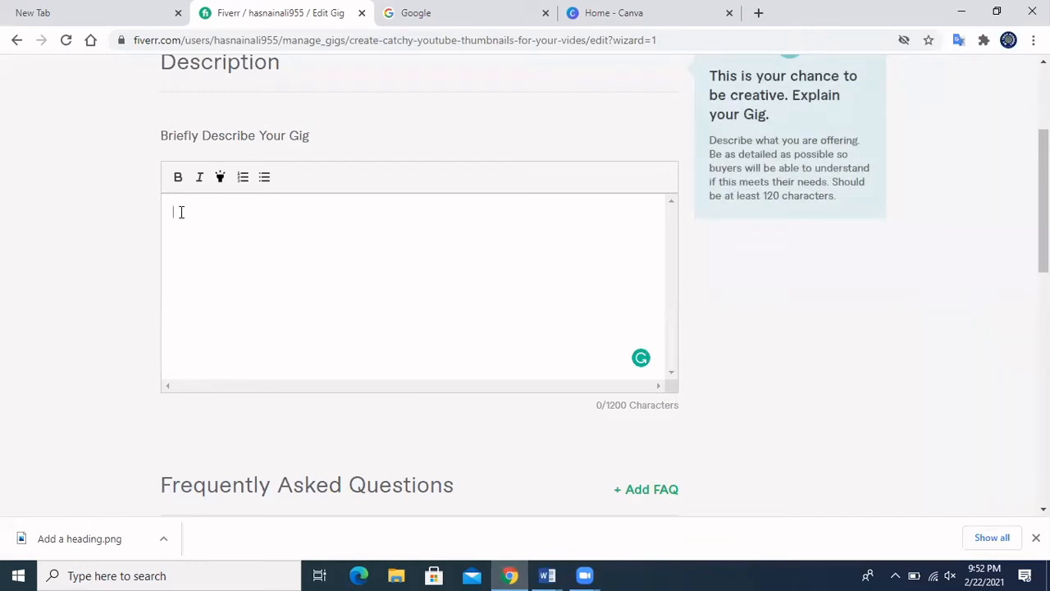
pyautogui.hotkey('ctrl', 'v')
pyautogui.rightClick(181, 212)
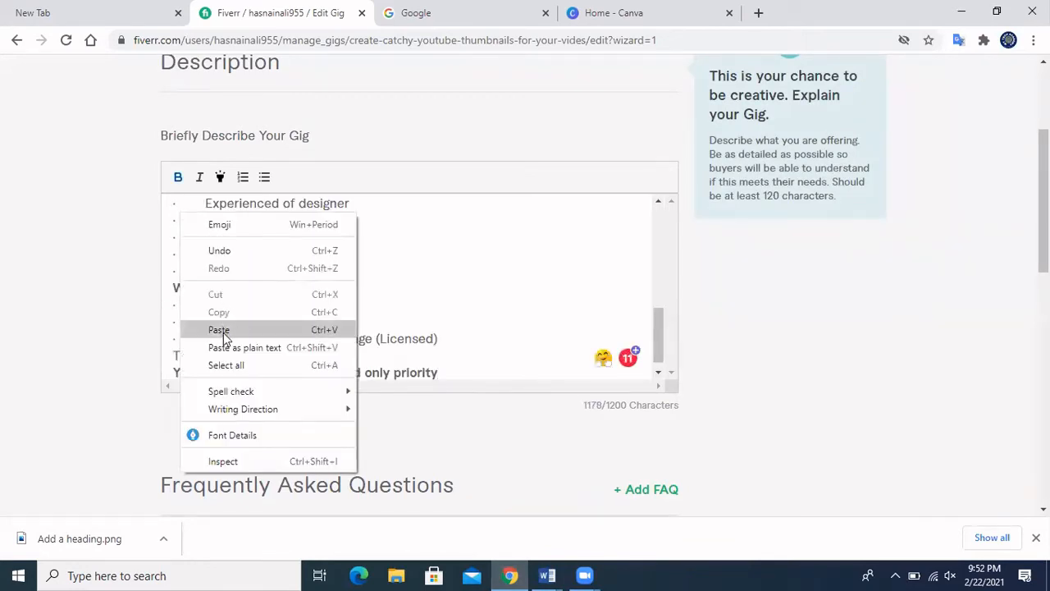
pyautogui.click(528, 275)
# Review the pasted gig description from the greeting through the services, reasons and deliverables to the closing line
pyautogui.moveTo(658, 325); pyautogui.dragTo(658, 205)
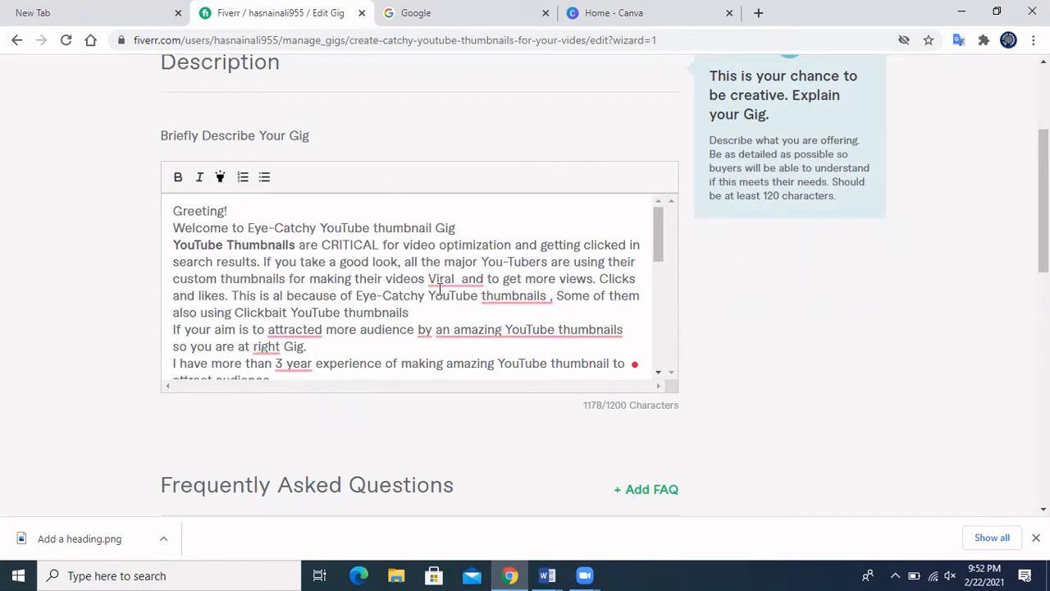
pyautogui.moveTo(661, 244); pyautogui.dragTo(661, 307)
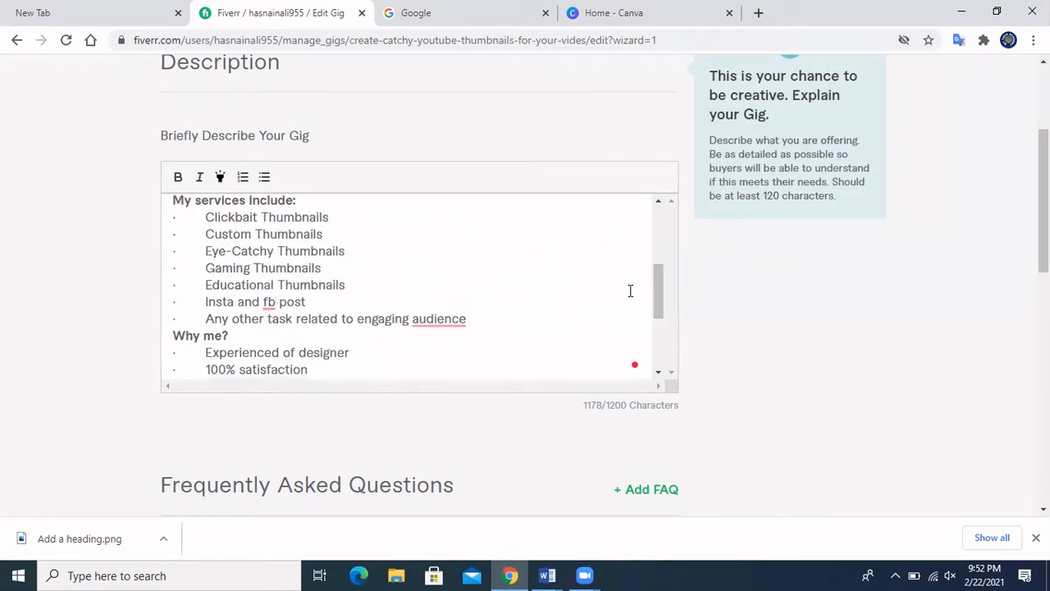
pyautogui.moveTo(658, 292); pyautogui.dragTo(662, 351)
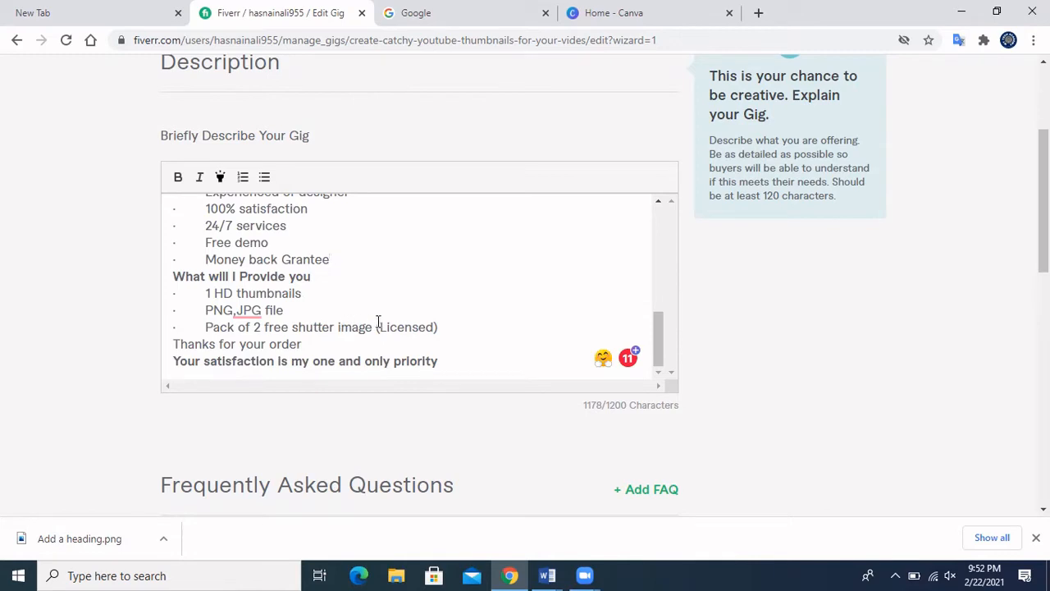
pyautogui.moveTo(206, 327); pyautogui.dragTo(439, 334)
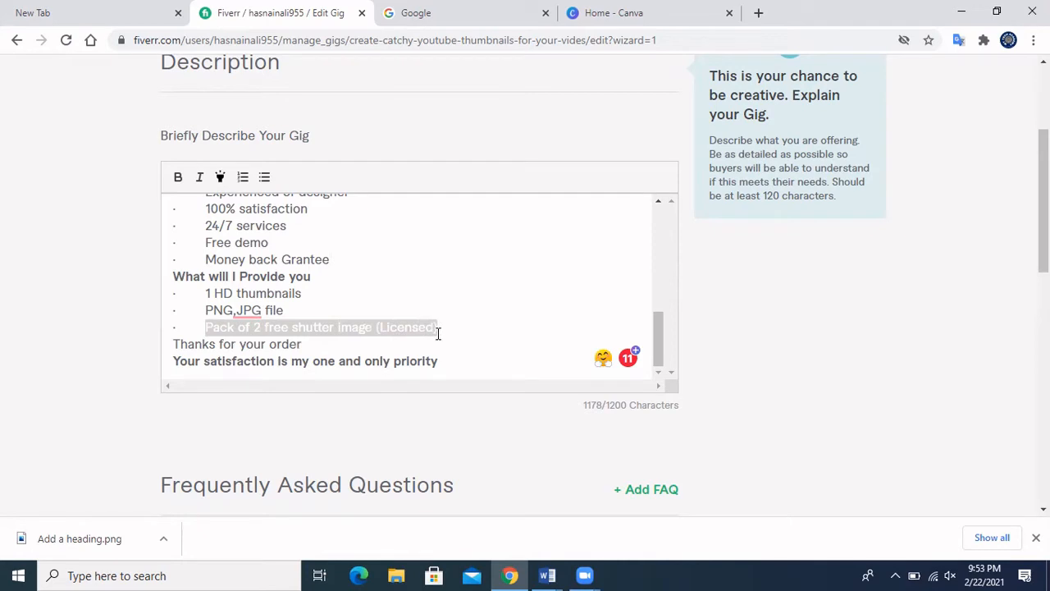
pyautogui.click(438, 333)
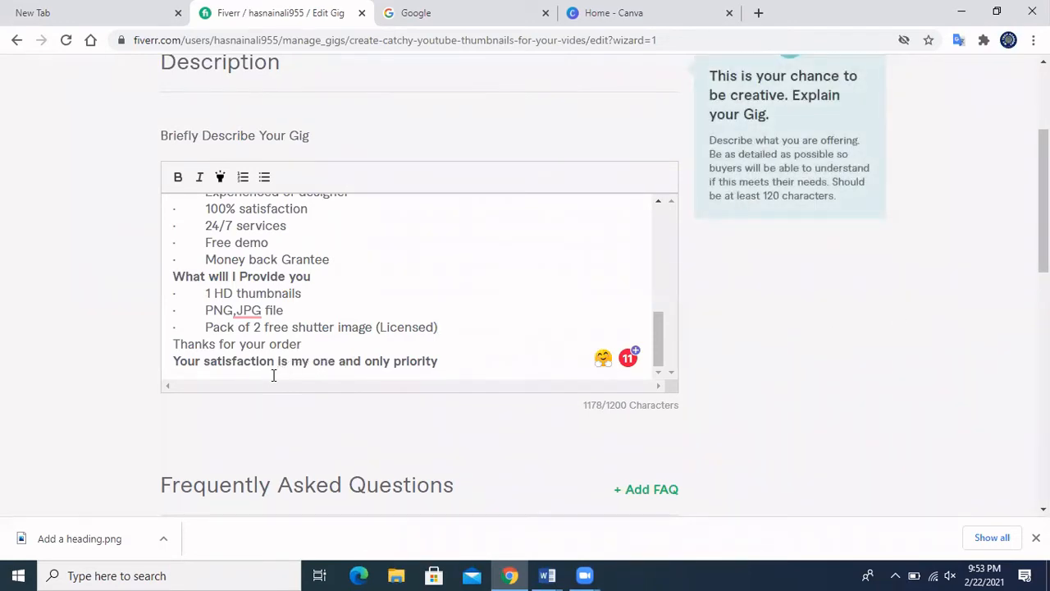
pyautogui.click(334, 362)
pyautogui.press('BackSpace')
pyautogui.write('e')
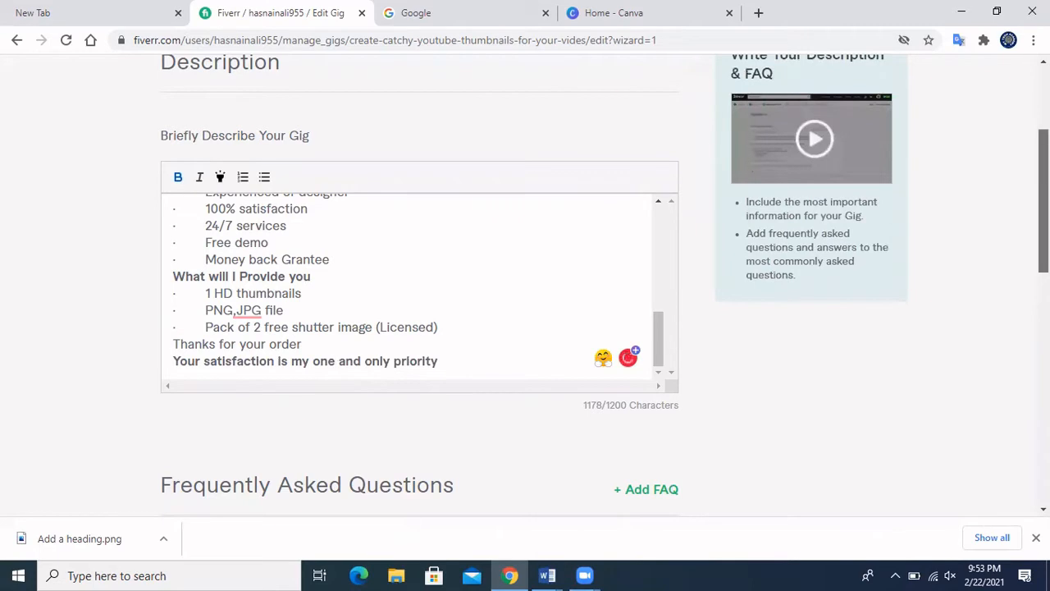
# Open a new question-and-answer entry under Frequently Asked Questions
pyautogui.scroll(-2, 420, 328)
pyautogui.scroll(1, 420, 328)
pyautogui.scroll(-2, 420, 328)
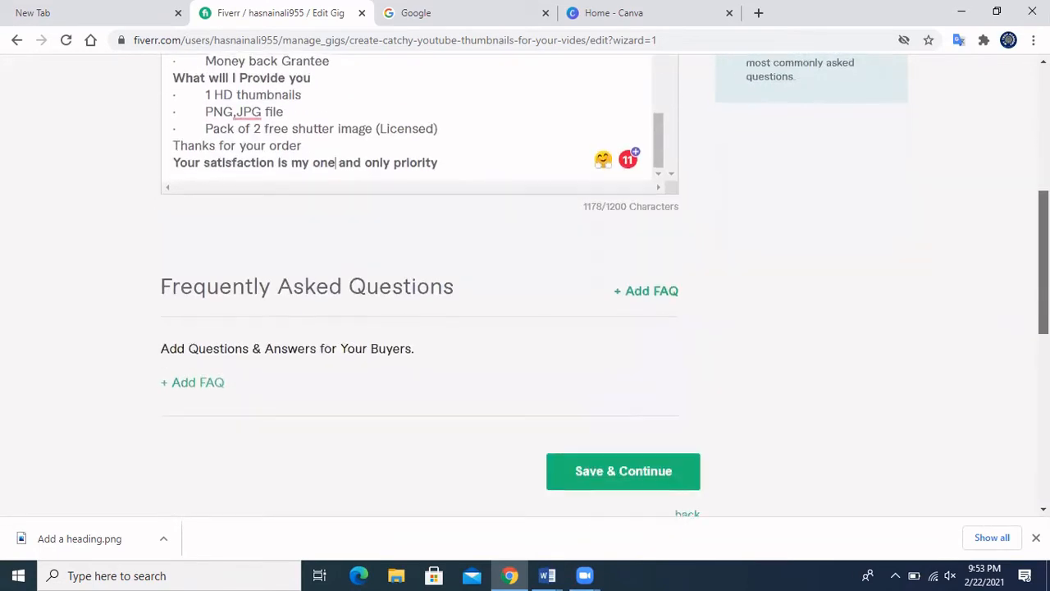
pyautogui.scroll(-1, 381, 282)
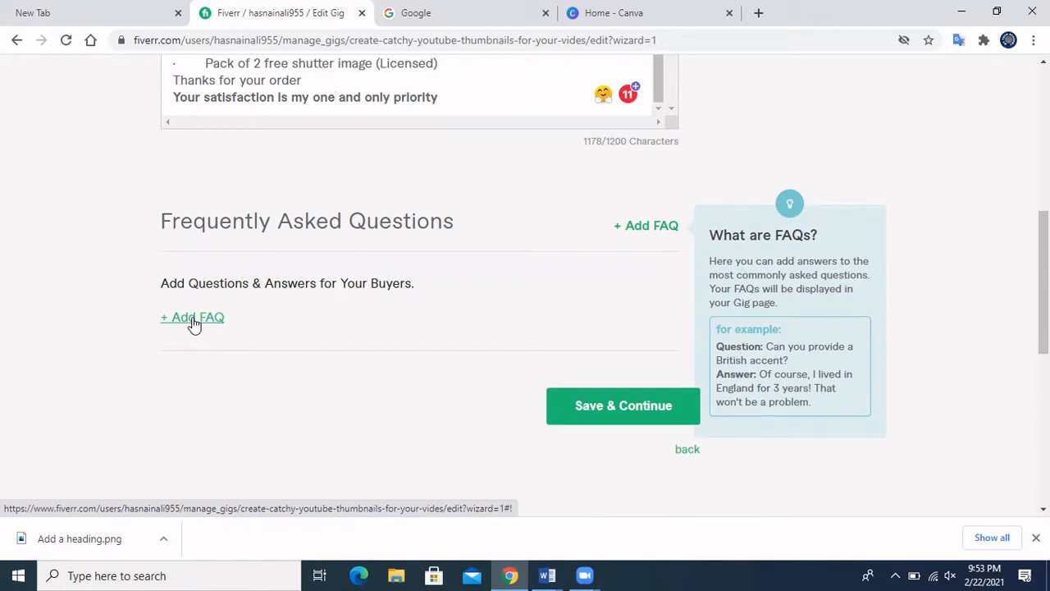
pyautogui.click(194, 324)
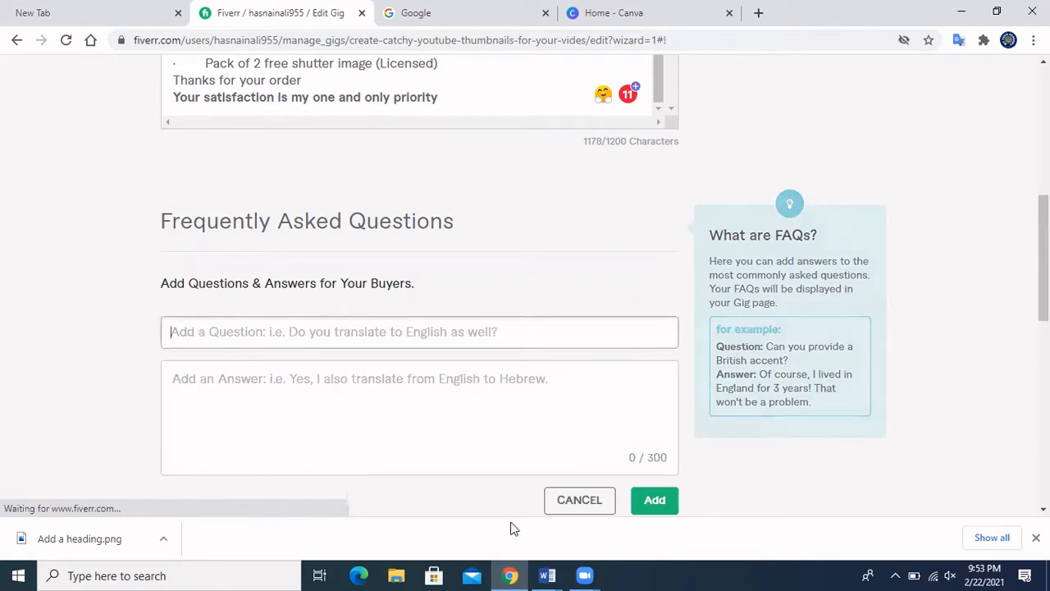
# Switch to the Gig research document in Word and copy the question "Fastest you can do a thumbnail?" under 7-FAQs
pyautogui.moveTo(548, 575)
pyautogui.click(488, 509)
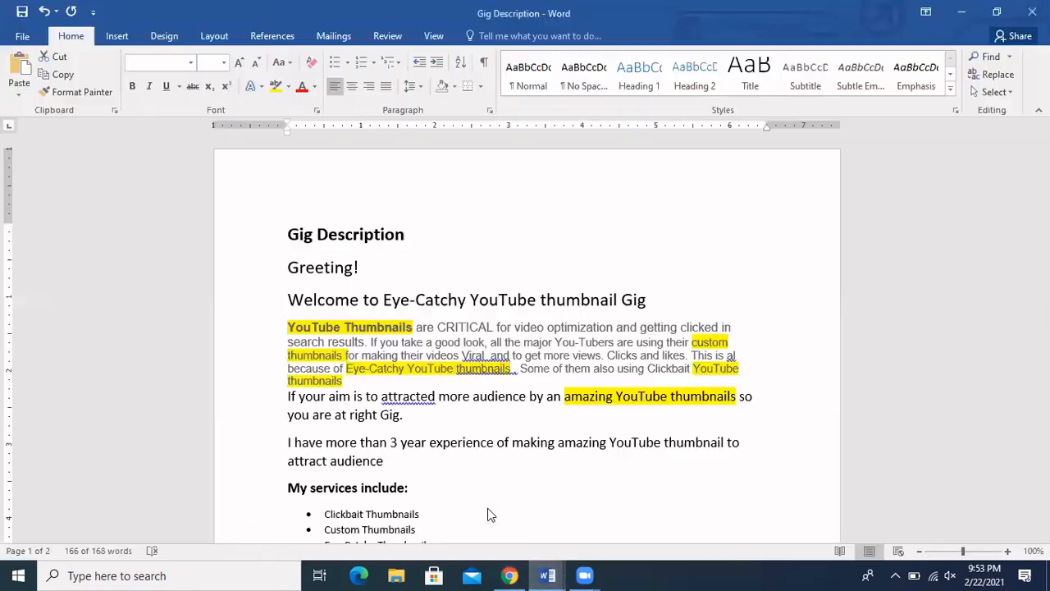
pyautogui.hotkey('ctrl', 'a')
pyautogui.click(625, 515)
pyautogui.moveTo(1043, 263); pyautogui.dragTo(1043, 446)
pyautogui.moveTo(285, 364); pyautogui.dragTo(484, 363)
pyautogui.hotkey('ctrl', 'c')
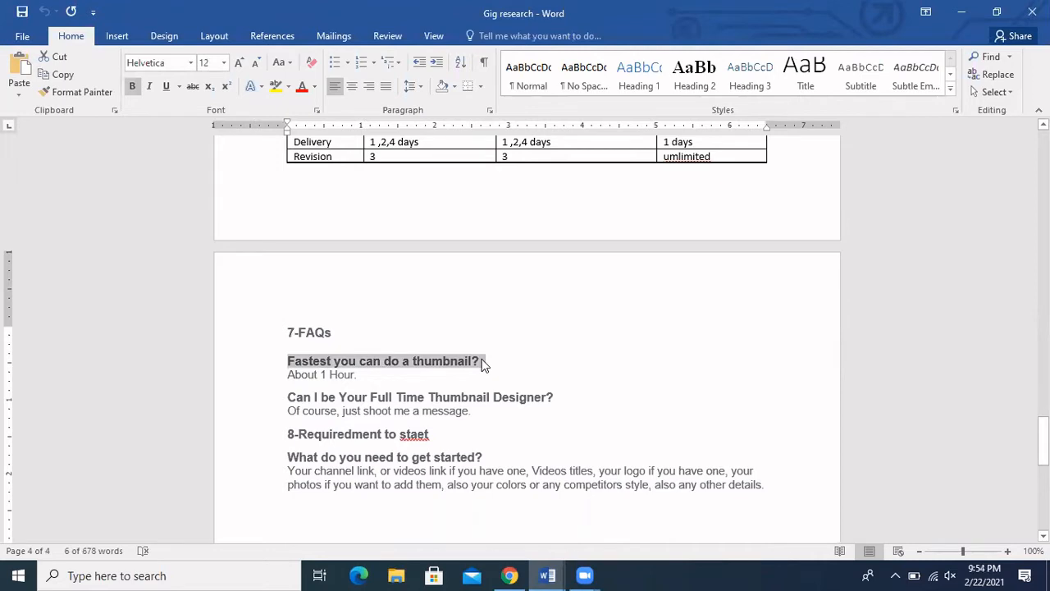
# Back in Chrome, add the FAQ "Fastest you can do a thumbnail?" with the answer "1 hr"
pyautogui.click(512, 576)
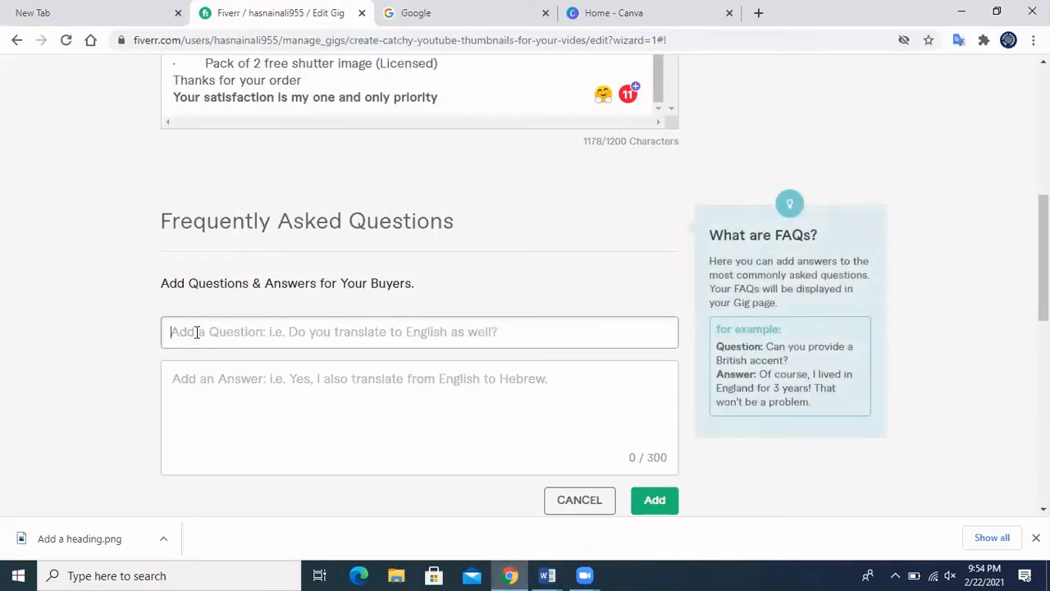
pyautogui.hotkey('ctrl', 'v')
pyautogui.click(193, 383)
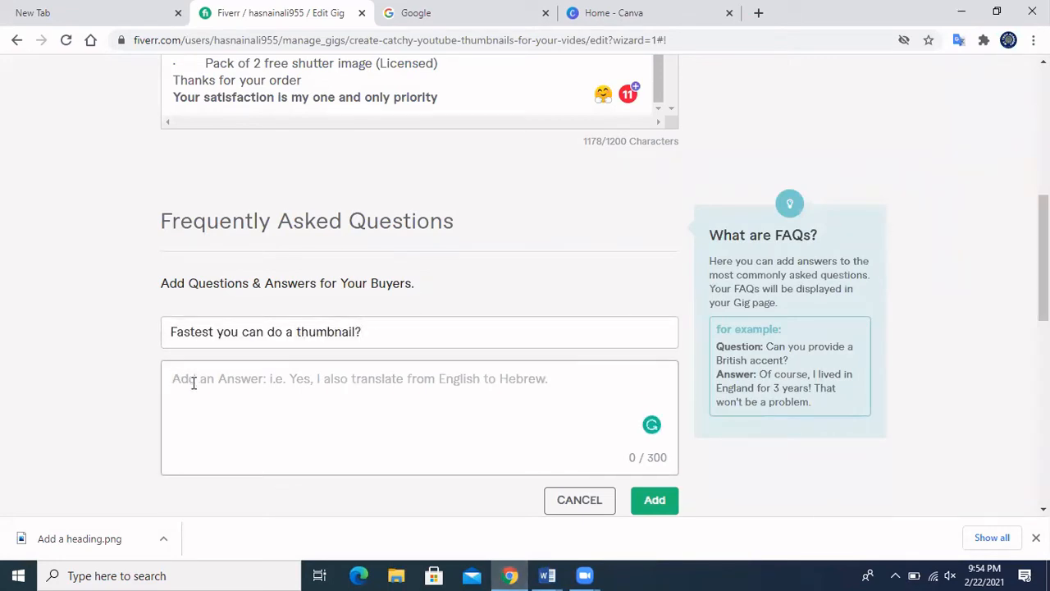
pyautogui.write('1 hr')
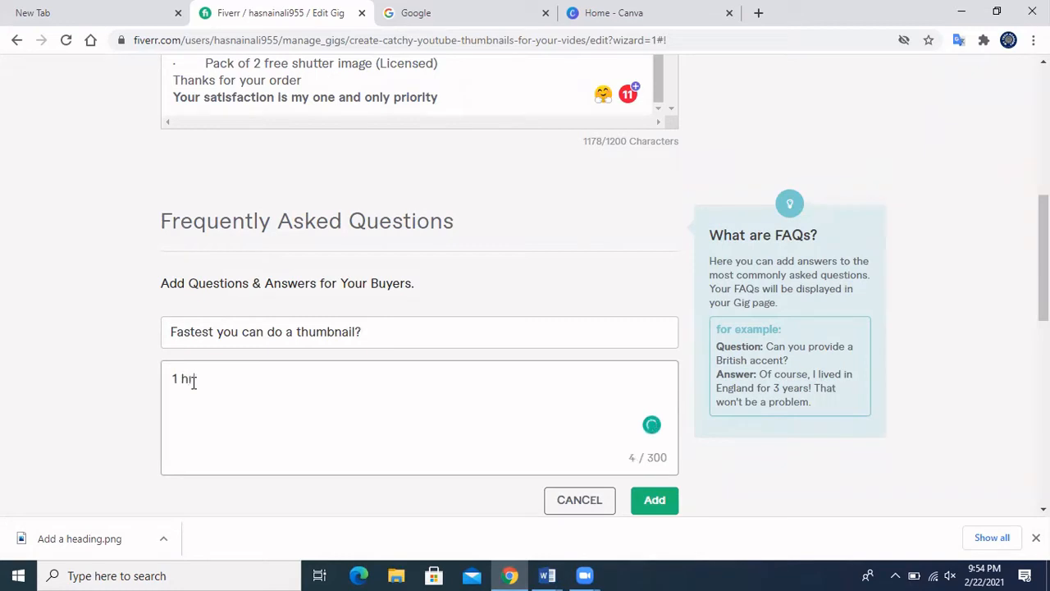
pyautogui.click(650, 497)
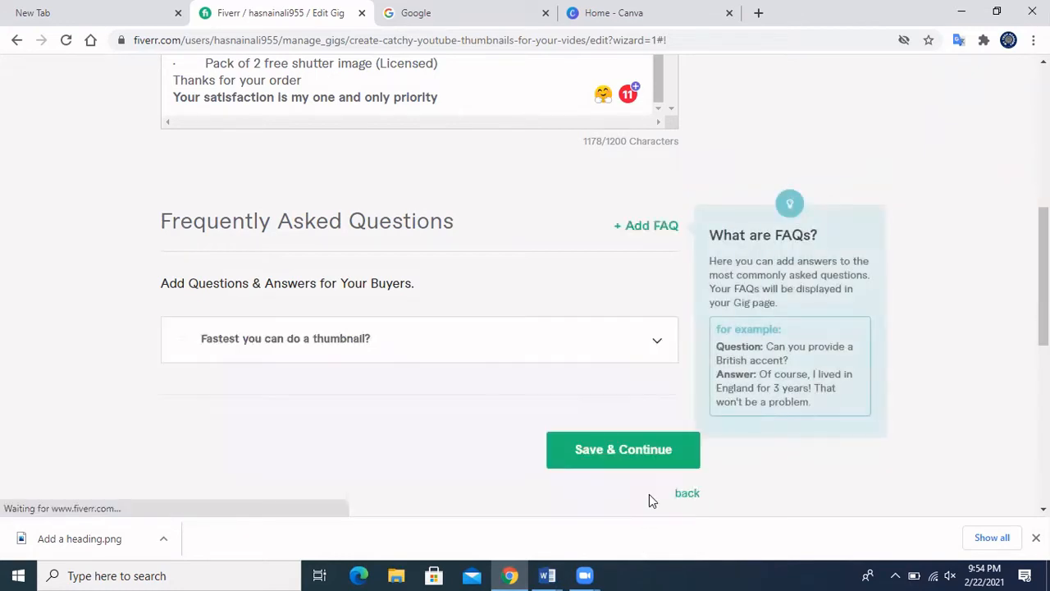
# Try to save the description and FAQ section and continue to the next gig section
pyautogui.scroll(-2, 649, 494)
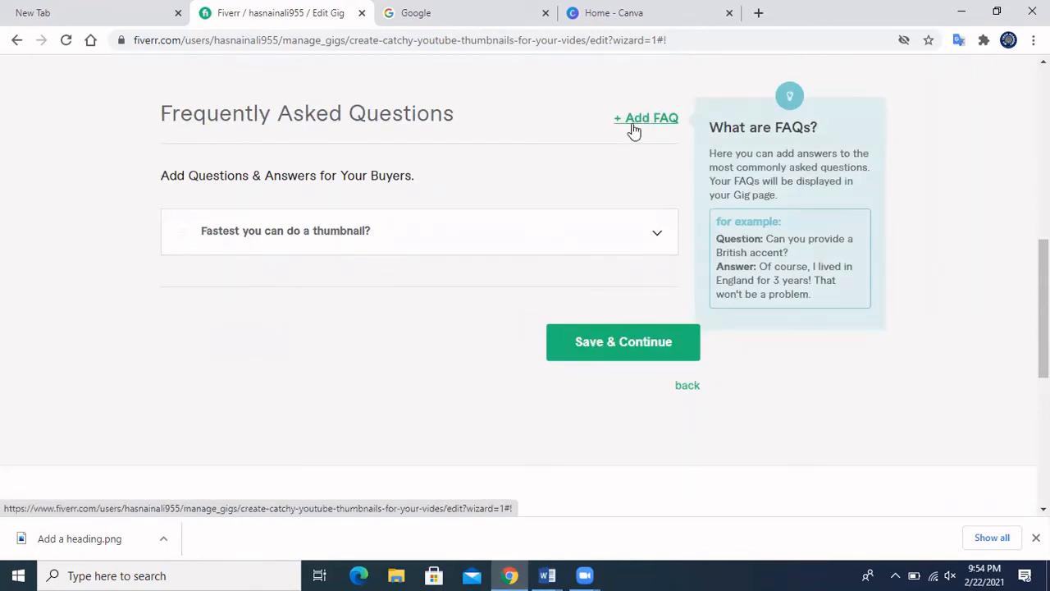
pyautogui.scroll(-1, 633, 246)
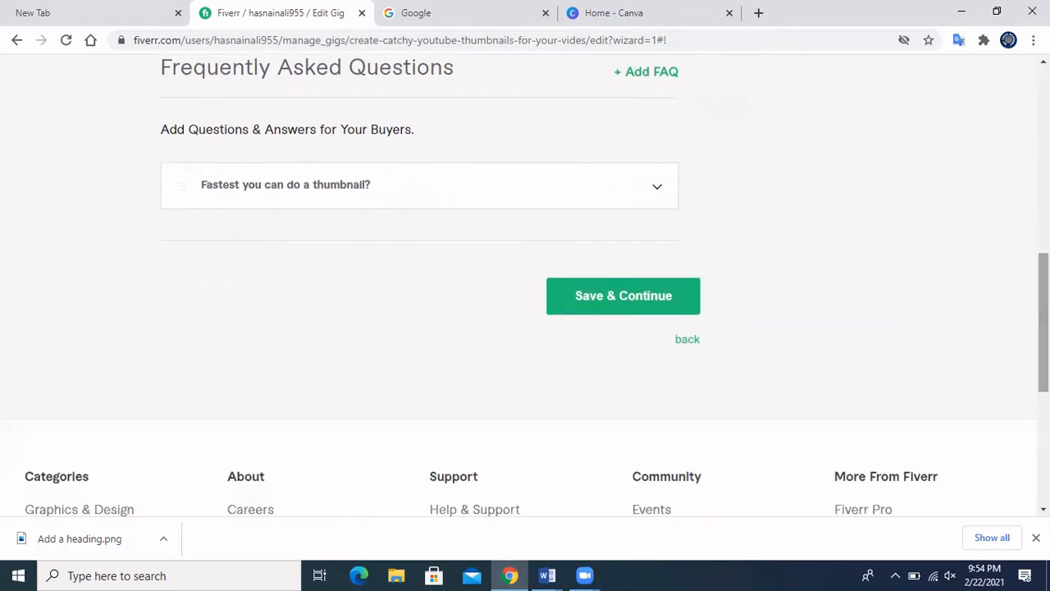
pyautogui.click(624, 303)
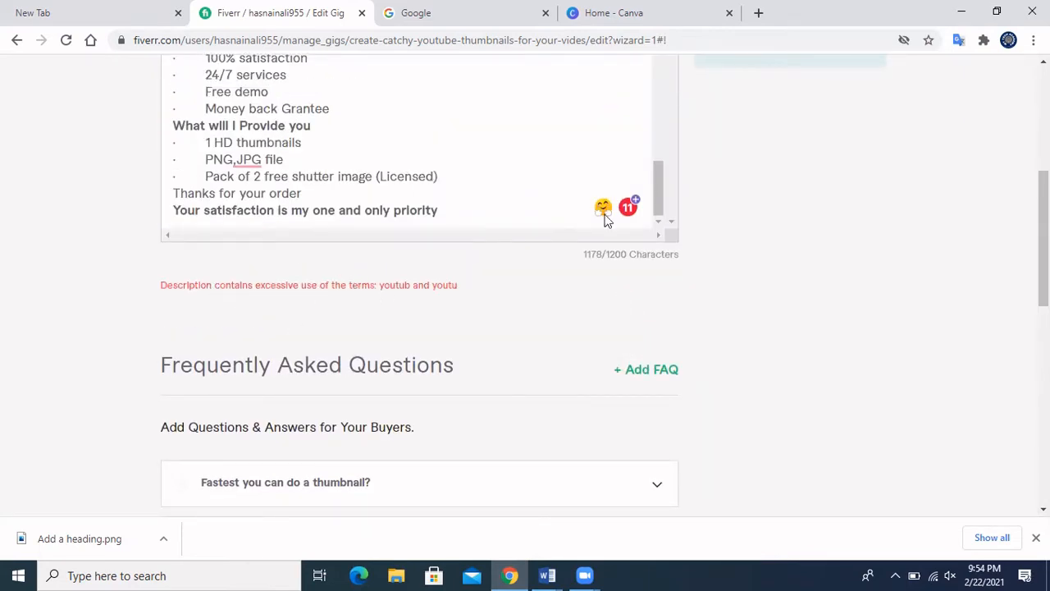
# Delete the word "YouTube" from the bold phrase "YouTube Thumbnails" that opens the description's first paragraph
pyautogui.click(657, 176)
pyautogui.moveTo(653, 175); pyautogui.dragTo(655, 132)
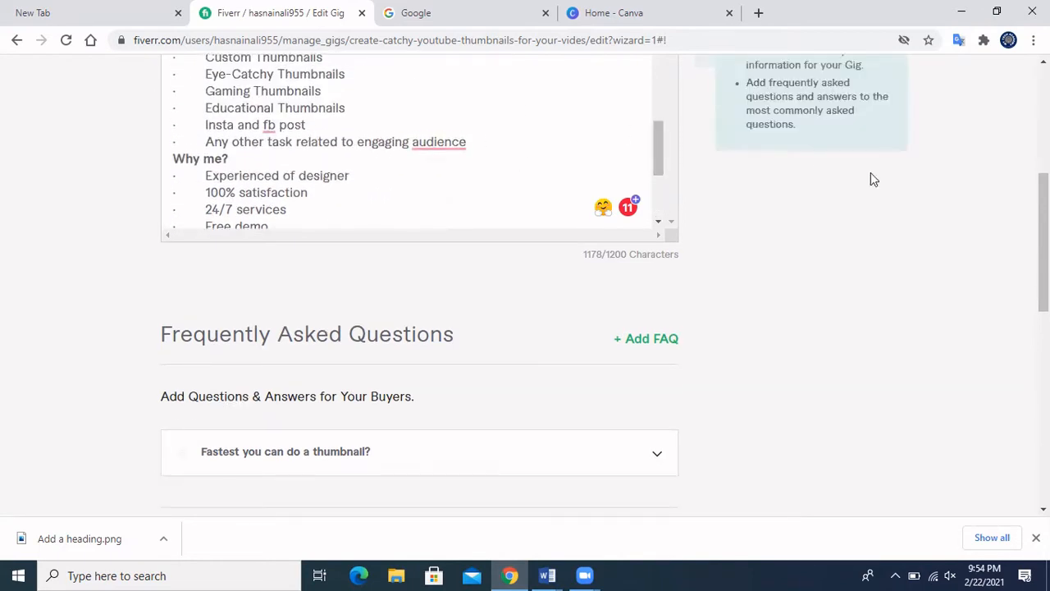
pyautogui.scroll(3, 782, 375)
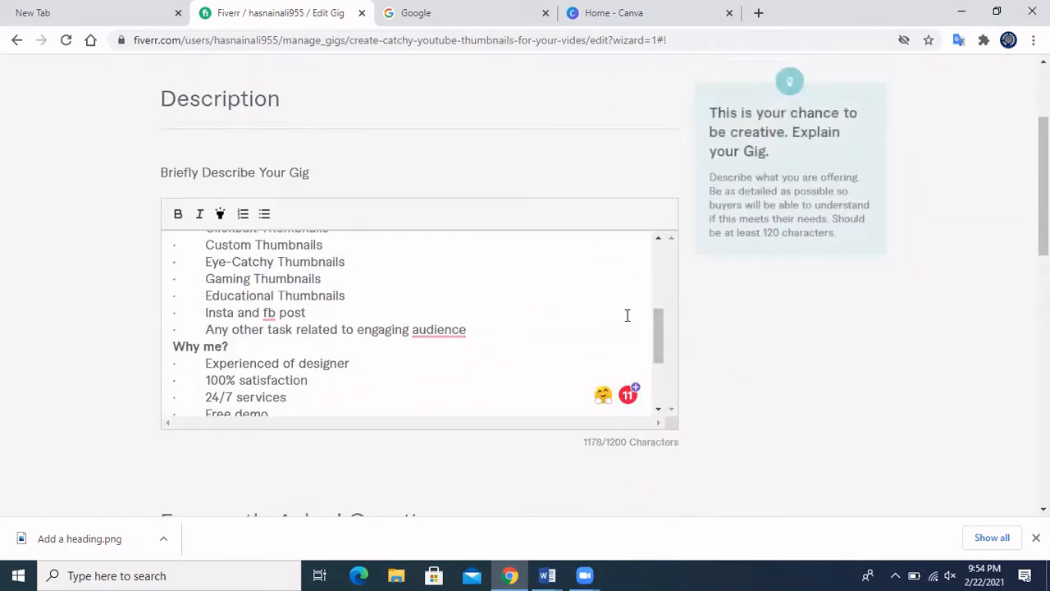
pyautogui.moveTo(655, 324); pyautogui.dragTo(664, 270)
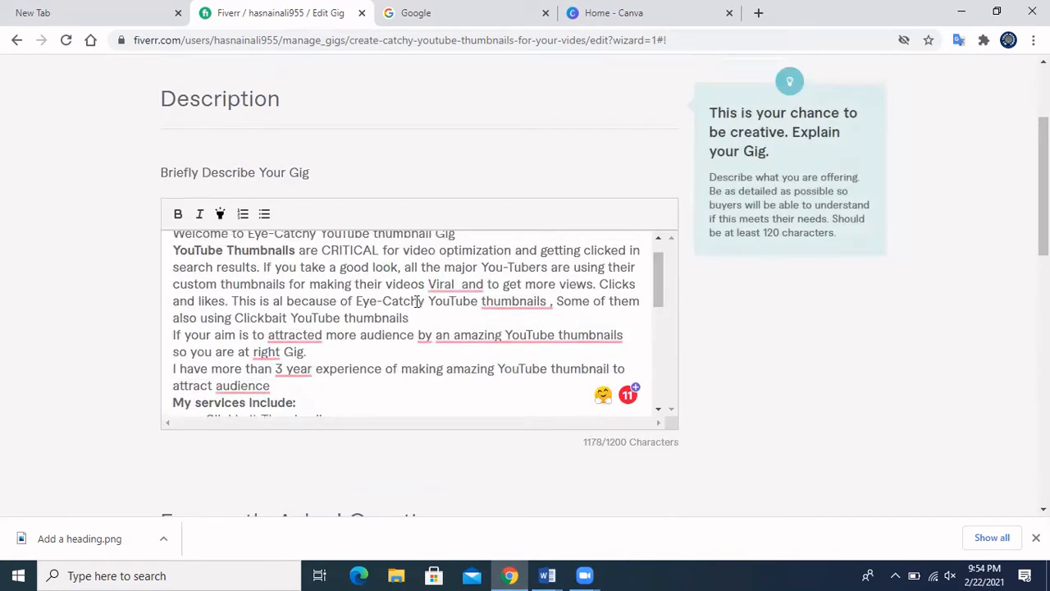
pyautogui.moveTo(456, 284)
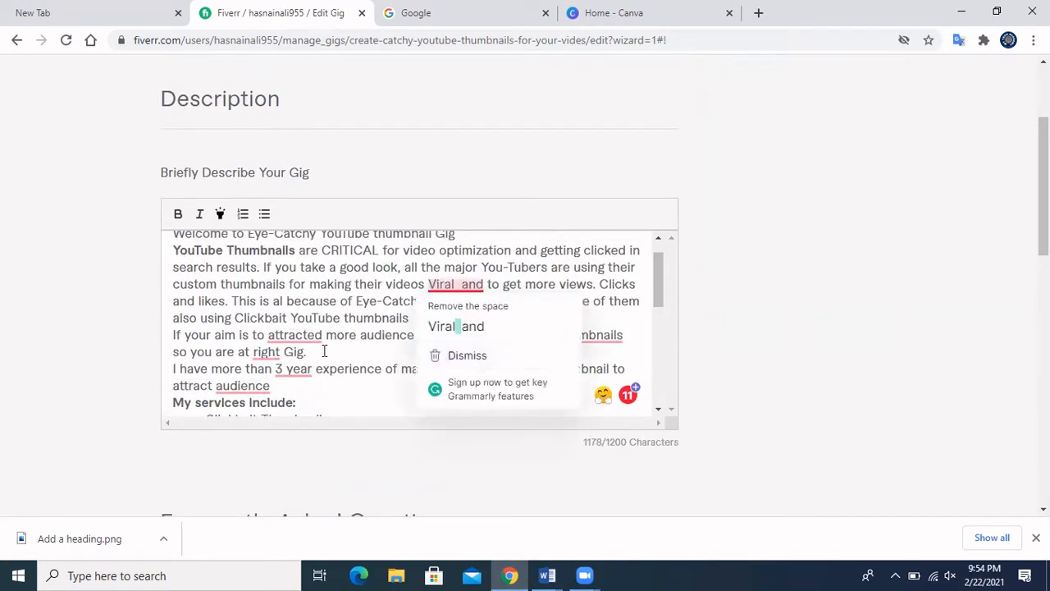
pyautogui.moveTo(658, 272); pyautogui.dragTo(656, 249)
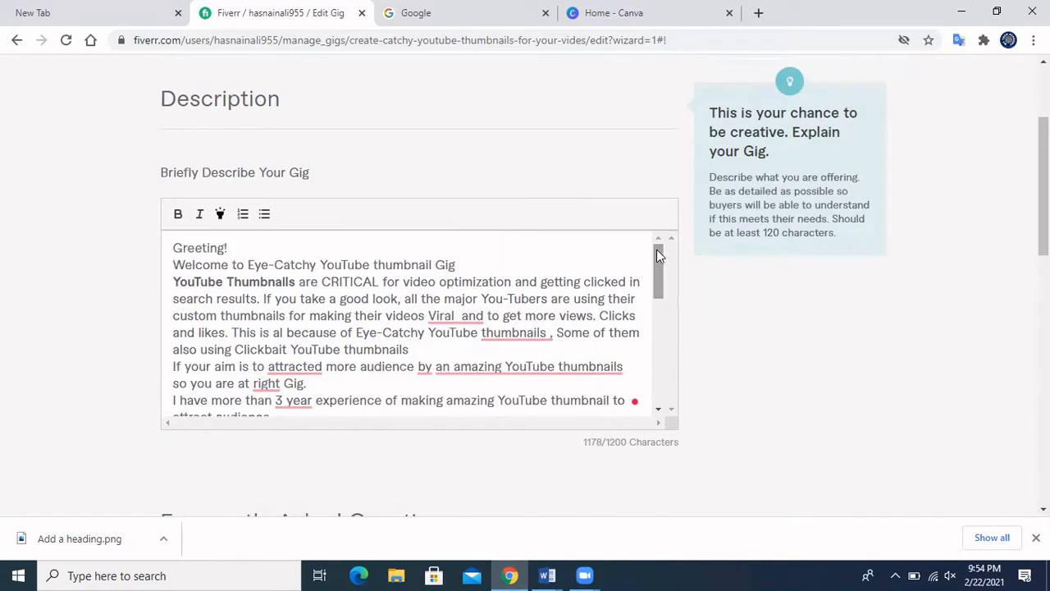
pyautogui.click(222, 282)
pyautogui.press('BackSpace')
pyautogui.press('BackSpace')
pyautogui.press('BackSpace')
pyautogui.press('BackSpace')
pyautogui.press('BackSpace')
pyautogui.press('BackSpace')
pyautogui.press('BackSpace')
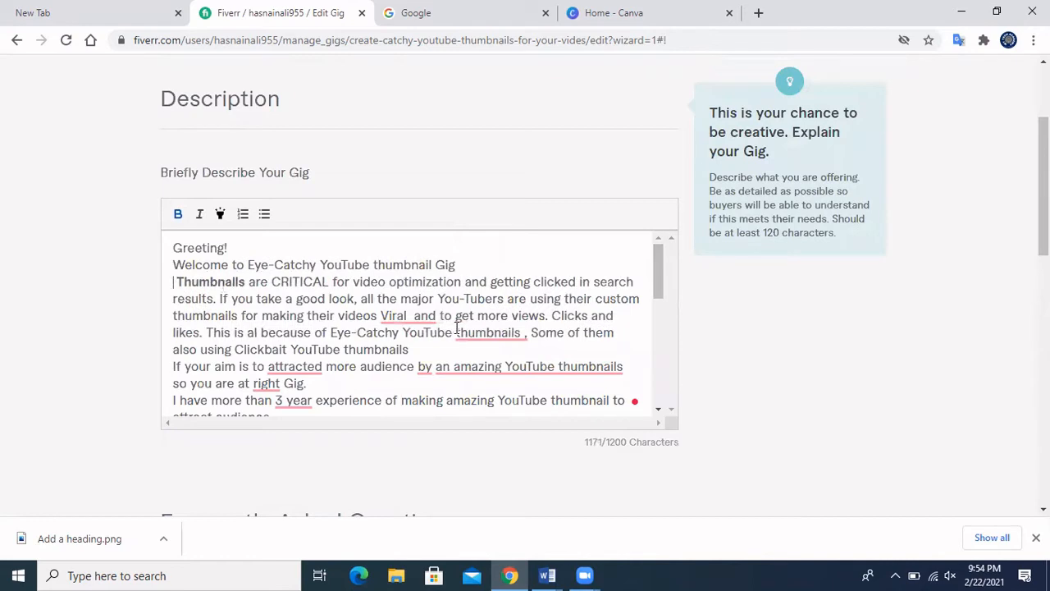
# Delete the word "YouTube" from "an amazing YouTube thumbnails" in the sentence beginning "If your aim is"
pyautogui.moveTo(659, 262); pyautogui.dragTo(662, 282)
pyautogui.scroll(-1, 662, 281)
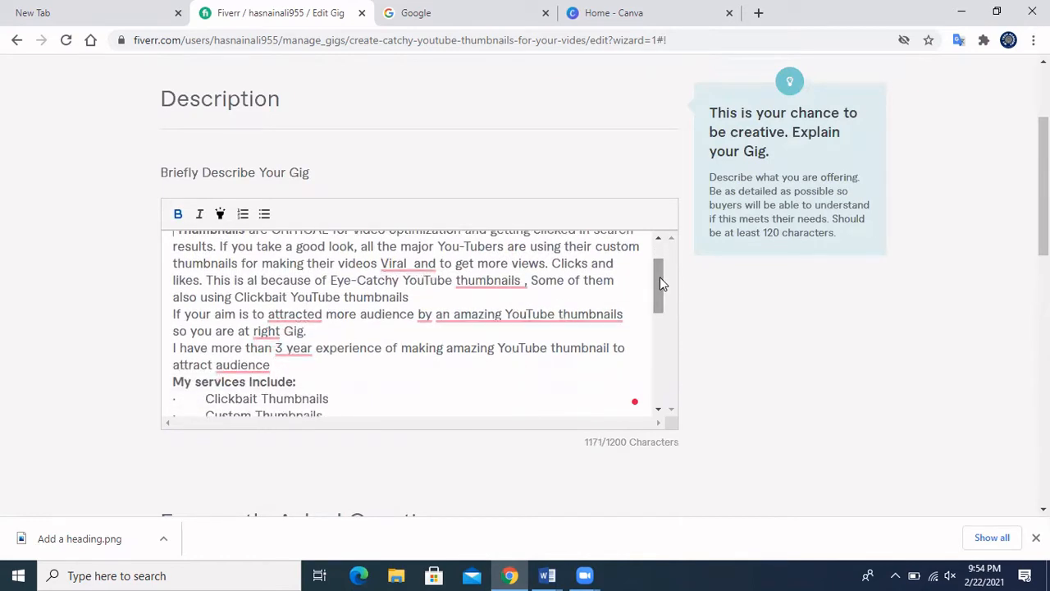
pyautogui.moveTo(556, 317)
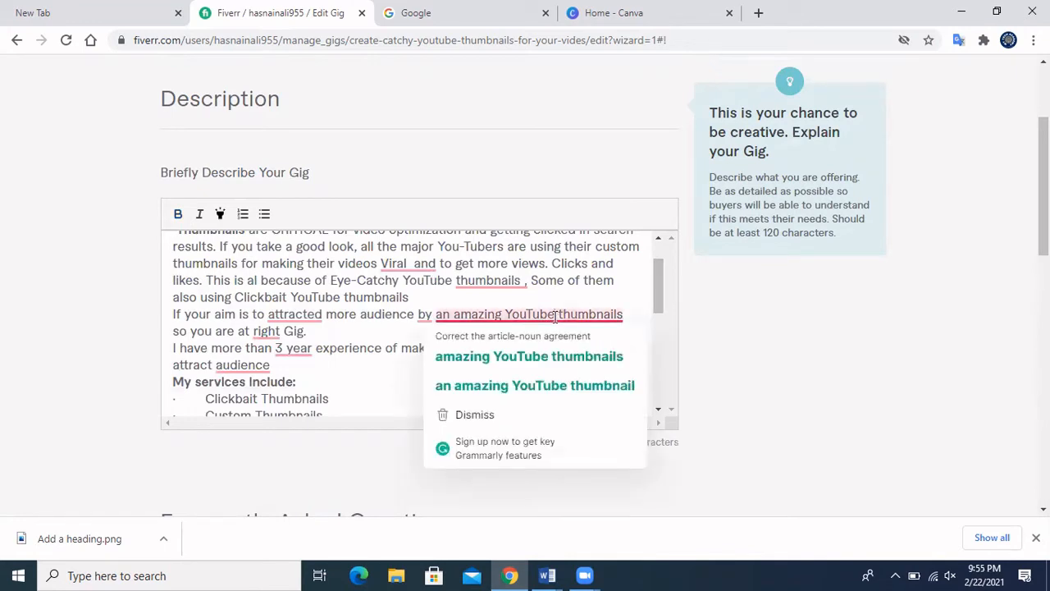
pyautogui.click(556, 316)
pyautogui.press('BackSpace')
pyautogui.press('BackSpace')
pyautogui.press('BackSpace')
pyautogui.press('BackSpace')
pyautogui.press('BackSpace')
pyautogui.press('BackSpace')
pyautogui.press('BackSpace')
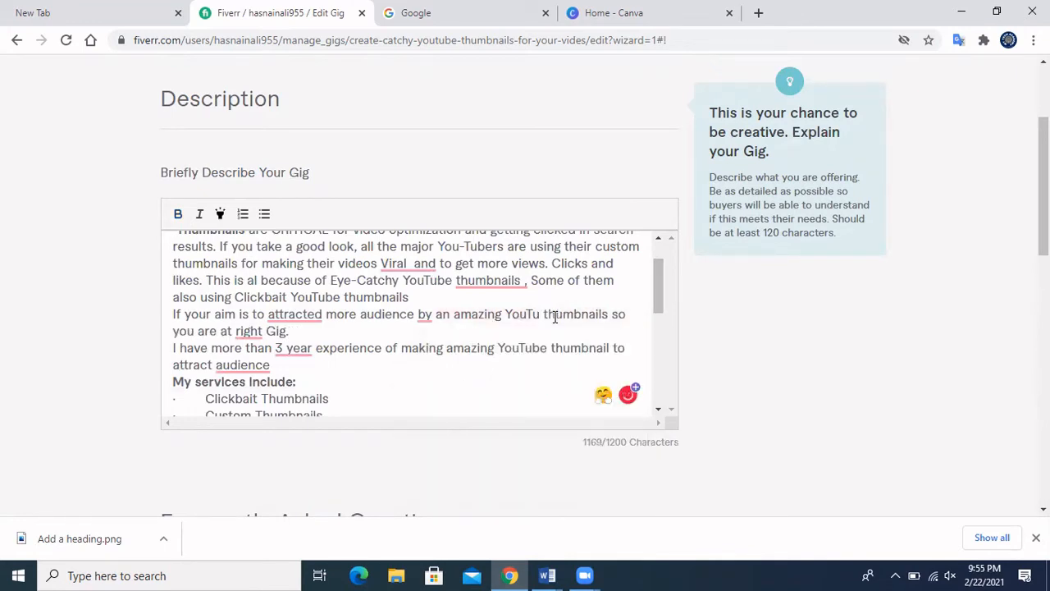
pyautogui.press('BackSpace')
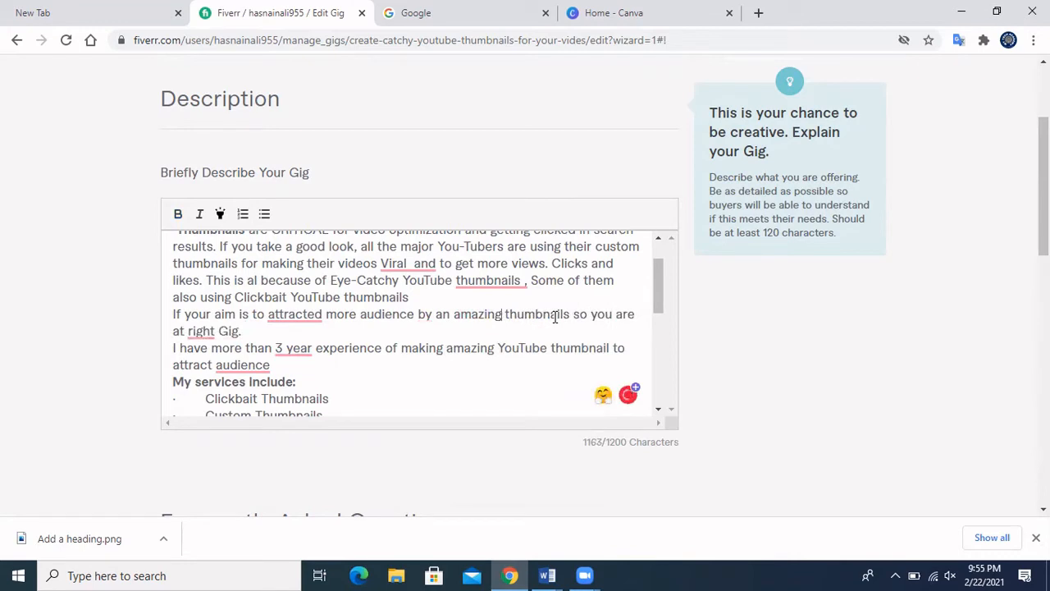
# Delete the word "YouTube" from "Eye-Catchy YouTube thumbnails" in the description's sentence beginning "This is al because of"
pyautogui.click(451, 280)
pyautogui.press('BackSpace')
pyautogui.press('BackSpace')
pyautogui.press('BackSpace')
pyautogui.press('BackSpace')
pyautogui.press('BackSpace')
pyautogui.press('BackSpace')
pyautogui.press('BackSpace')
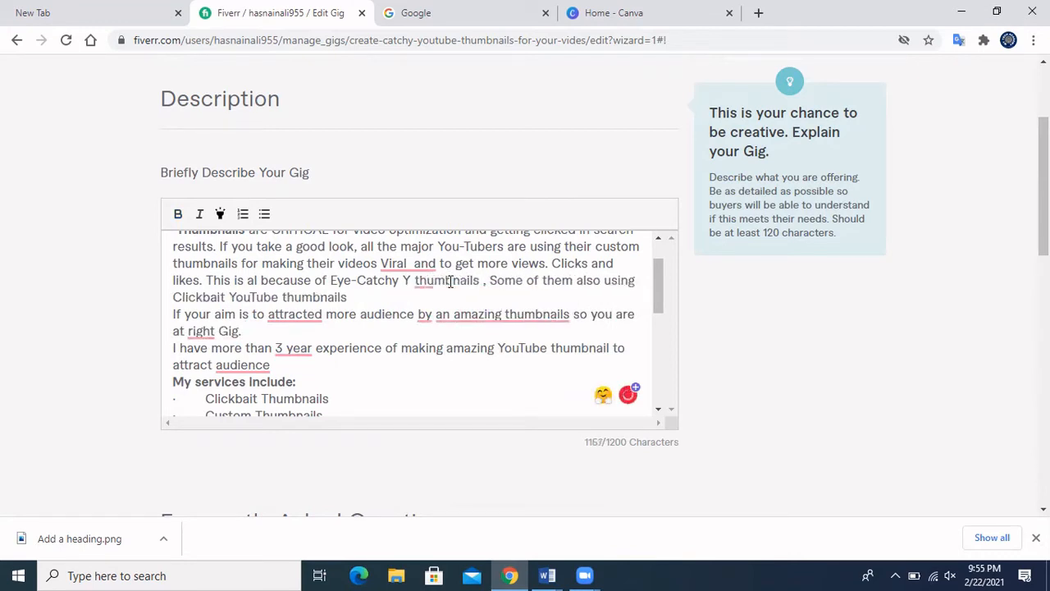
# Try again to save the description and FAQ section and continue to the next gig section
pyautogui.moveTo(660, 285); pyautogui.dragTo(741, 364)
pyautogui.scroll(-7, 1012, 343)
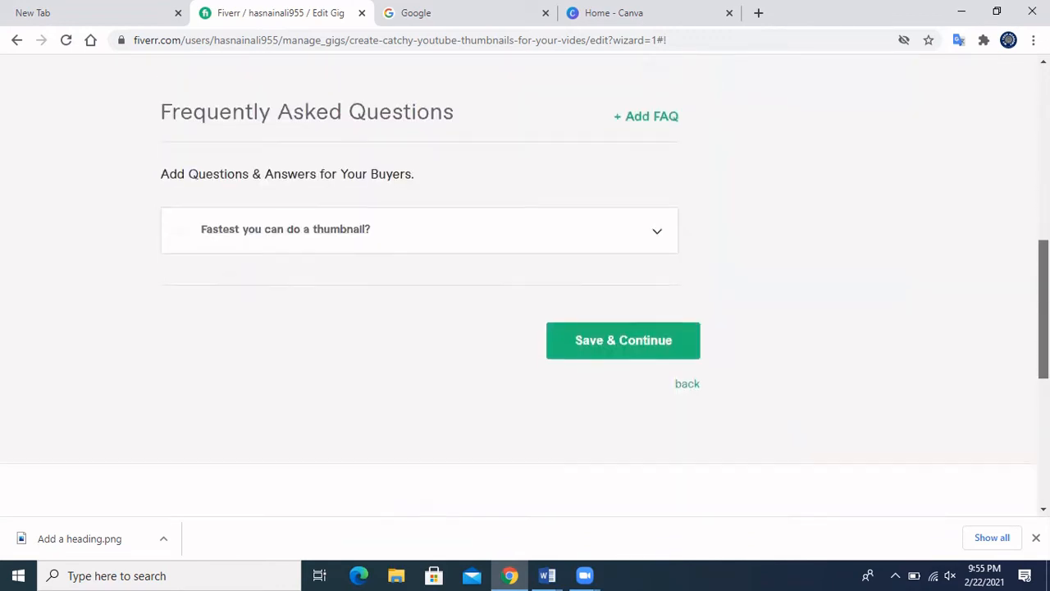
pyautogui.scroll(2, 1012, 343)
pyautogui.click(592, 285)
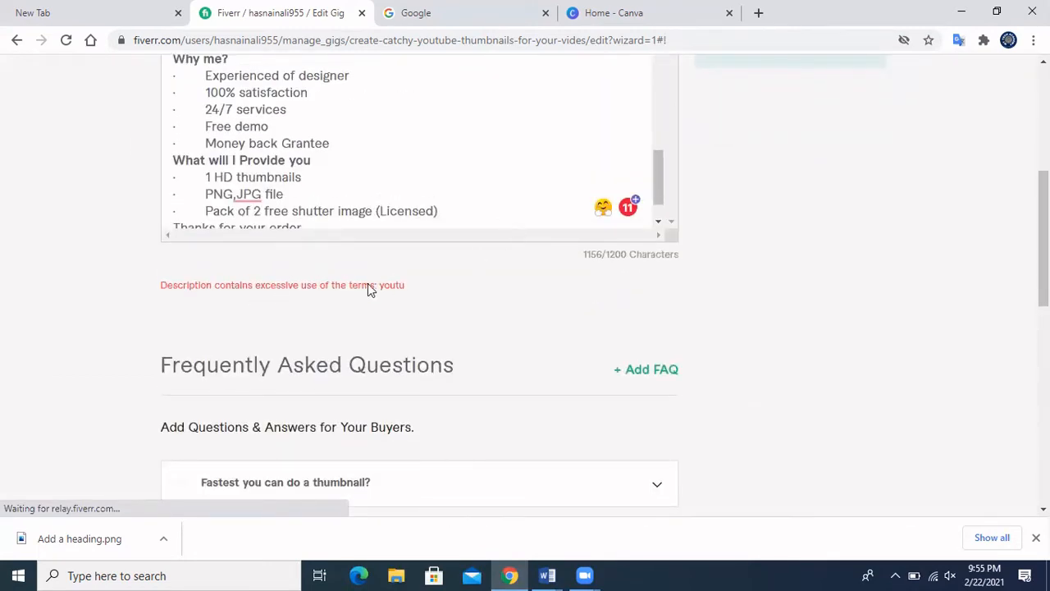
# Check the term flagged below the description and reread the opening paragraphs for remaining uses of it
pyautogui.moveTo(380, 287); pyautogui.dragTo(395, 287)
pyautogui.moveTo(658, 185); pyautogui.dragTo(676, 87)
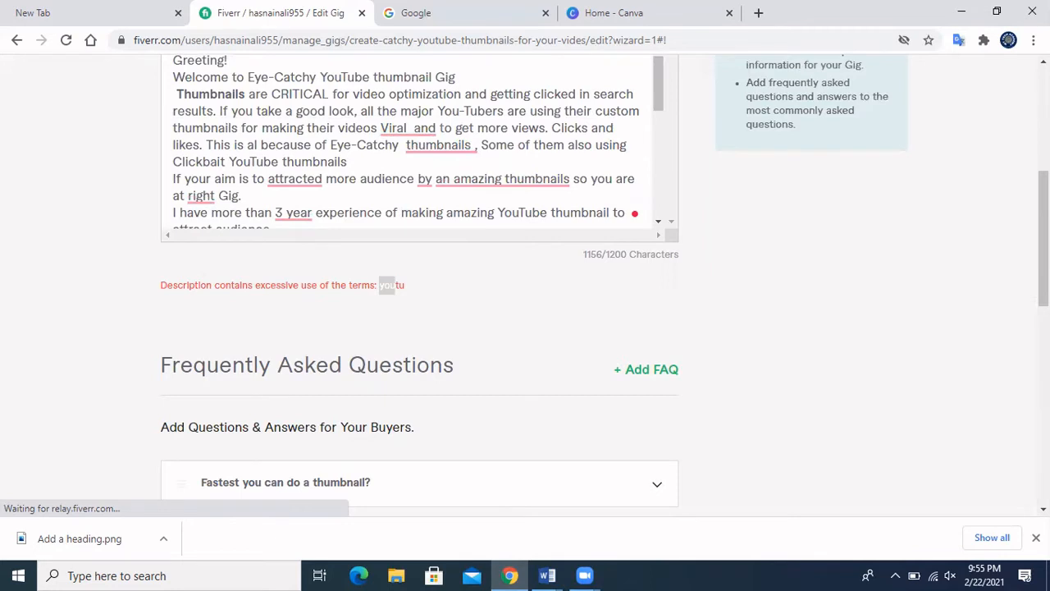
pyautogui.scroll(2, 1004, 246)
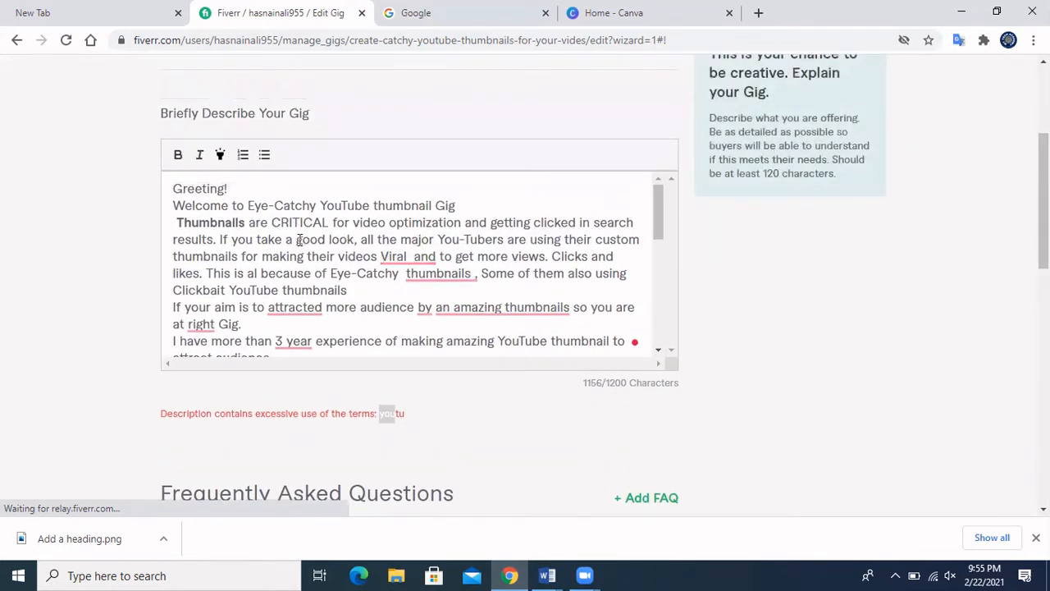
pyautogui.moveTo(382, 257)
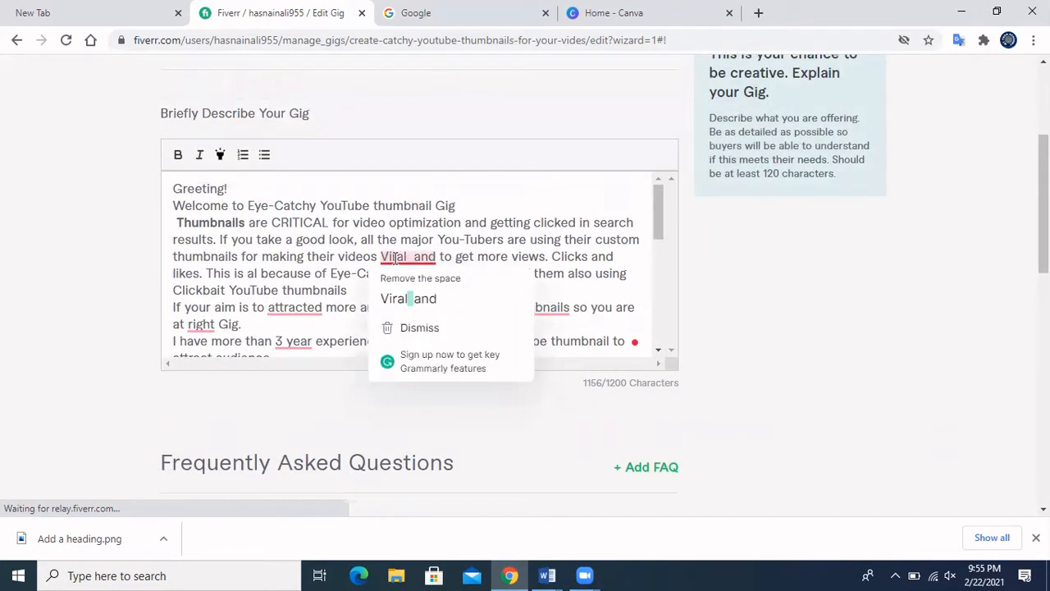
pyautogui.moveTo(381, 256); pyautogui.dragTo(428, 258)
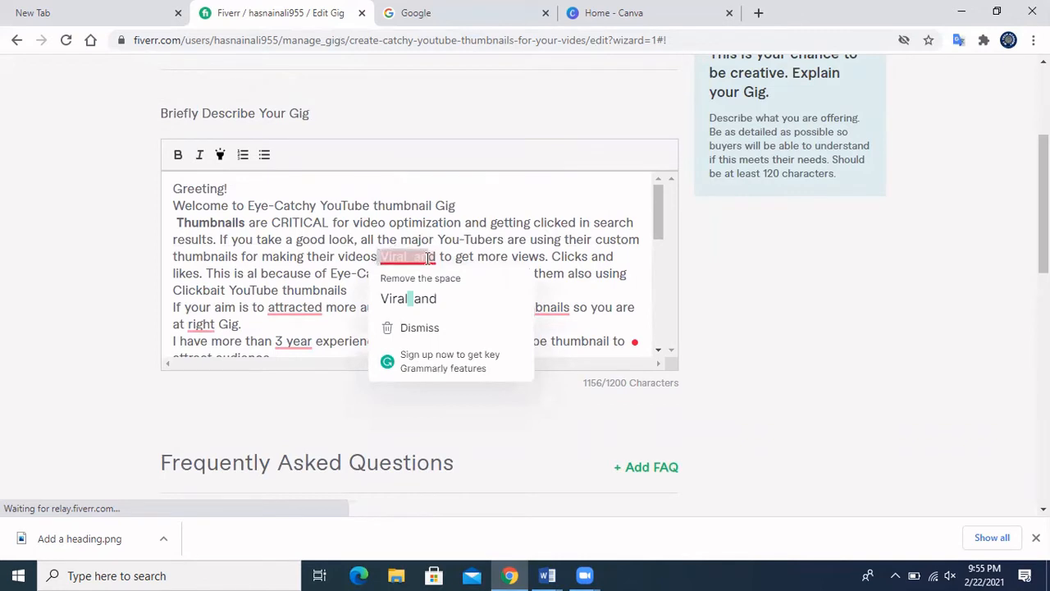
pyautogui.click(285, 298)
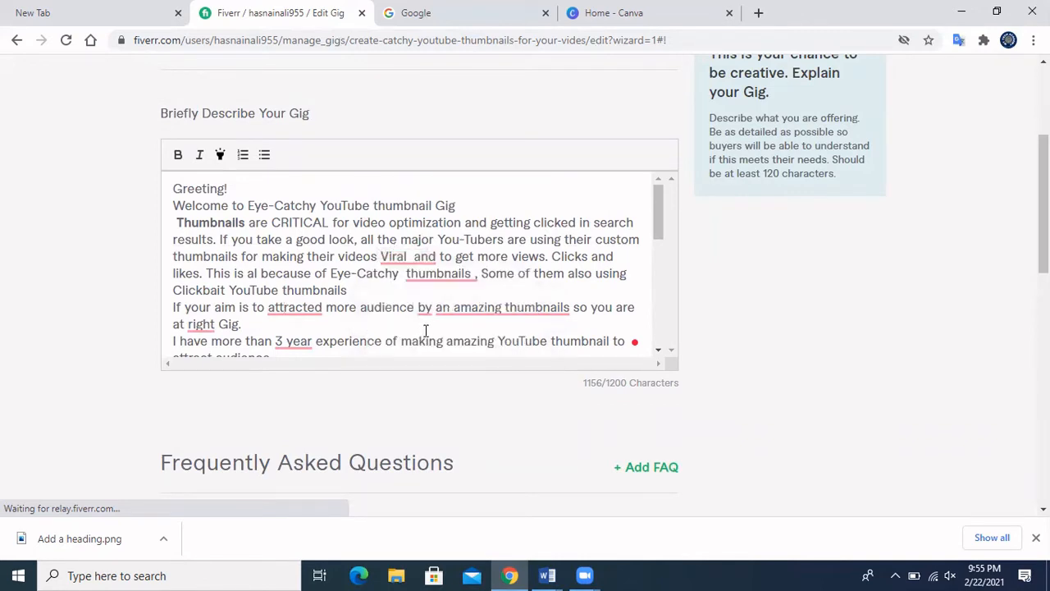
pyautogui.moveTo(456, 309)
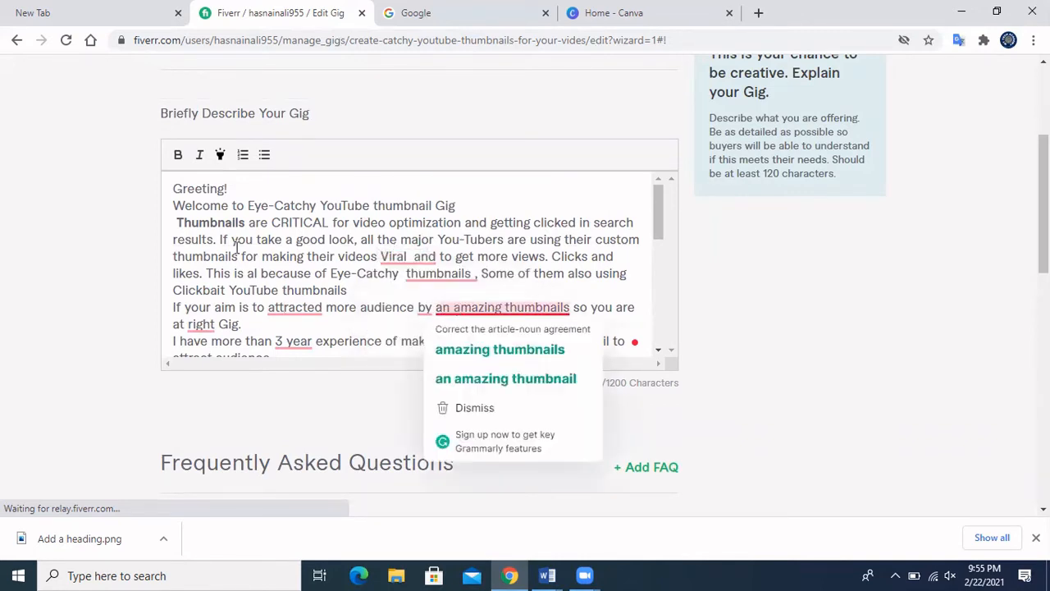
# Delete the word "YouTube" from the description's welcome line "Welcome to Eye-Catchy YouTube thumbnail Gig"
pyautogui.click(371, 206)
pyautogui.press('BackSpace')
pyautogui.press('BackSpace')
pyautogui.press('BackSpace')
pyautogui.press('BackSpace')
pyautogui.press('BackSpace')
pyautogui.press('BackSpace')
pyautogui.press('BackSpace')
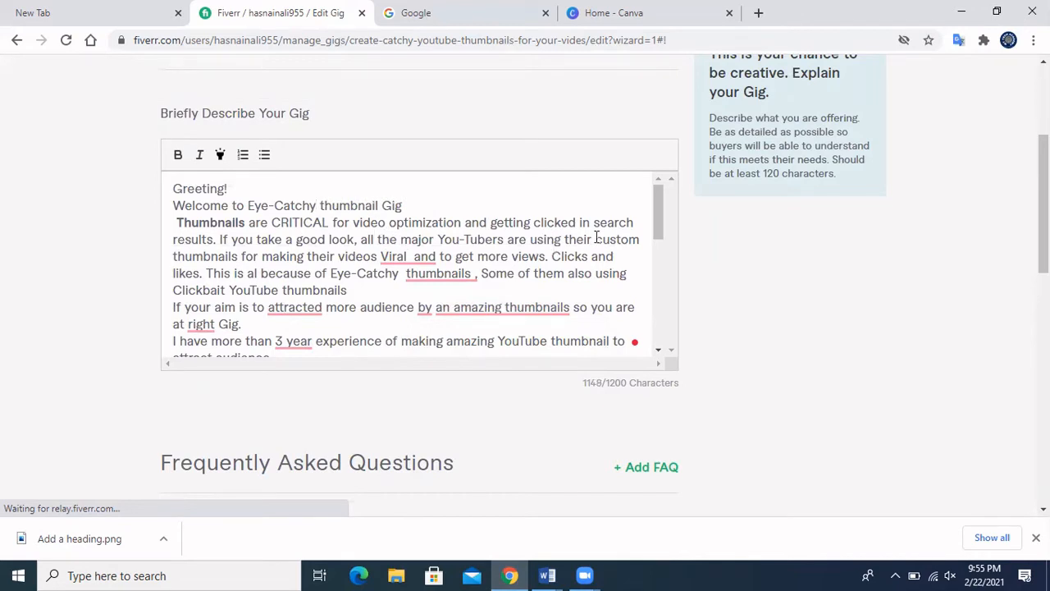
# Save the description and FAQ section and continue to the gig's Requirements section
pyautogui.moveTo(654, 212); pyautogui.dragTo(668, 339)
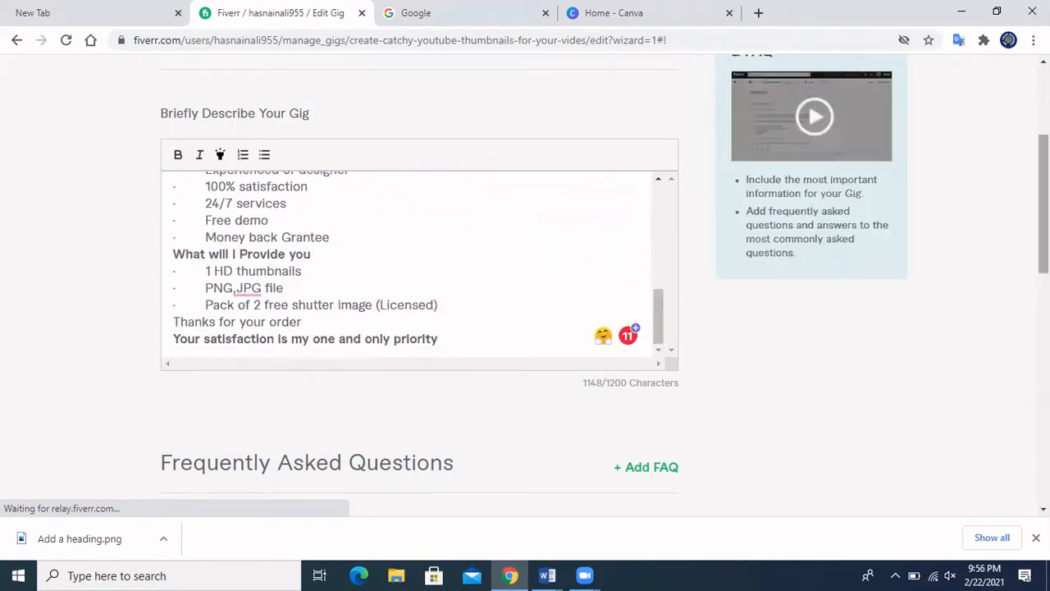
pyautogui.scroll(-5, 668, 339)
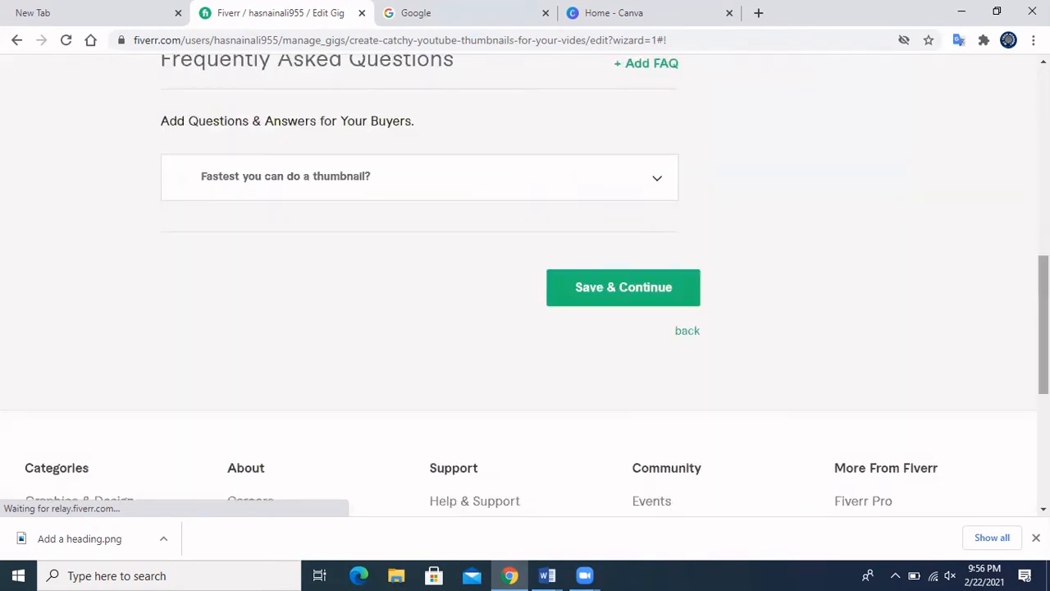
pyautogui.click(608, 287)
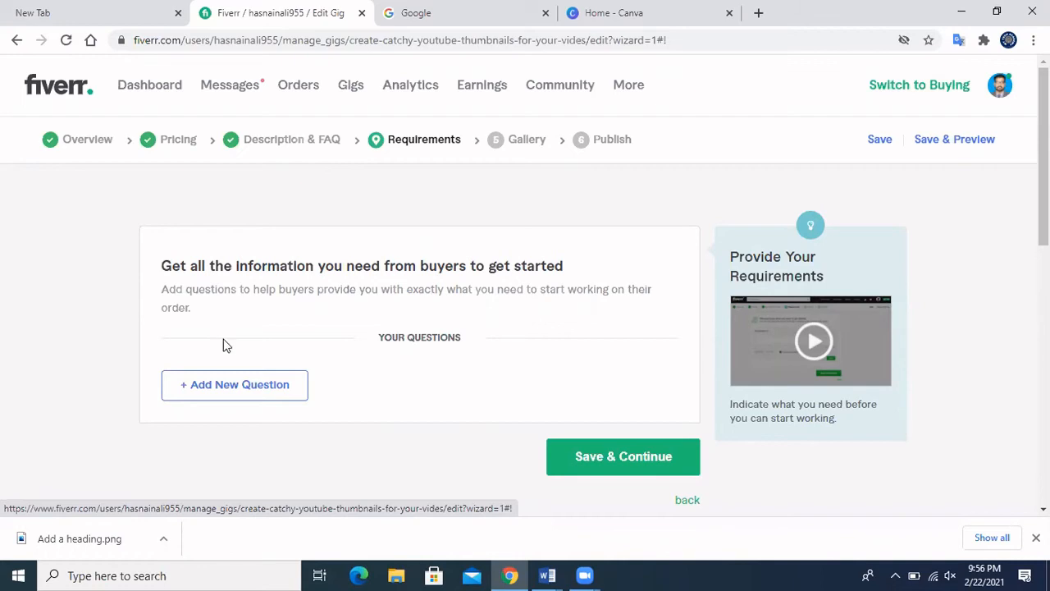
# Start a new buyer question in the gig's Requirements section
pyautogui.click(225, 398)
pyautogui.click(235, 423)
pyautogui.scroll(-2, 222, 270)
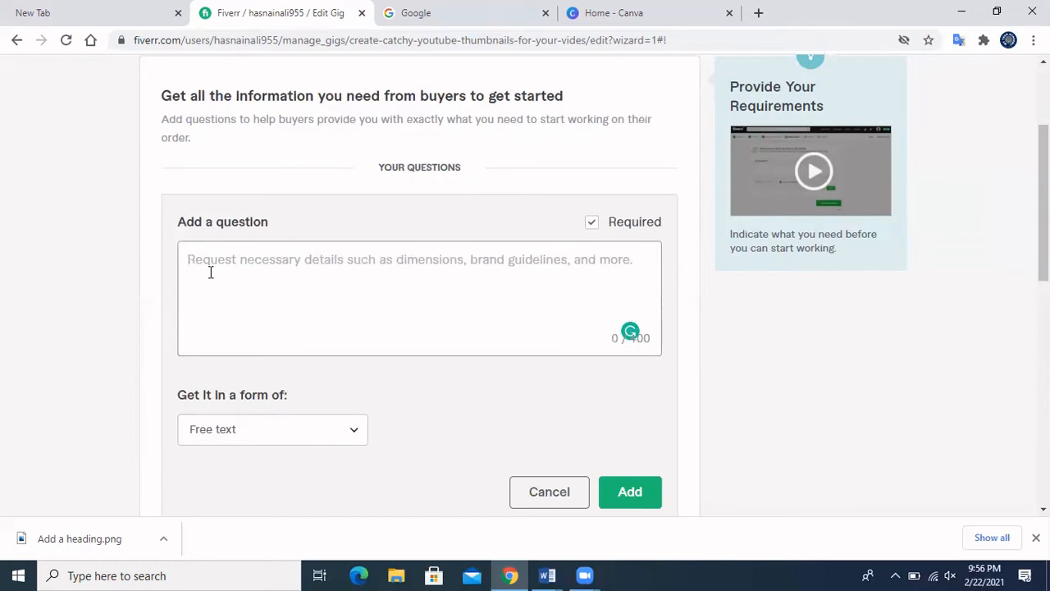
# Switch to the Gig research document in Word and copy the paragraph under "What do you need to get started?"
pyautogui.click(548, 575)
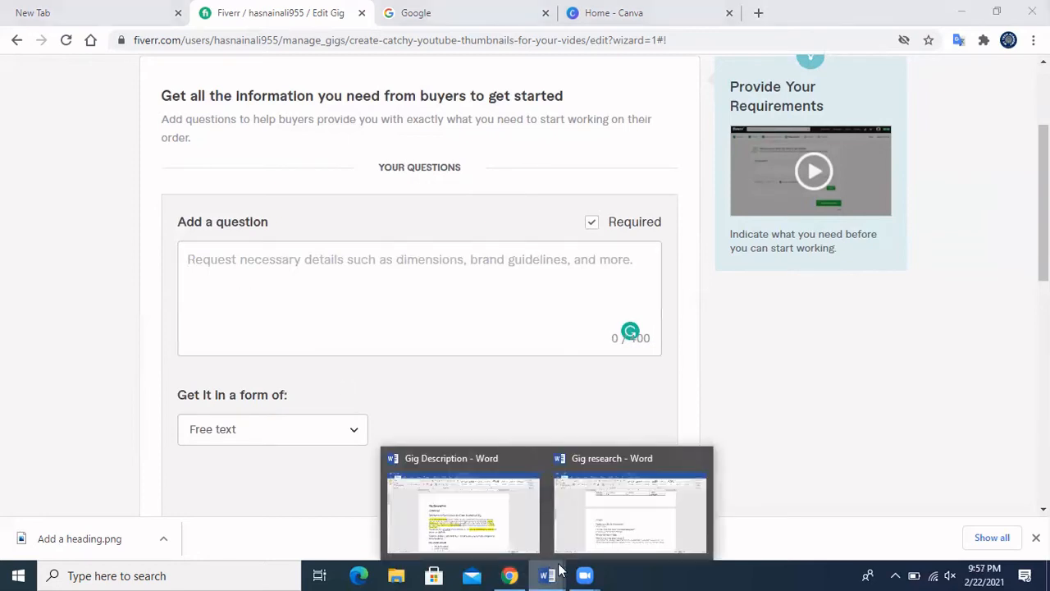
pyautogui.click(600, 532)
pyautogui.moveTo(1043, 440); pyautogui.dragTo(1043, 456)
pyautogui.click(255, 297)
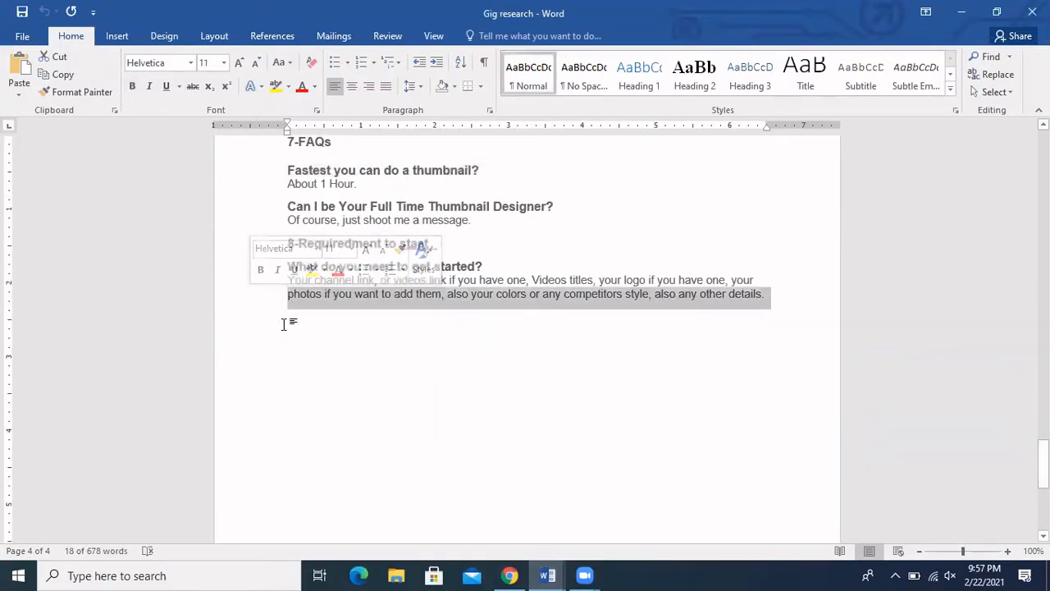
pyautogui.click(287, 292)
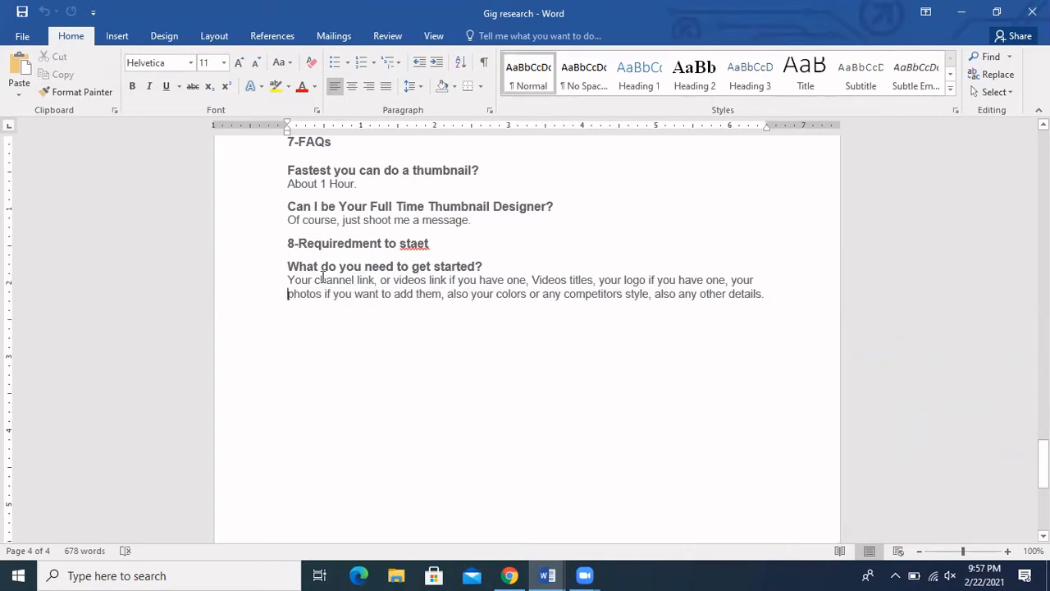
pyautogui.moveTo(288, 280); pyautogui.dragTo(771, 307)
pyautogui.hotkey('ctrl', 'c')
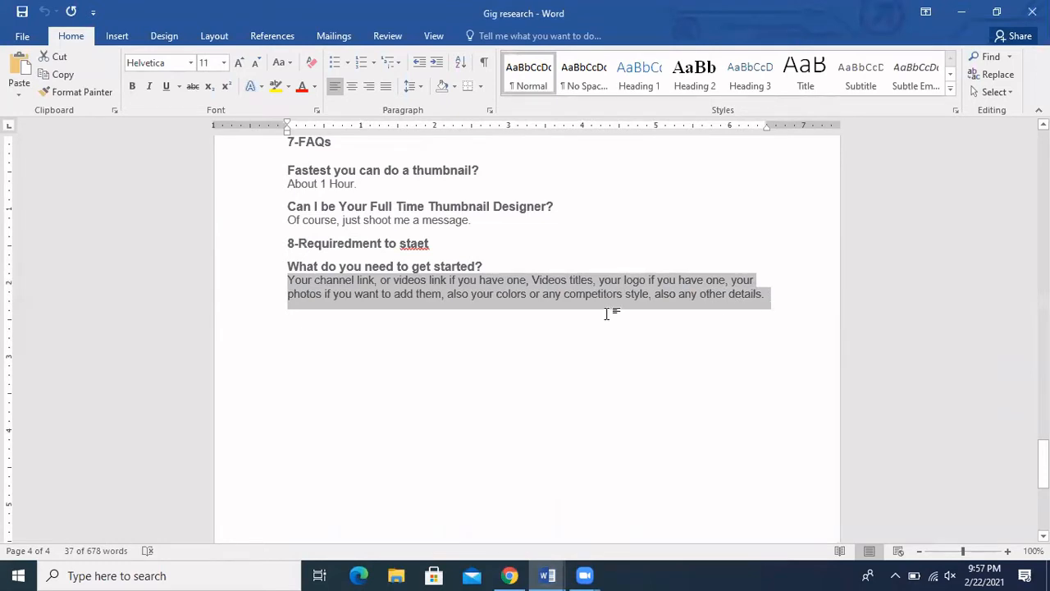
# Back in Chrome, add the copied paragraph as a required free-text question, and save to continue to the Gallery section
pyautogui.click(510, 575)
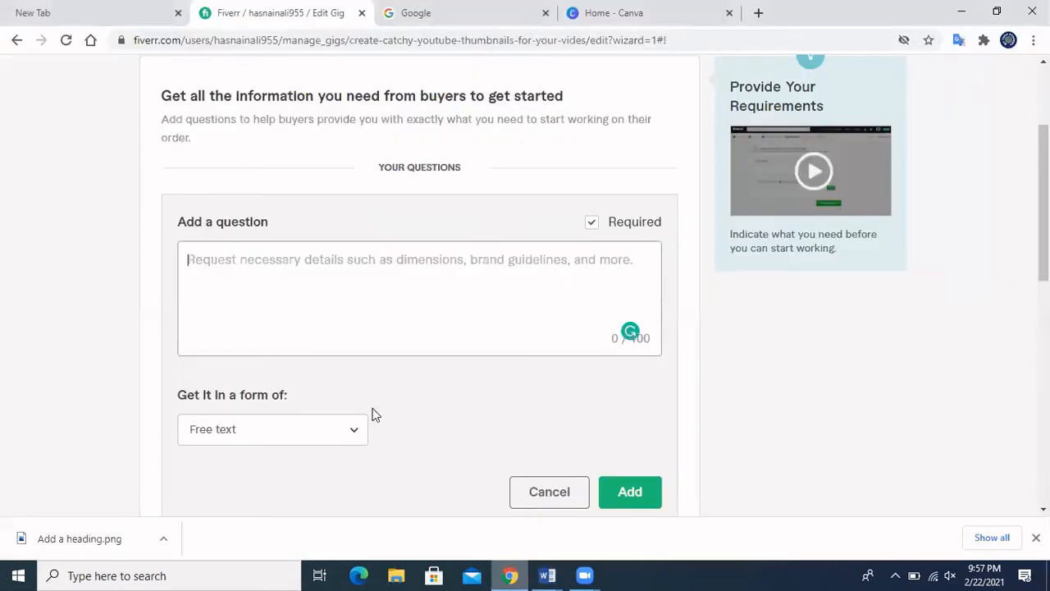
pyautogui.click(188, 257)
pyautogui.hotkey('ctrl', 'v')
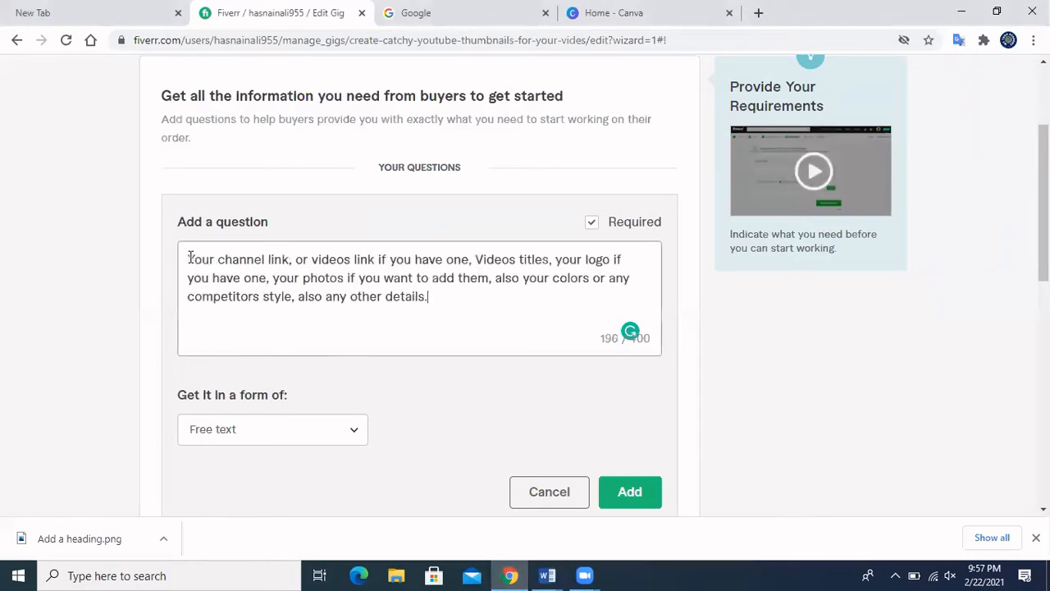
pyautogui.click(631, 493)
pyautogui.click(611, 403)
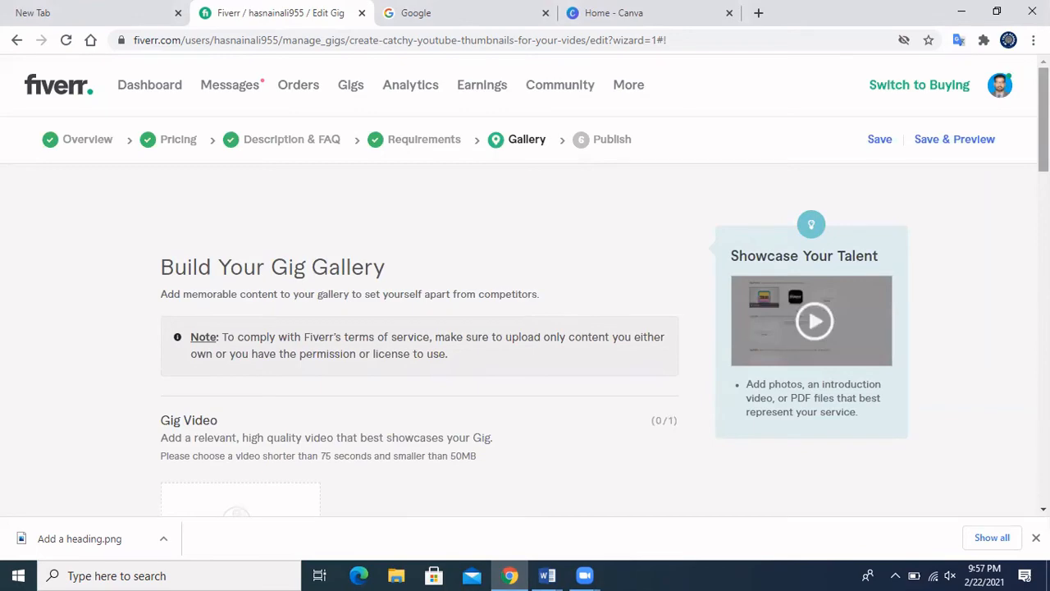
# Upload the "Add a heading" PNG from the Desktop as the first gig photo
pyautogui.scroll(-4, 526, 328)
pyautogui.scroll(4, 525, 285)
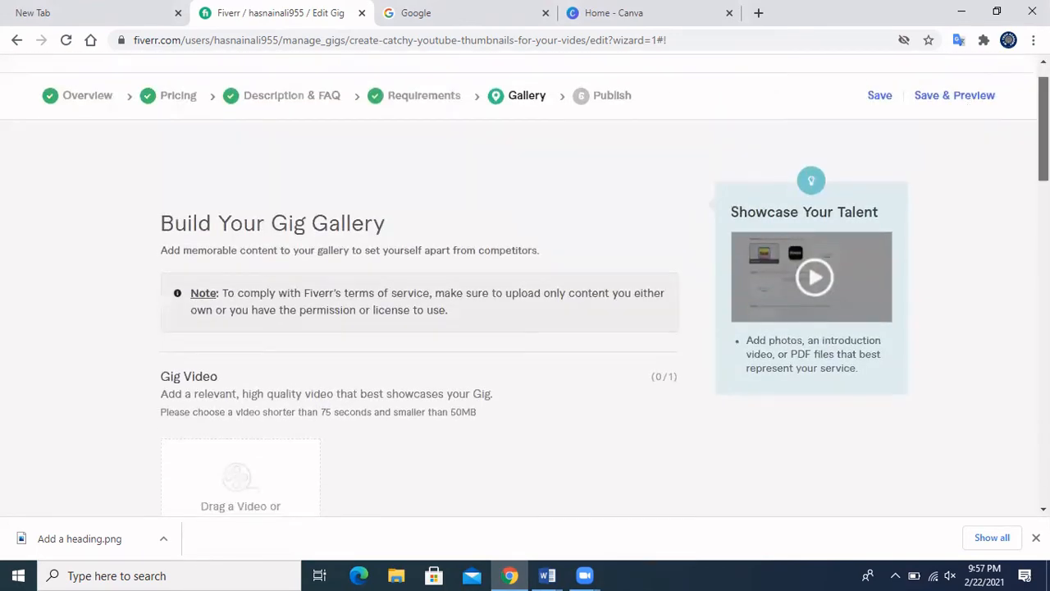
pyautogui.scroll(-3, 525, 329)
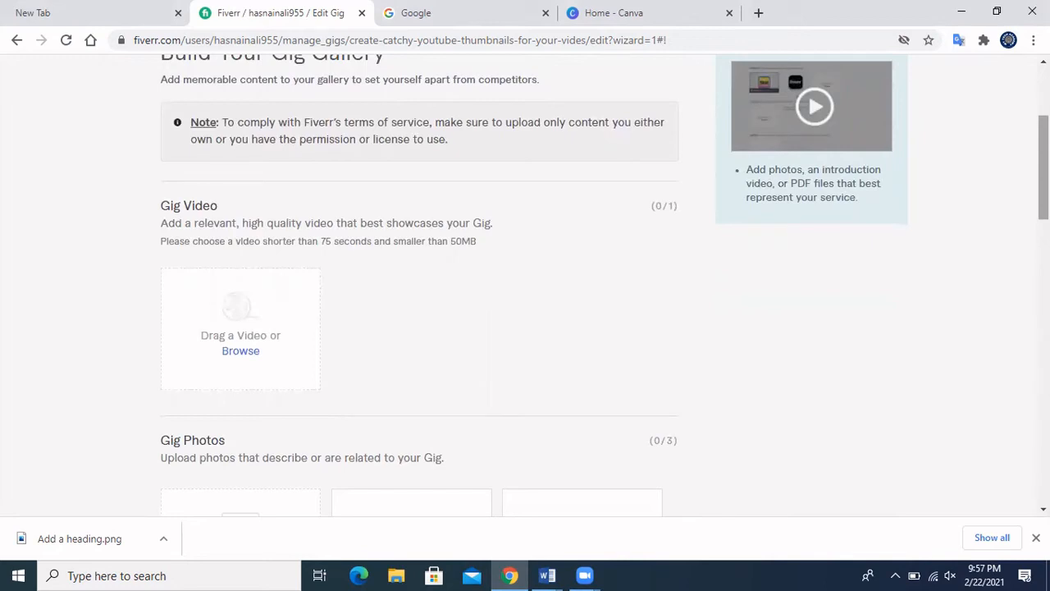
pyautogui.moveTo(230, 363)
pyautogui.scroll(-3, 574, 287)
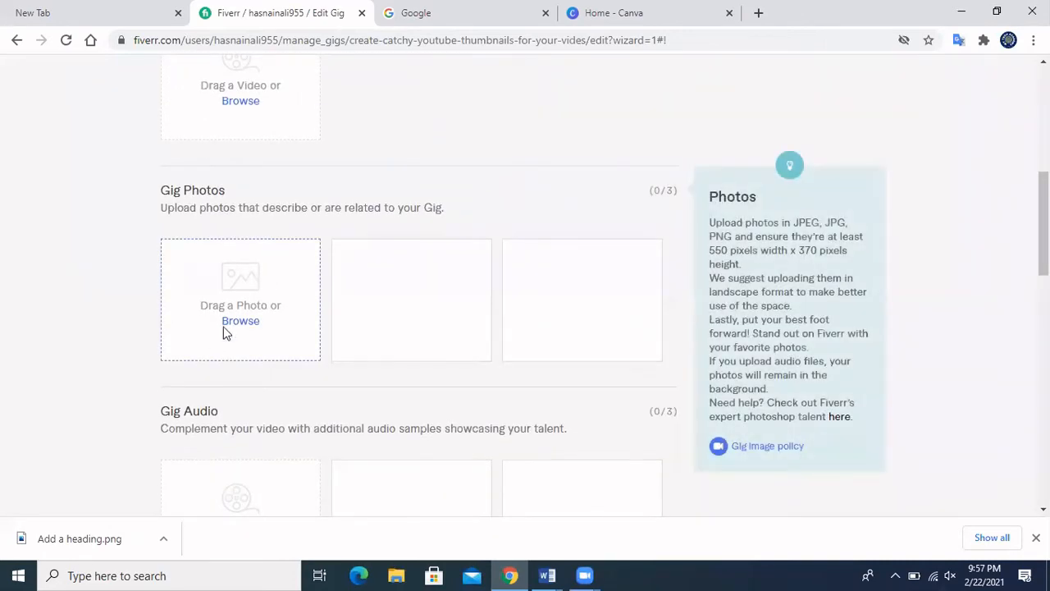
pyautogui.click(233, 323)
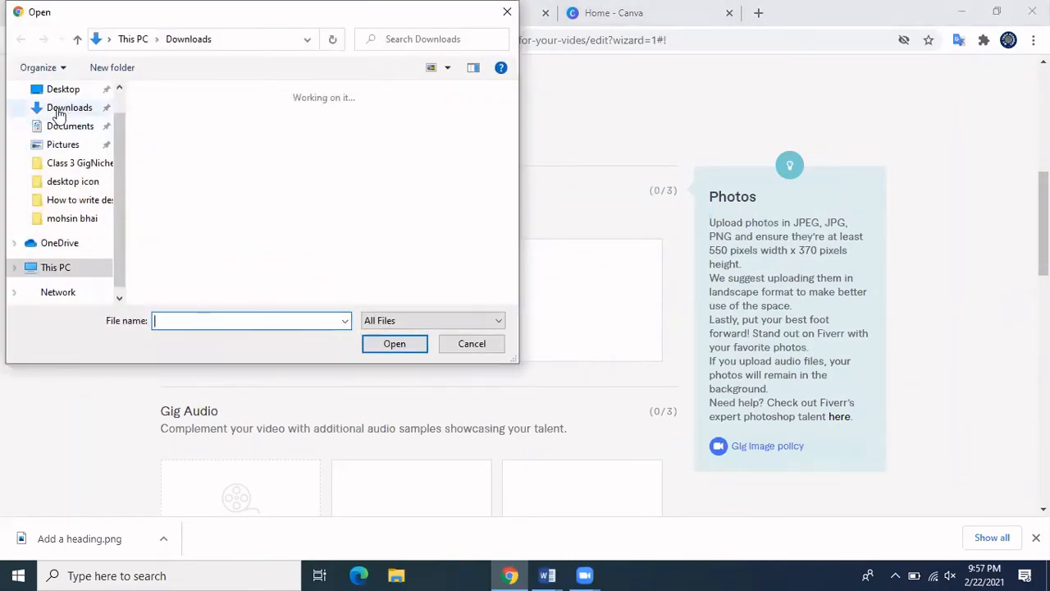
pyautogui.click(63, 89)
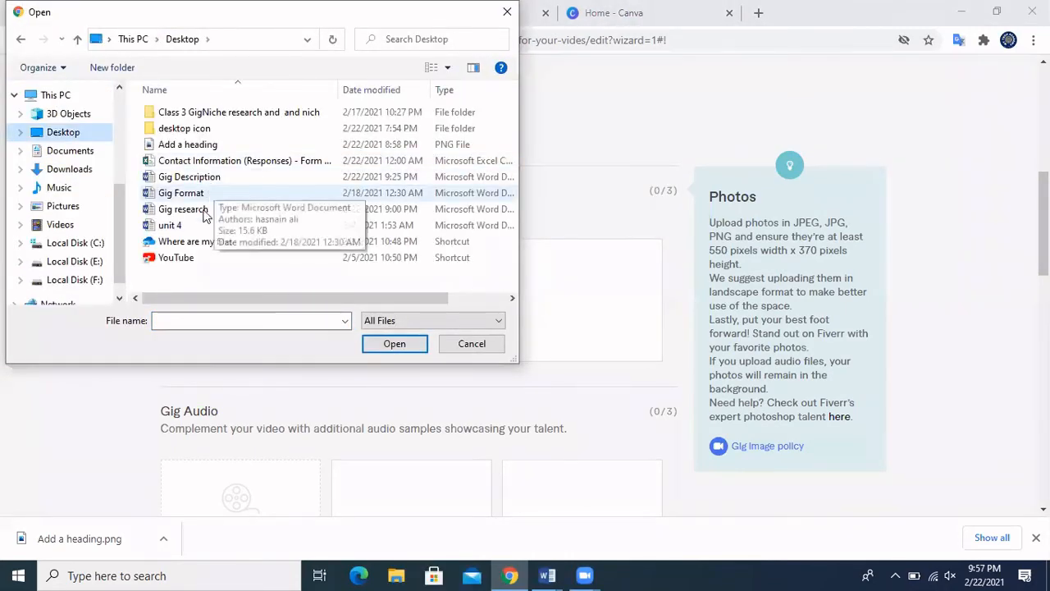
pyautogui.click(182, 146)
pyautogui.click(385, 346)
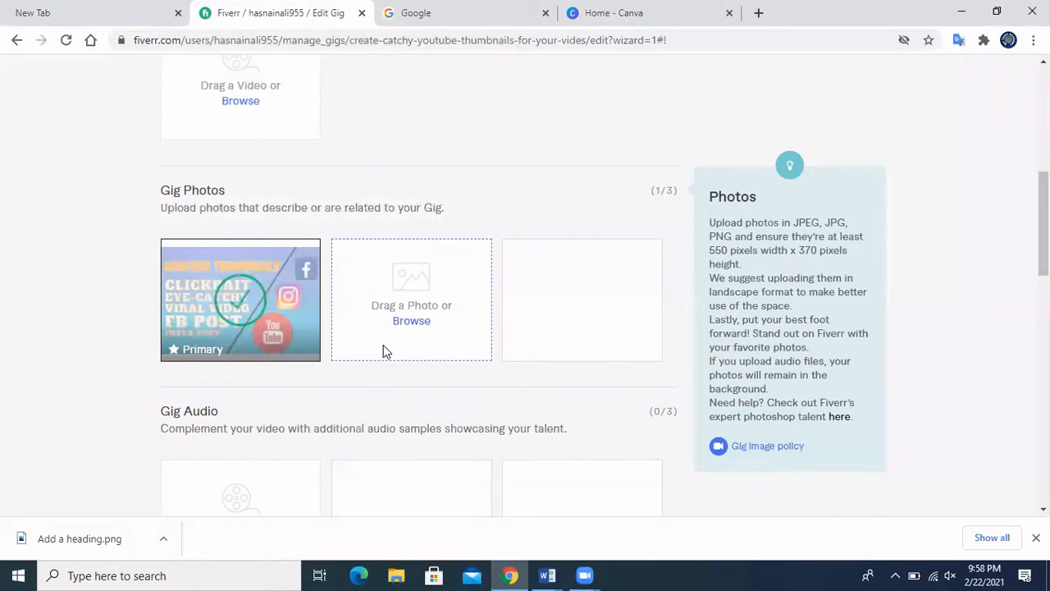
pyautogui.moveTo(211, 302)
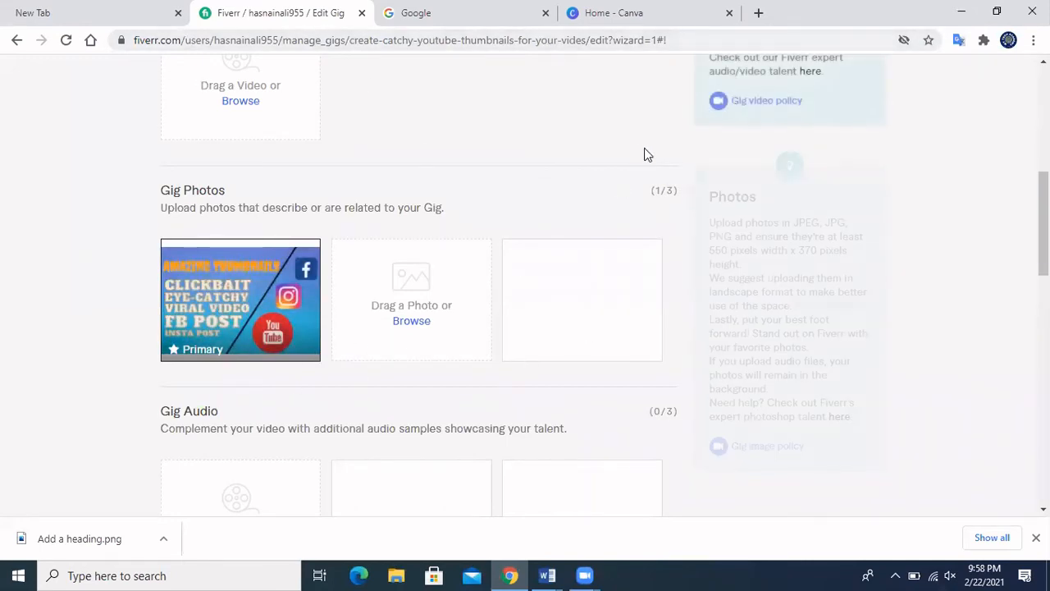
# Search Google for "fiverr gig image size" in a smaller Chrome window and highlight the photo's pixel dimensions in the answer
pyautogui.click(993, 18)
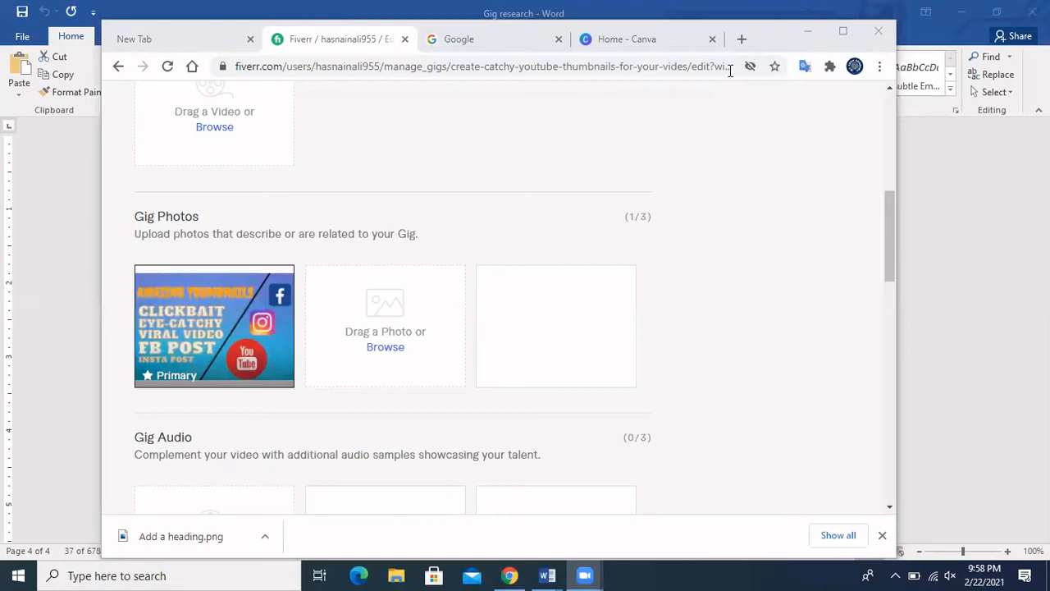
pyautogui.moveTo(760, 48); pyautogui.dragTo(755, 126)
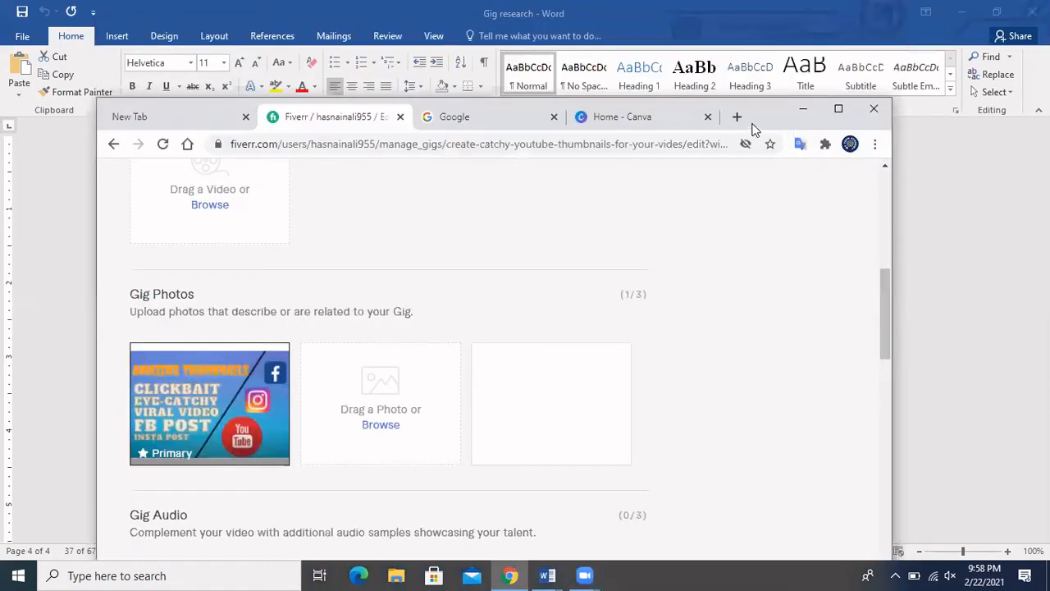
pyautogui.click(498, 117)
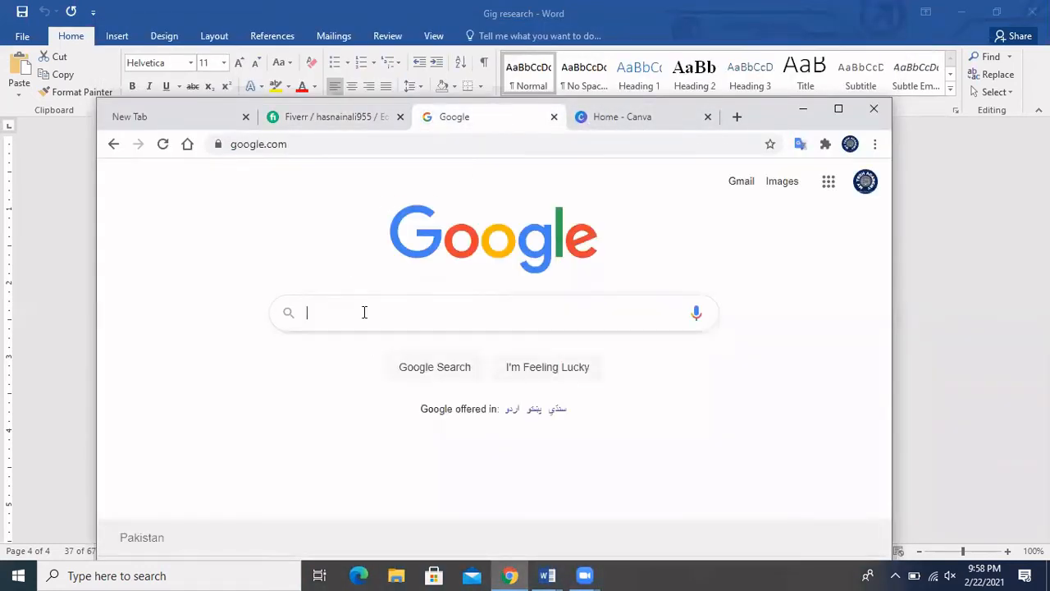
pyautogui.click(364, 312)
pyautogui.write('fiverr')
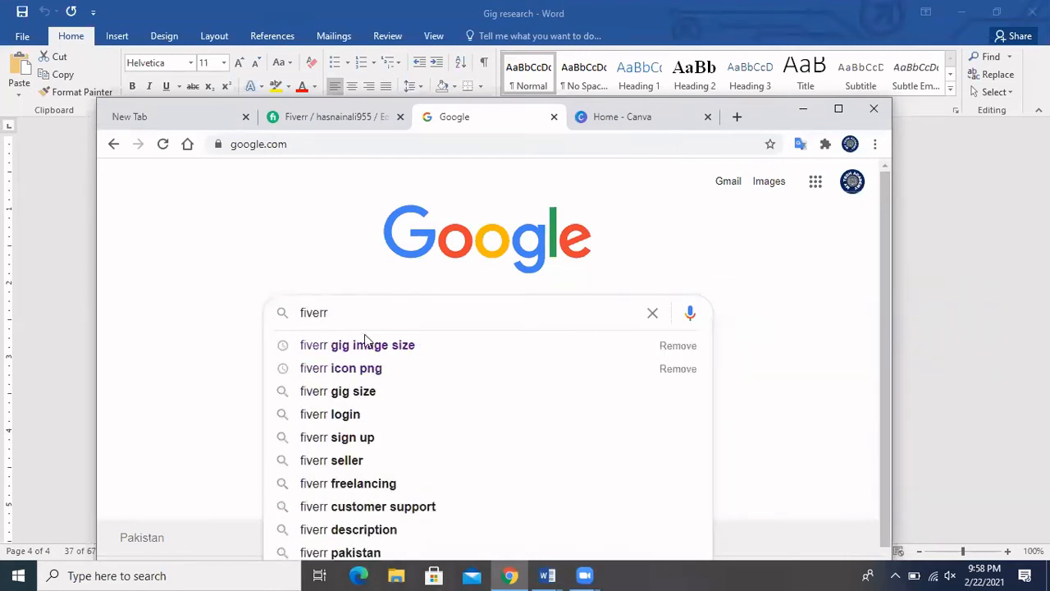
pyautogui.click(368, 349)
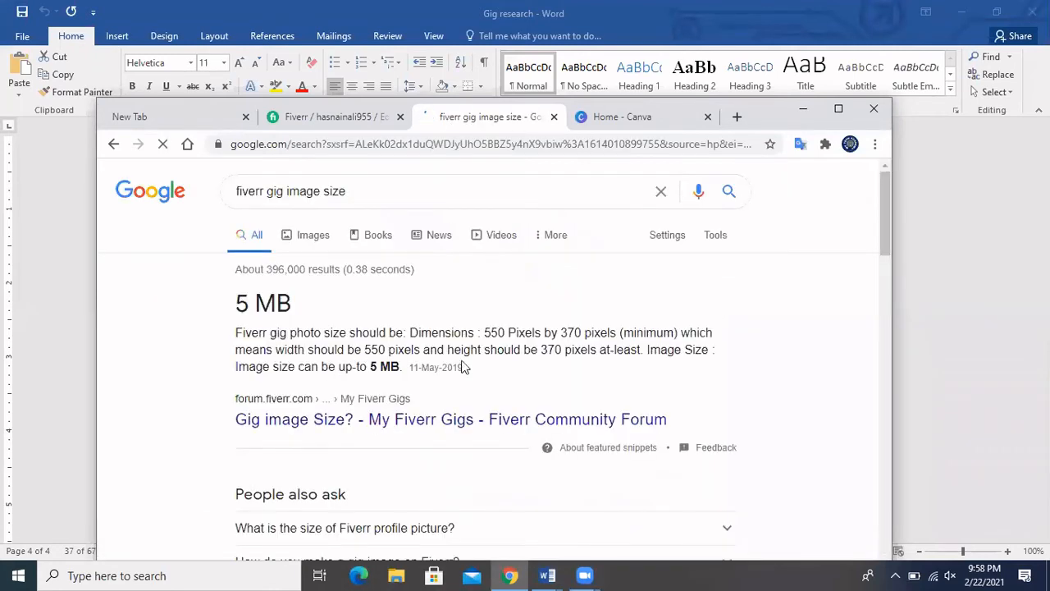
pyautogui.moveTo(484, 332); pyautogui.dragTo(618, 335)
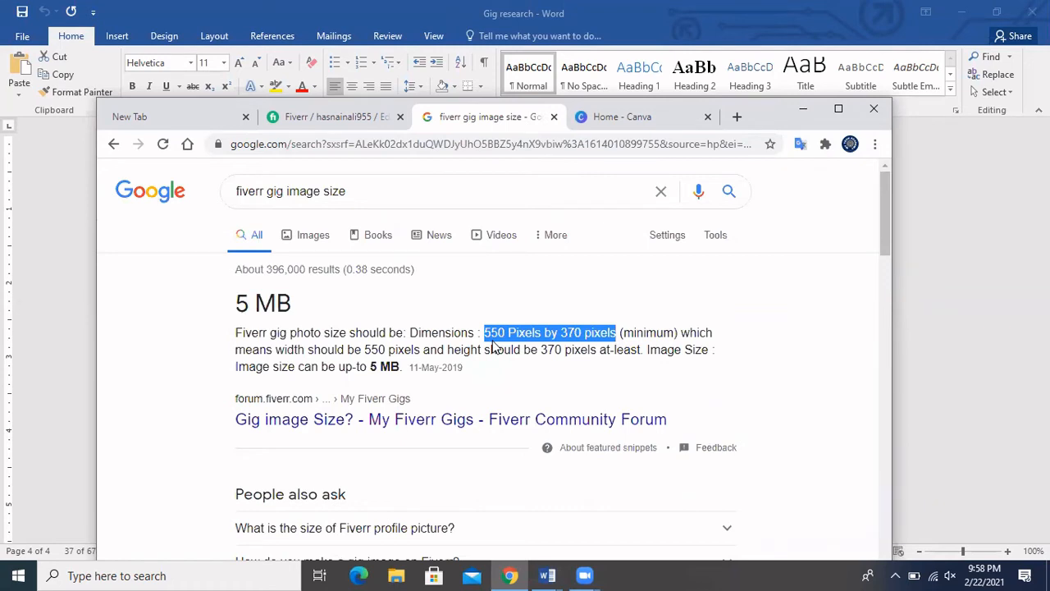
pyautogui.click(486, 335)
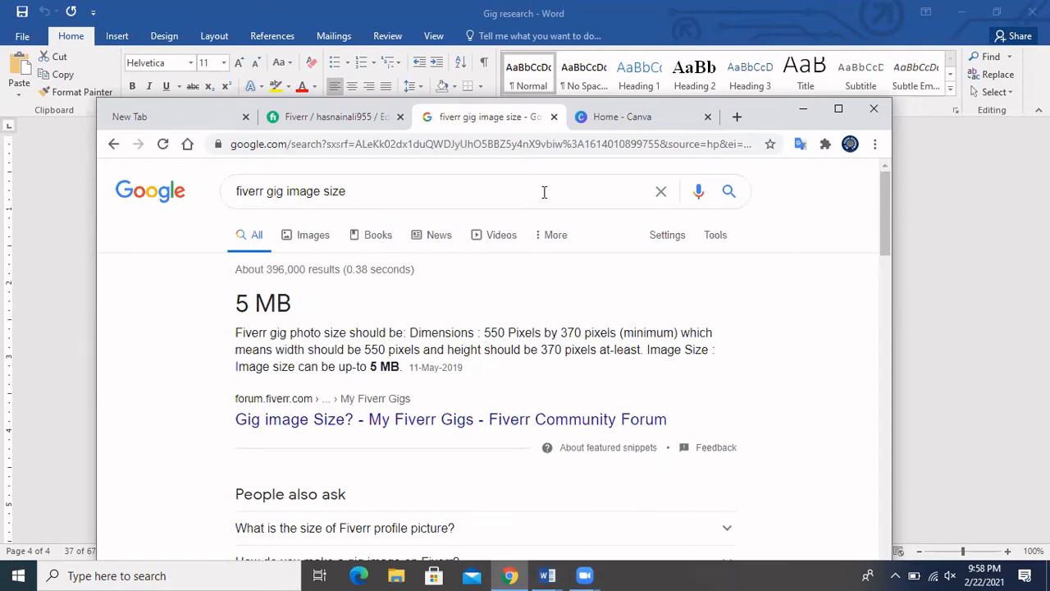
# Return to the Fiverr gig's Gallery section in a maximized Chrome window and review the Gig Photos area
pyautogui.click(603, 120)
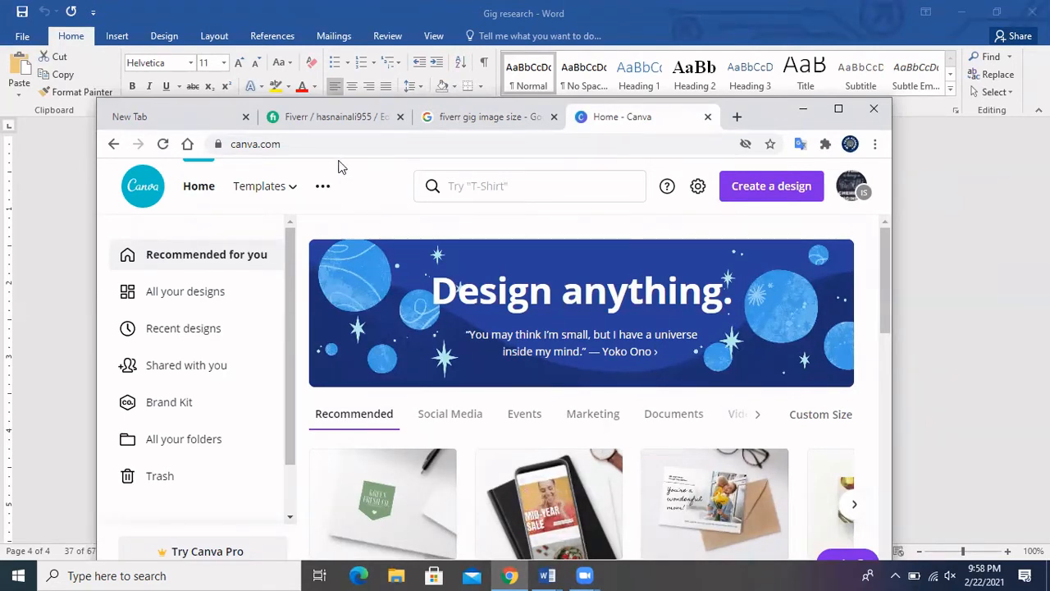
pyautogui.click(348, 121)
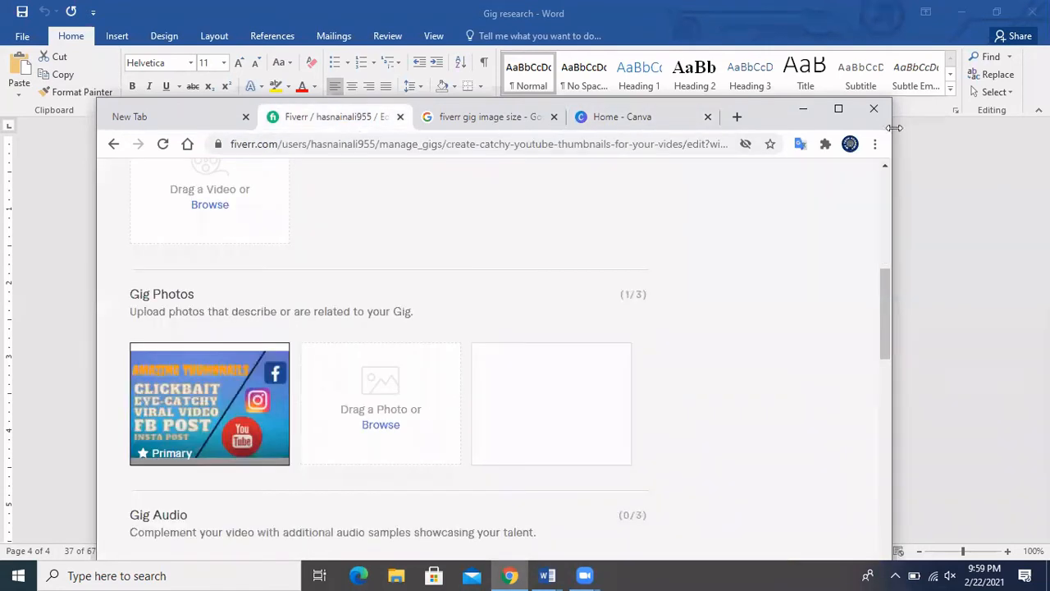
pyautogui.click(838, 108)
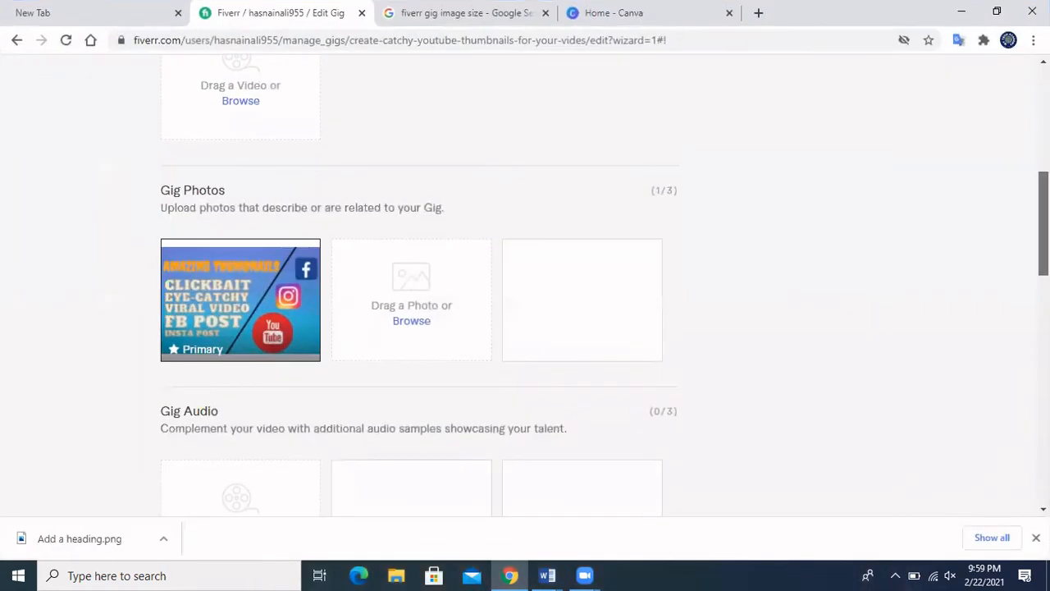
pyautogui.scroll(-2, 526, 288)
pyautogui.moveTo(205, 195)
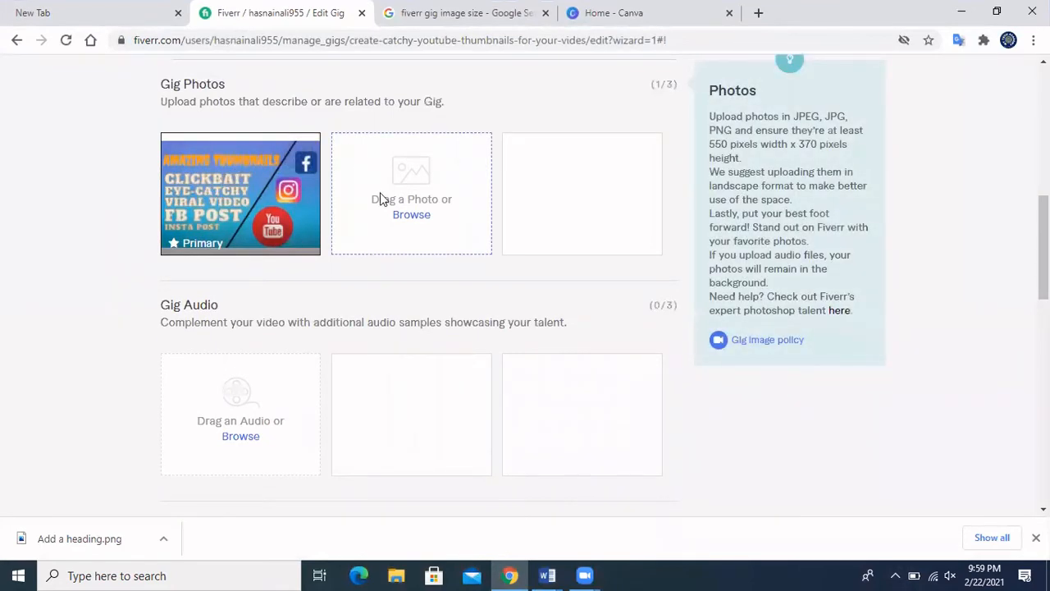
pyautogui.moveTo(233, 447)
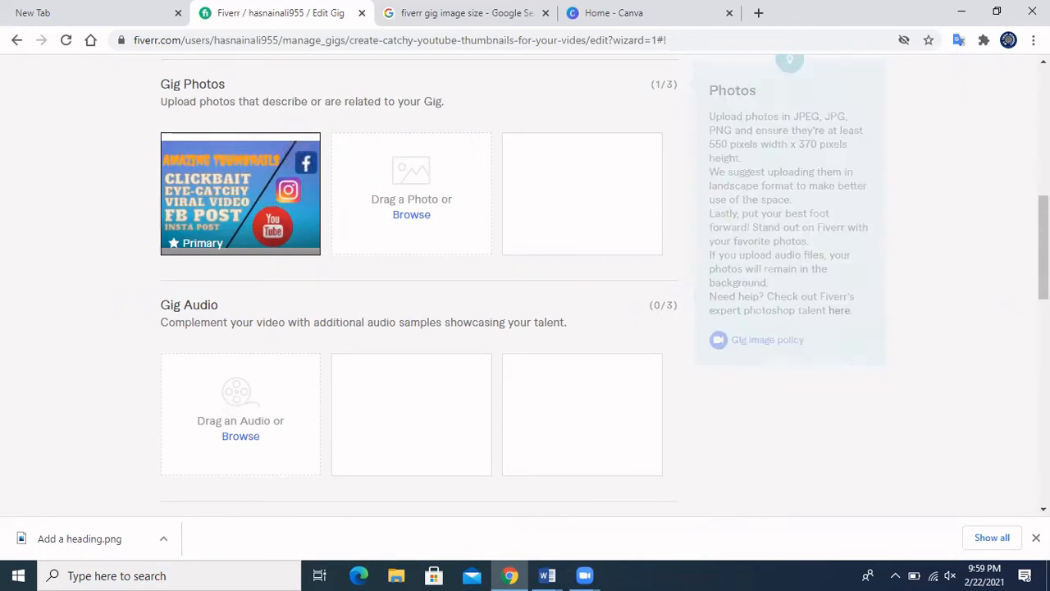
# Accept the declaration that the gig materials are self-made, leaving Gig Audio and Gig PDFs empty, and save to continue to the Publish section
pyautogui.scroll(-2, 1043, 246)
pyautogui.scroll(-1, 410, 328)
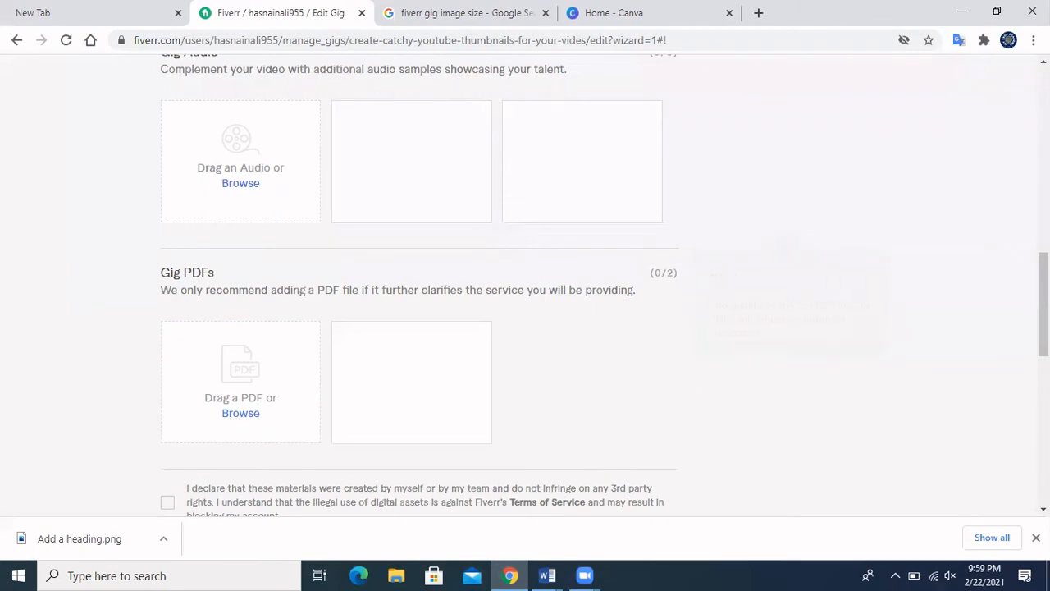
pyautogui.scroll(-1, 928, 438)
pyautogui.scroll(3, 265, 156)
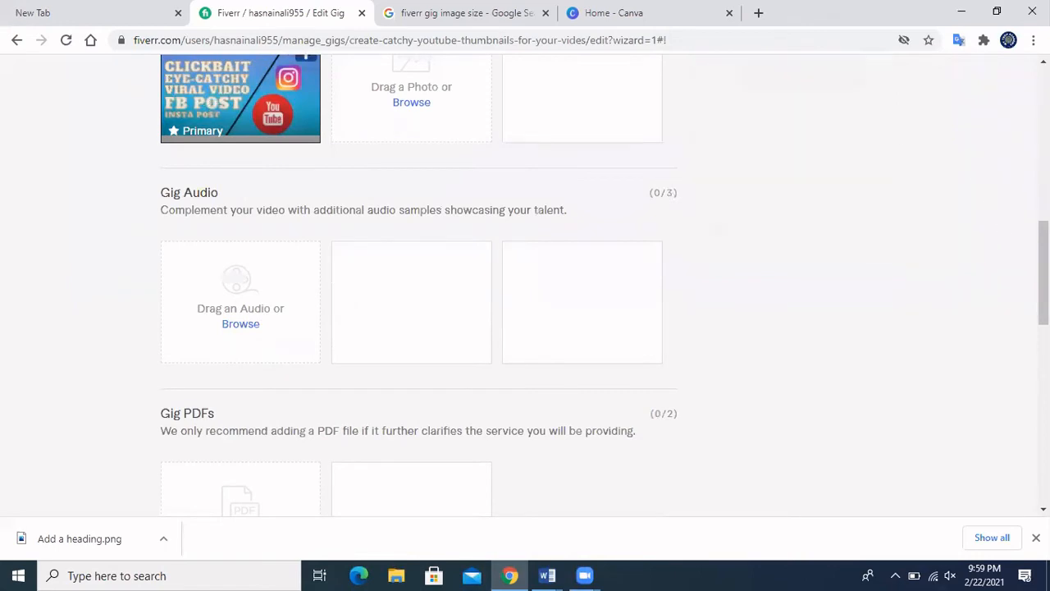
pyautogui.scroll(-2, 1043, 271)
pyautogui.scroll(-3, 173, 309)
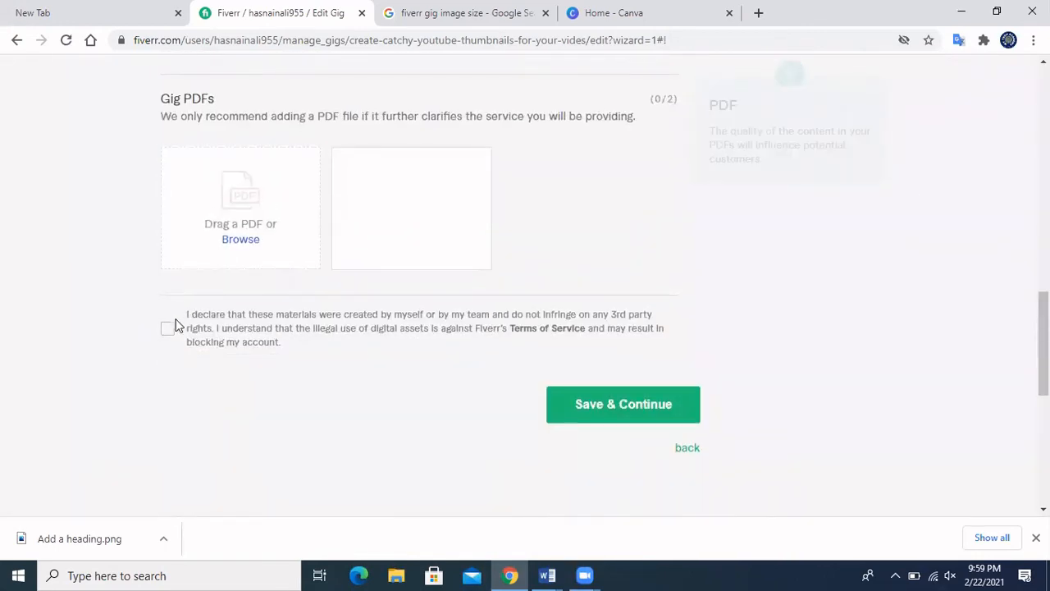
pyautogui.click(168, 333)
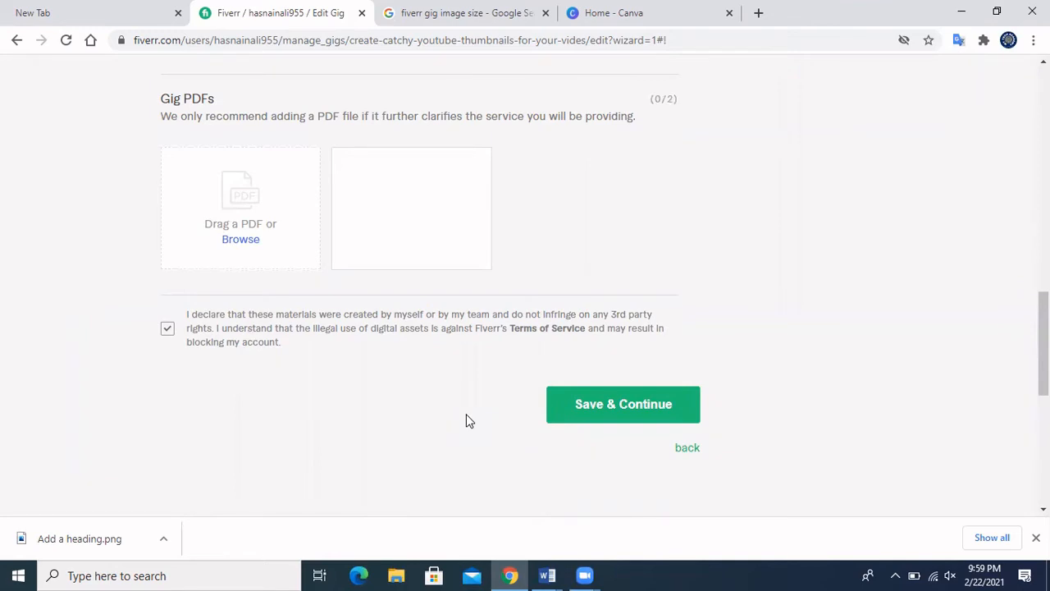
pyautogui.click(631, 416)
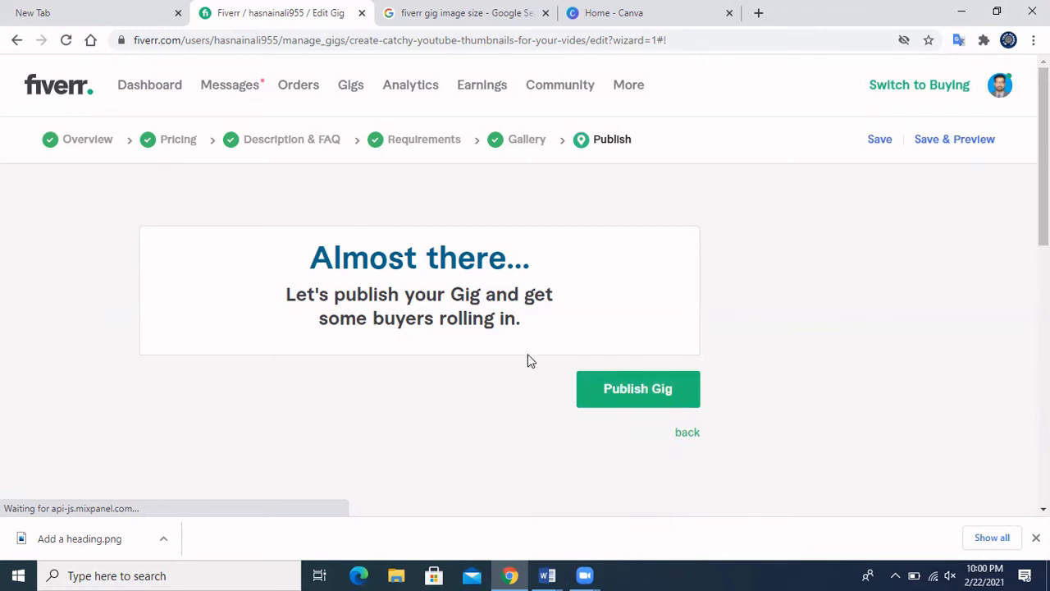
# Publish the gig and look over the page that follows
pyautogui.click(624, 385)
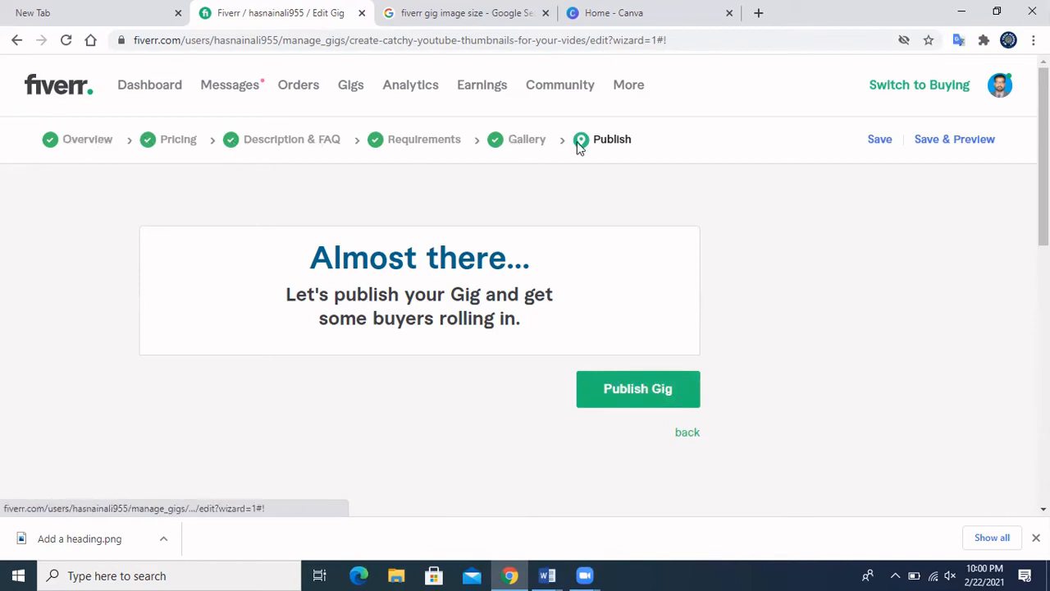
pyautogui.click(648, 383)
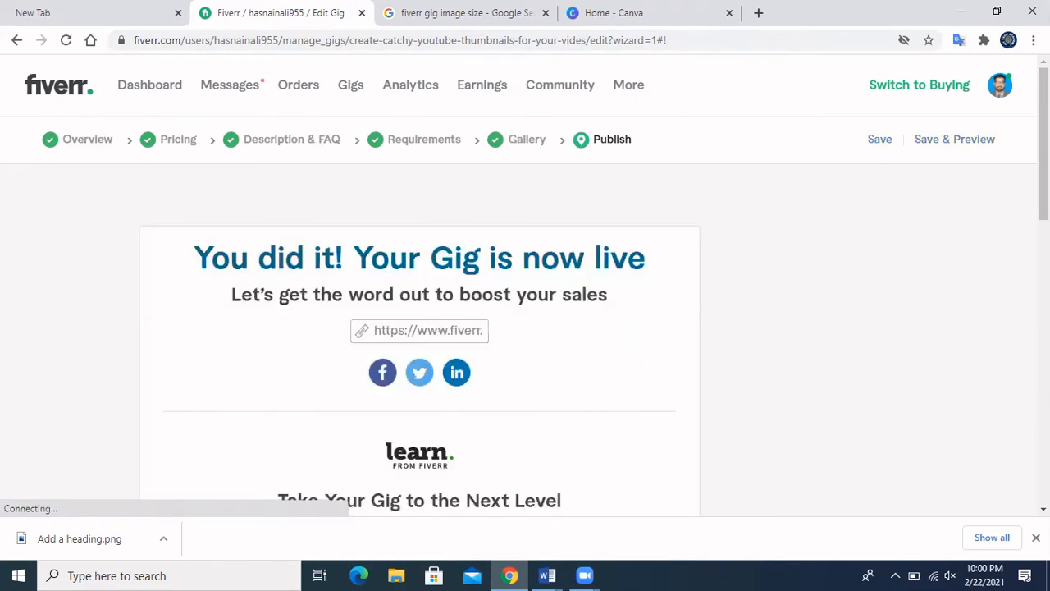
pyautogui.scroll(-1, 877, 167)
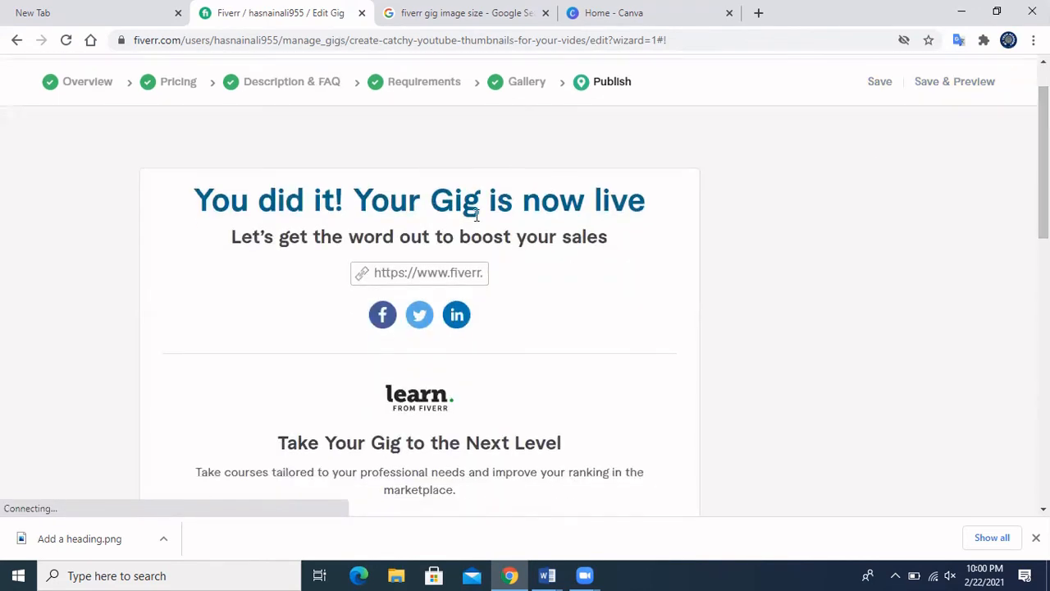
pyautogui.scroll(1, 515, 225)
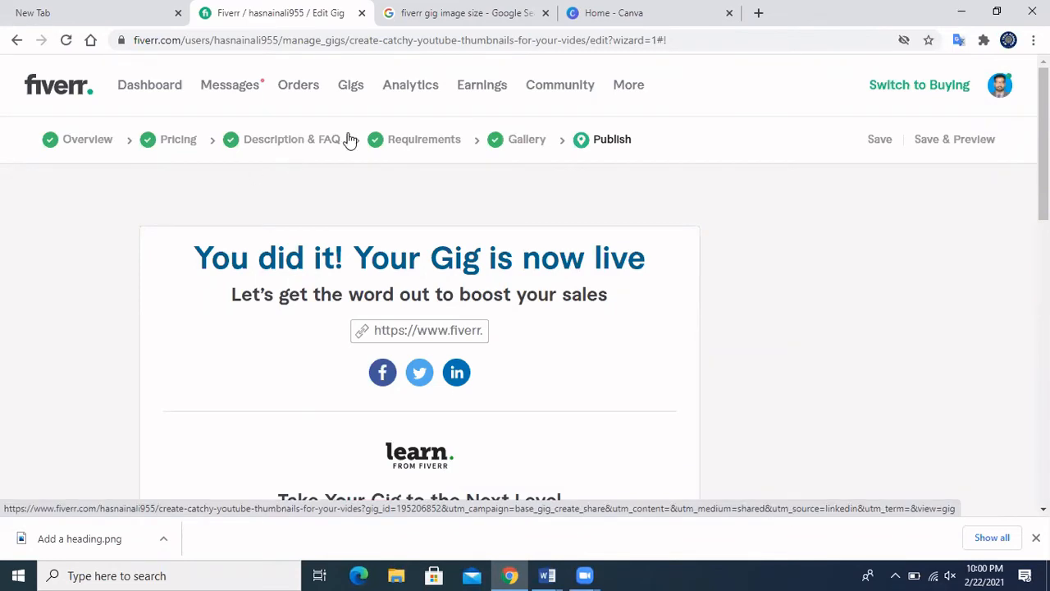
# Open the seller's Gigs page and look through the list of active gigs
pyautogui.click(348, 89)
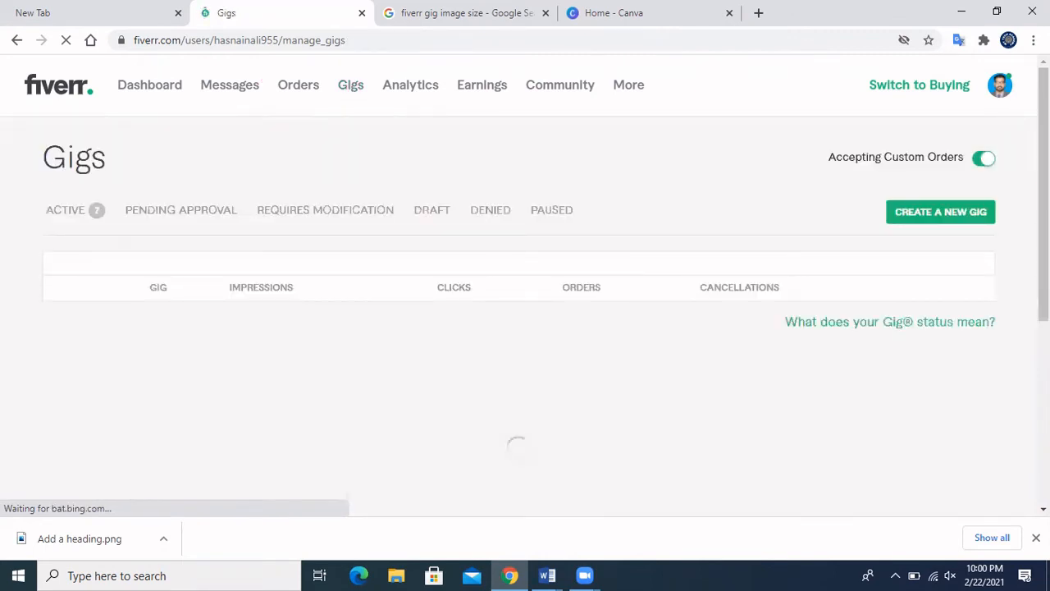
pyautogui.scroll(-1, 525, 288)
pyautogui.scroll(-2, 525, 287)
pyautogui.scroll(3, 525, 287)
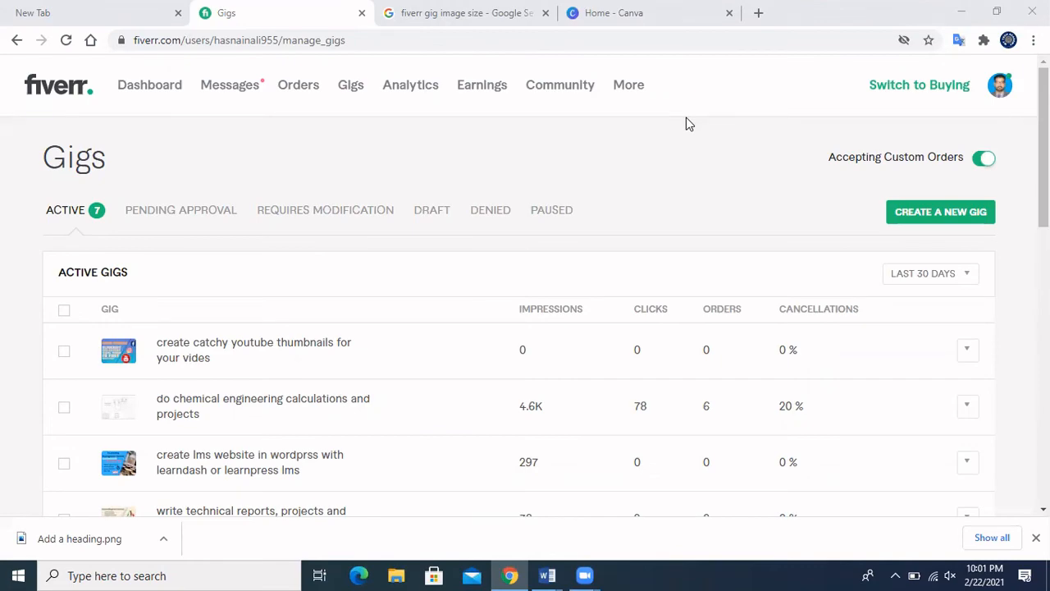
# Minimize the Chrome and Word windows to show the desktop
pyautogui.click(956, 12)
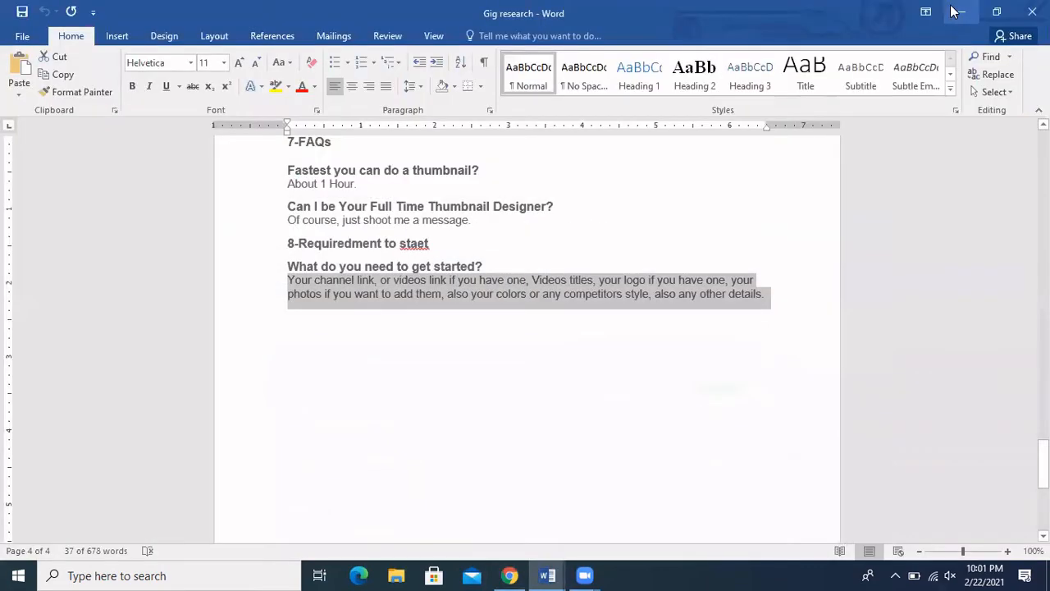
pyautogui.click(957, 11)
pyautogui.click(957, 12)
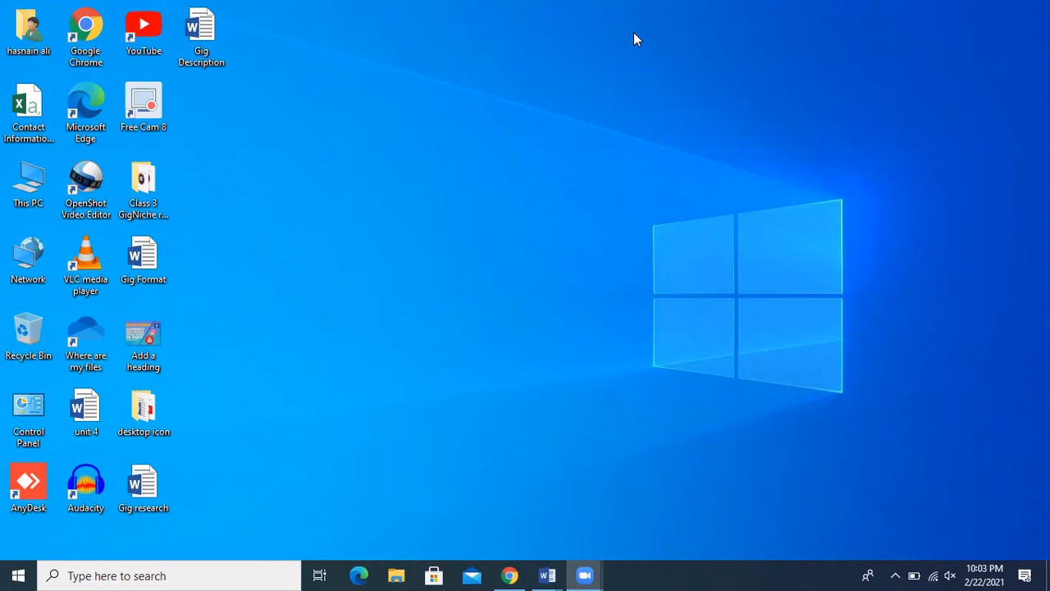
# Switch back to Chrome, open the Fiverr settings, and review the Account and Notifications pages
pyautogui.click(509, 576)
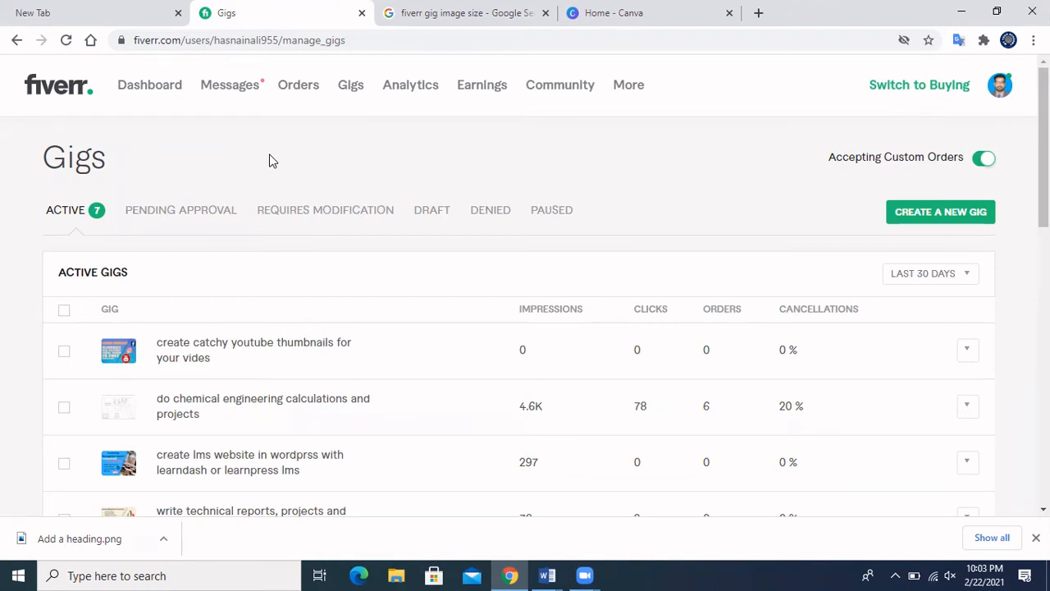
pyautogui.rightClick(1000, 88)
pyautogui.click(796, 95)
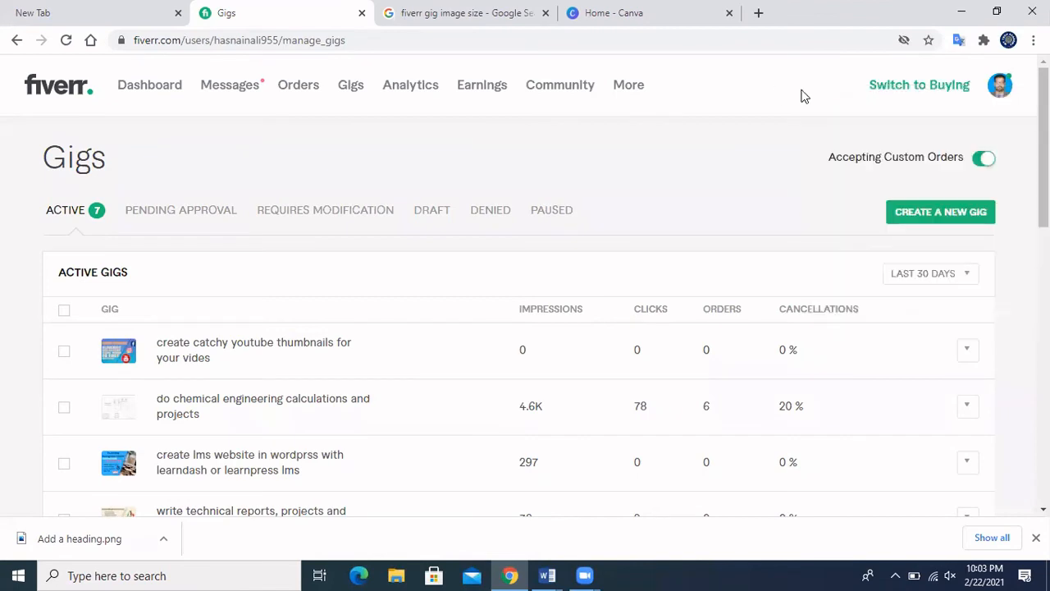
pyautogui.click(1000, 87)
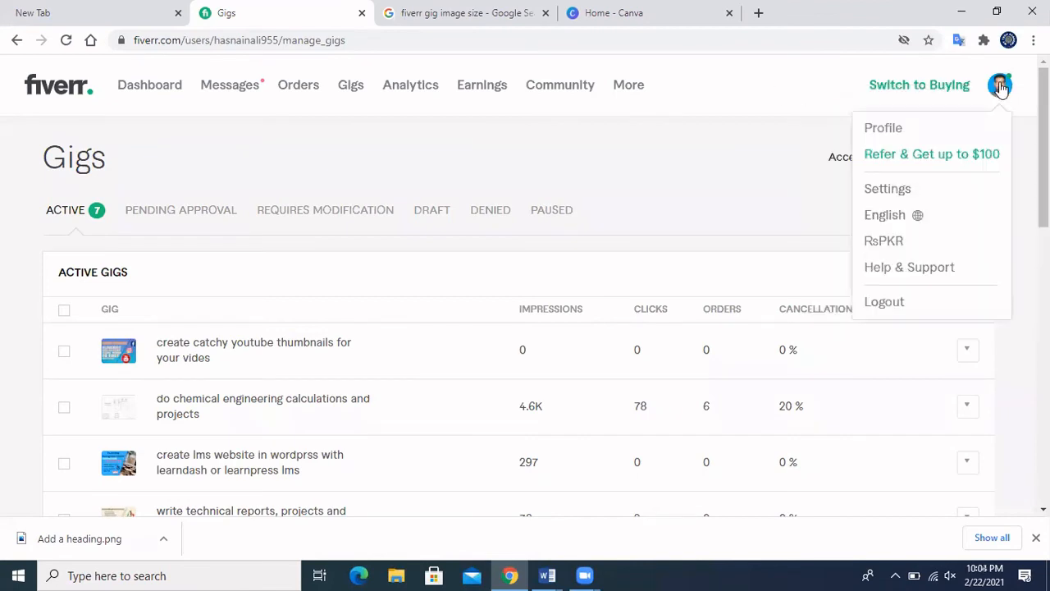
pyautogui.click(883, 189)
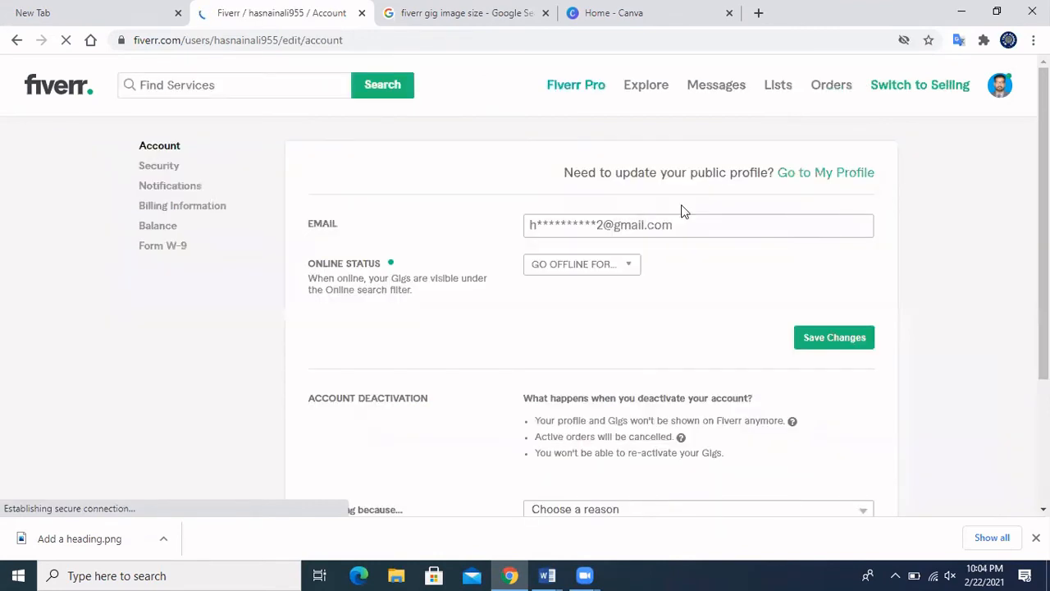
pyautogui.scroll(-2, 525, 288)
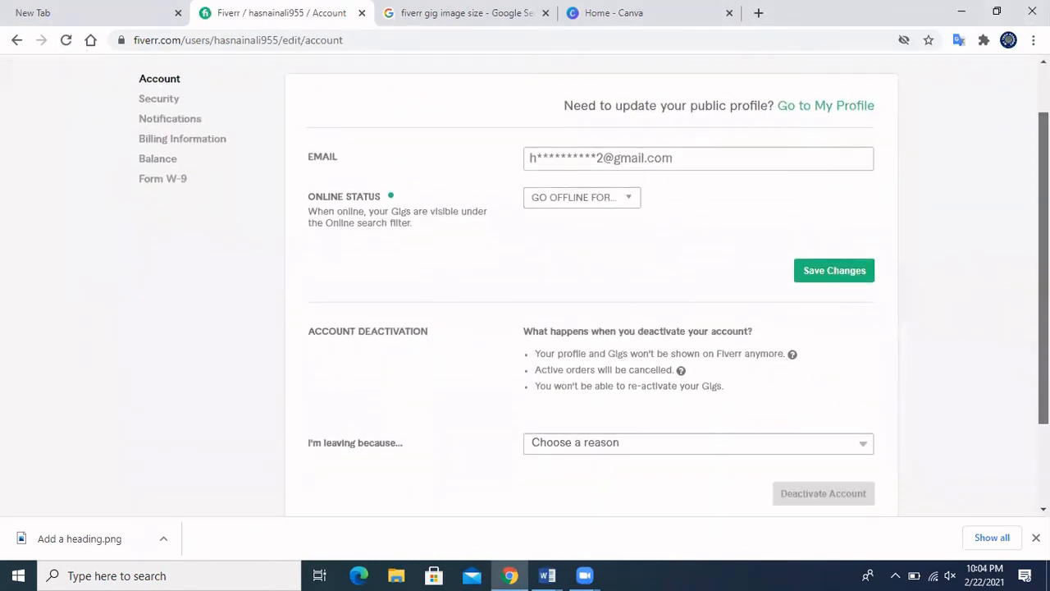
pyautogui.scroll(1, 525, 287)
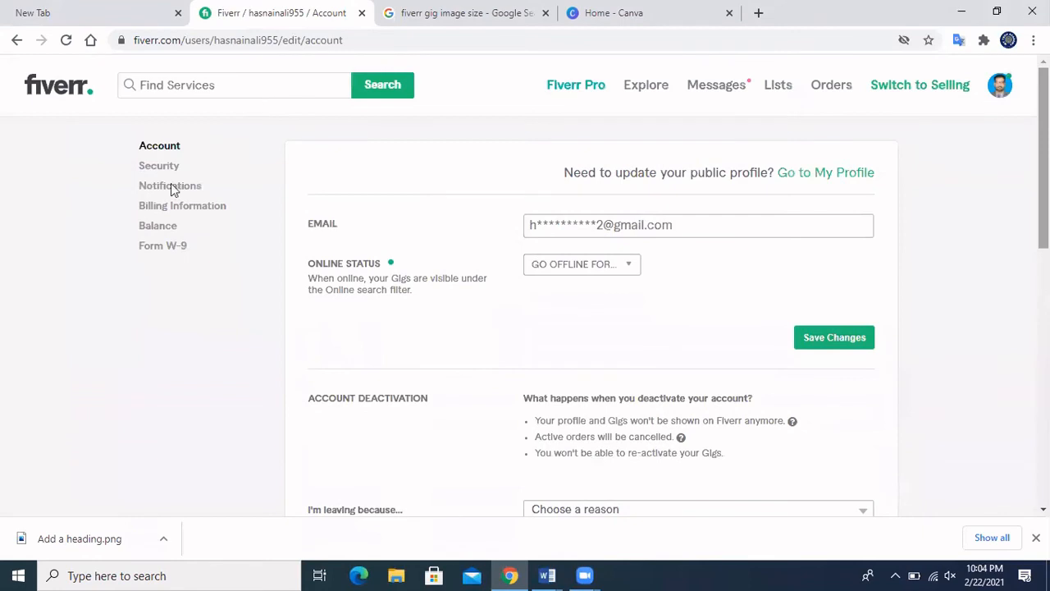
pyautogui.click(169, 187)
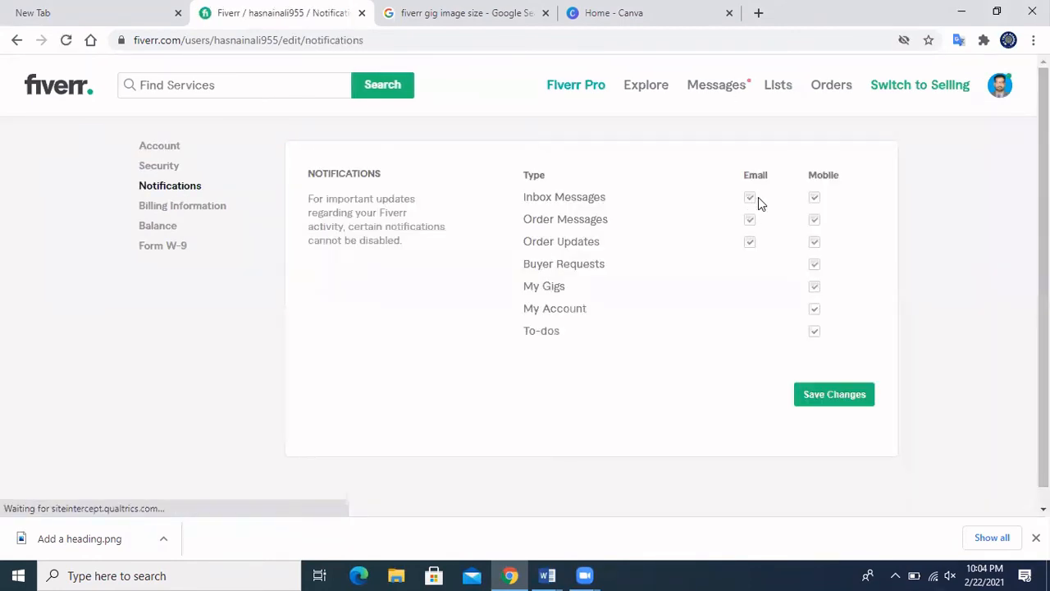
pyautogui.click(149, 147)
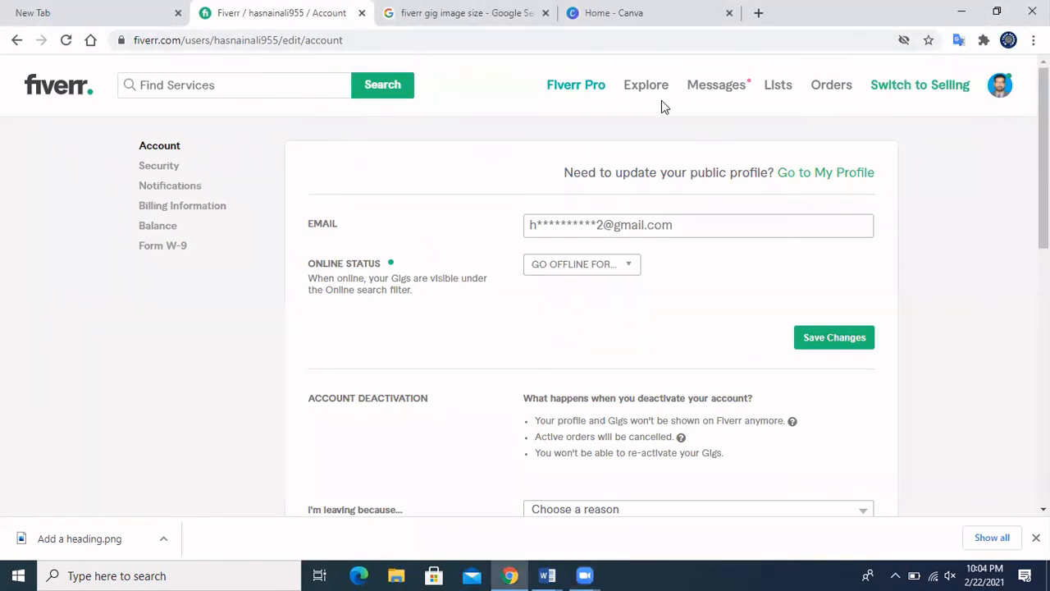
# Leave the settings, switch Fiverr to buying mode, and search services for "catchy youtube thumbnail"
pyautogui.click(900, 87)
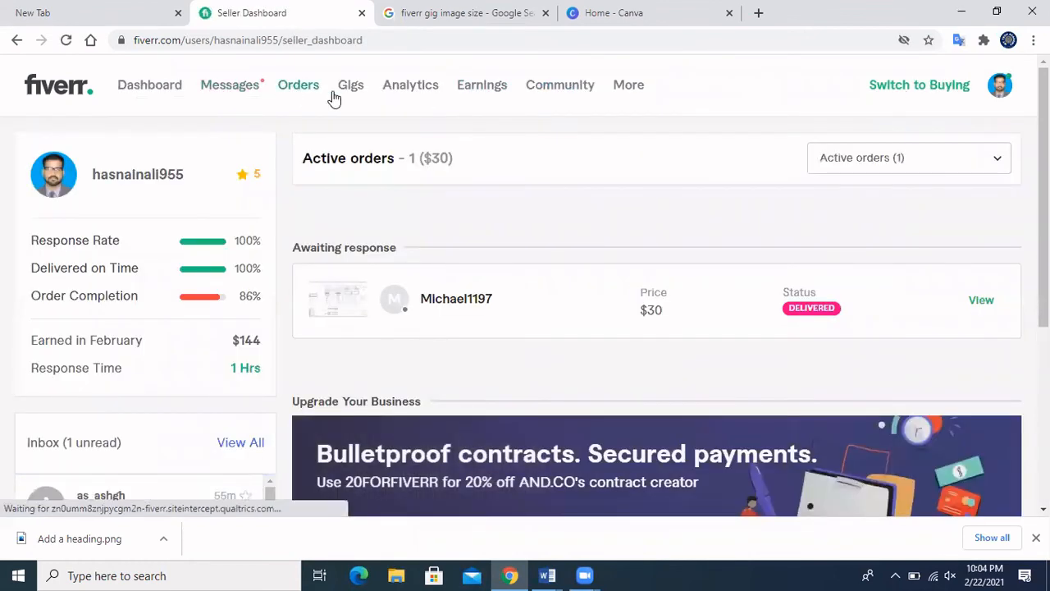
pyautogui.click(906, 90)
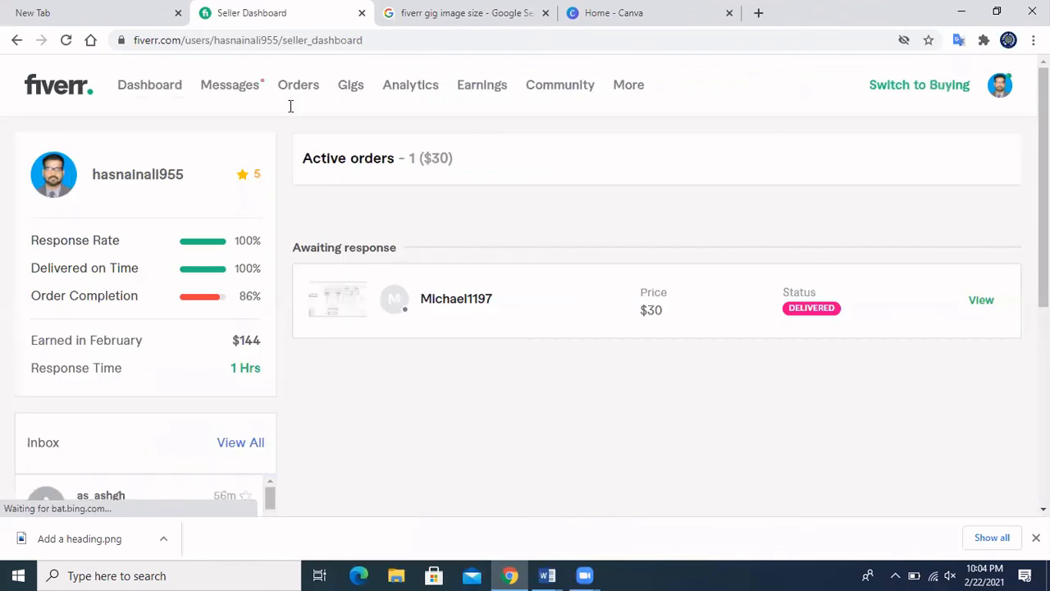
pyautogui.click(896, 89)
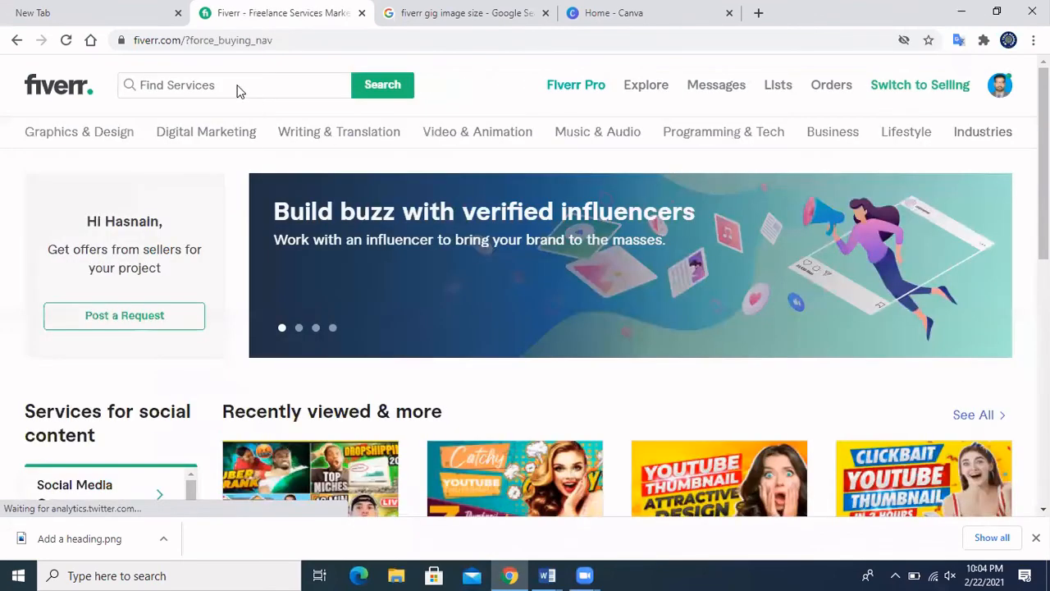
pyautogui.click(210, 83)
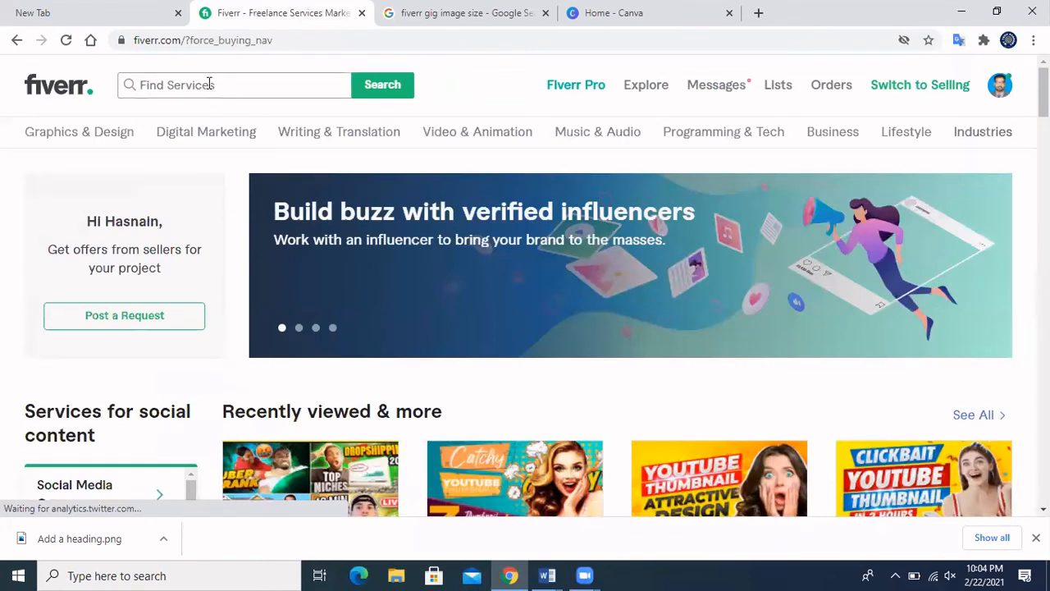
pyautogui.write('you')
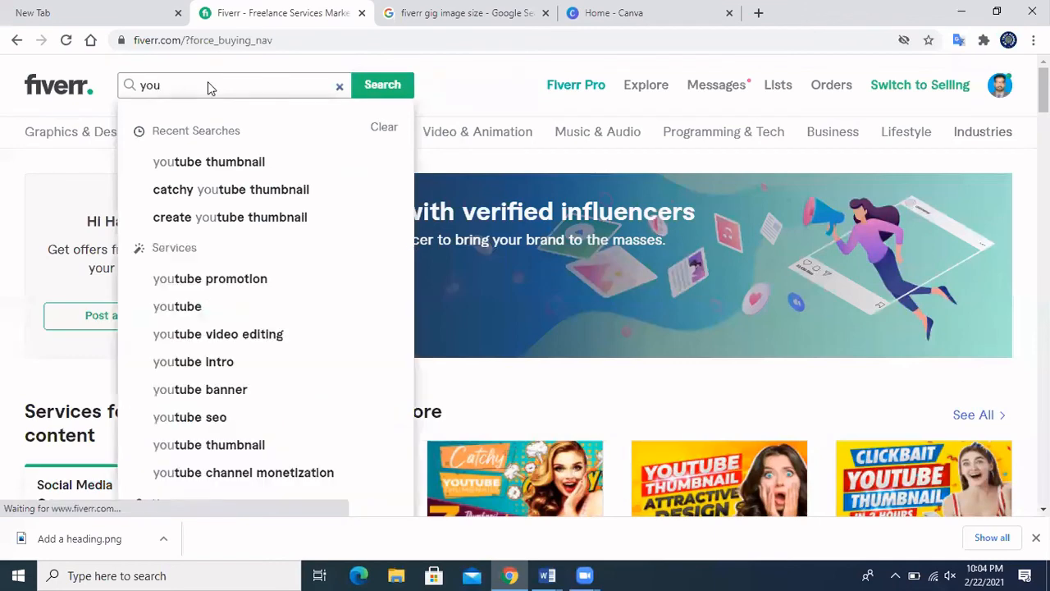
pyautogui.click(204, 191)
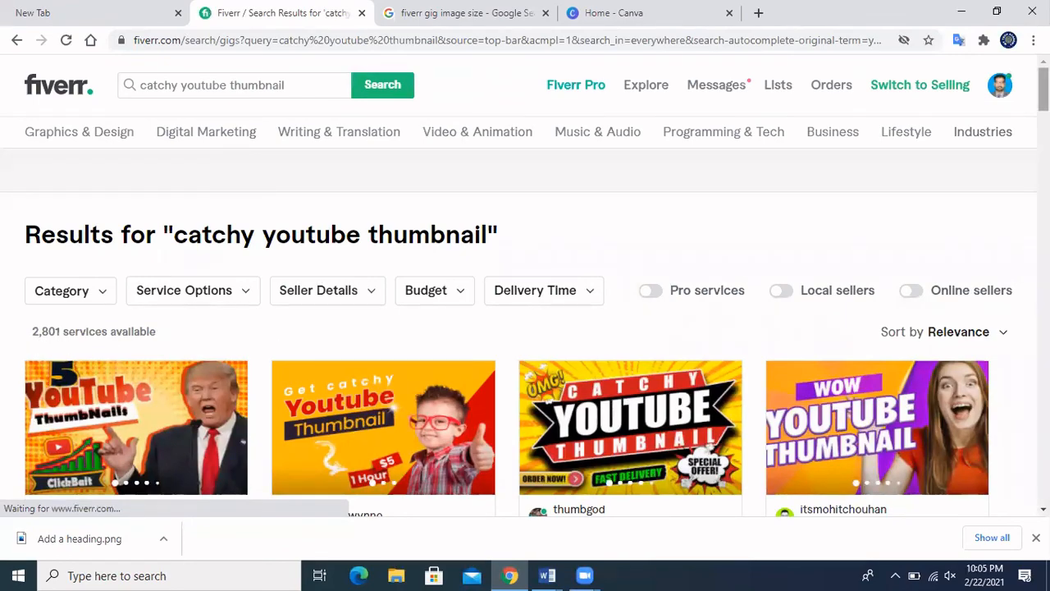
# Find the seller's own name within the "catchy youtube thumbnail" results page
pyautogui.scroll(-5, 525, 328)
pyautogui.scroll(5, 525, 328)
pyautogui.hotkey('ctrl', 'f')
pyautogui.write('h')
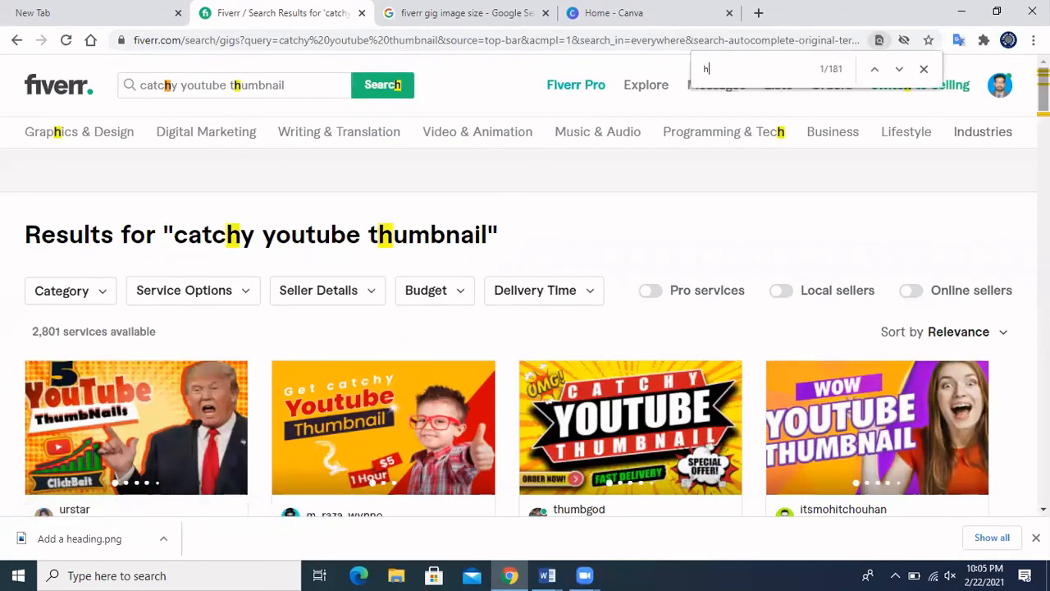
pyautogui.write('as')
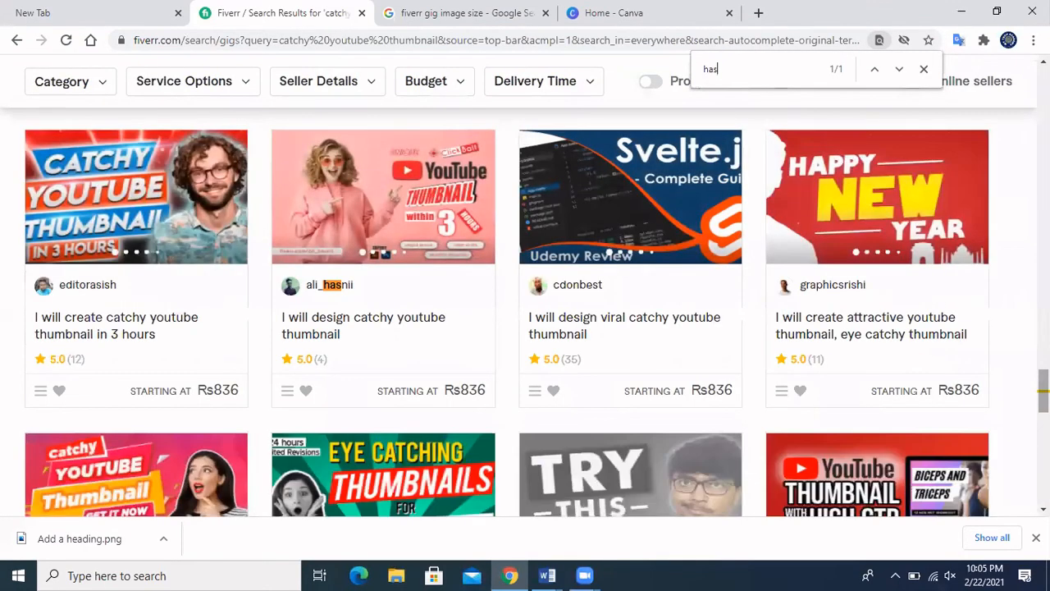
pyautogui.write('na')
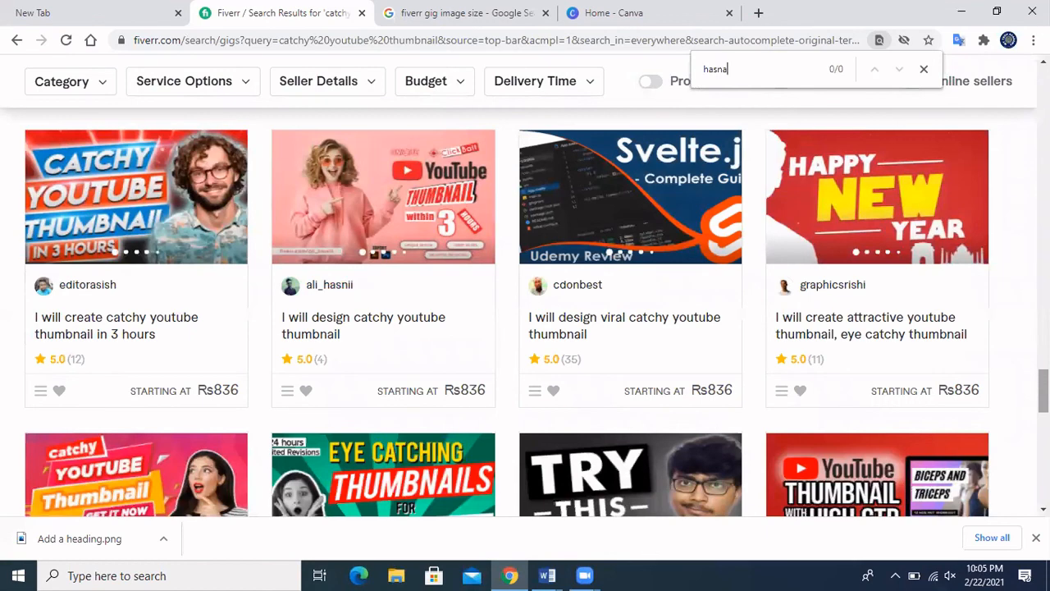
pyautogui.write('in')
# Look through the first page of "catchy youtube thumbnail" results, including the page numbers and the sellers' gig cards
pyautogui.scroll(-5, 525, 311)
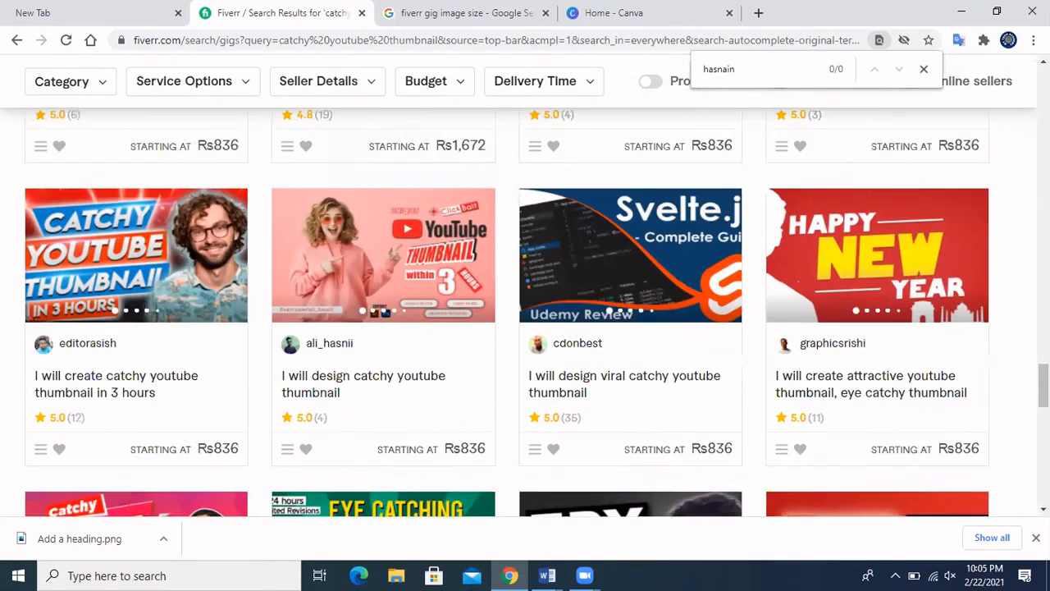
pyautogui.scroll(-8, 417, 197)
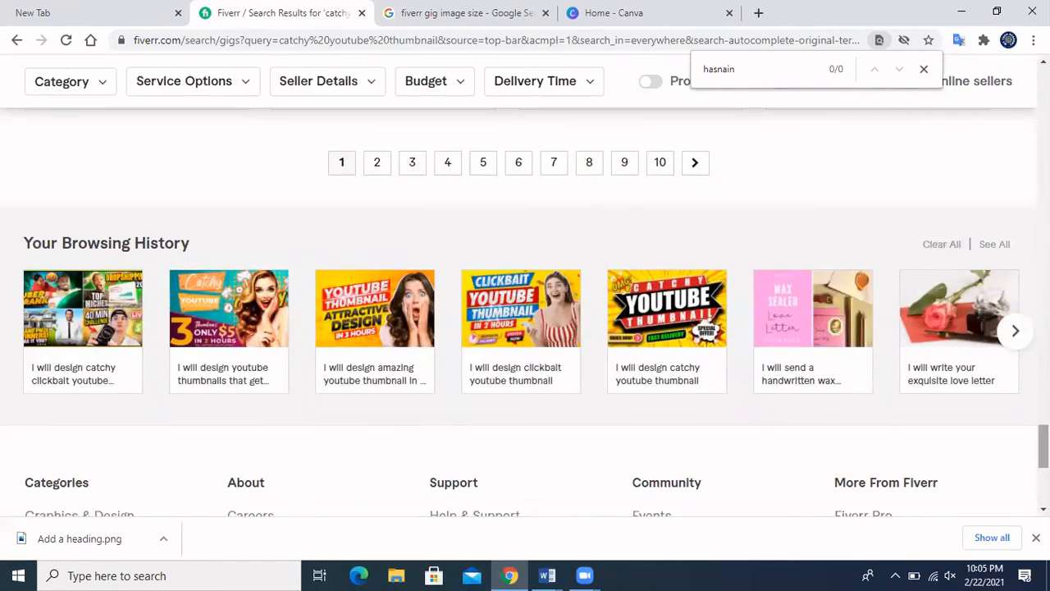
pyautogui.scroll(1, 1043, 447)
pyautogui.moveTo(1043, 445); pyautogui.dragTo(1042, 153)
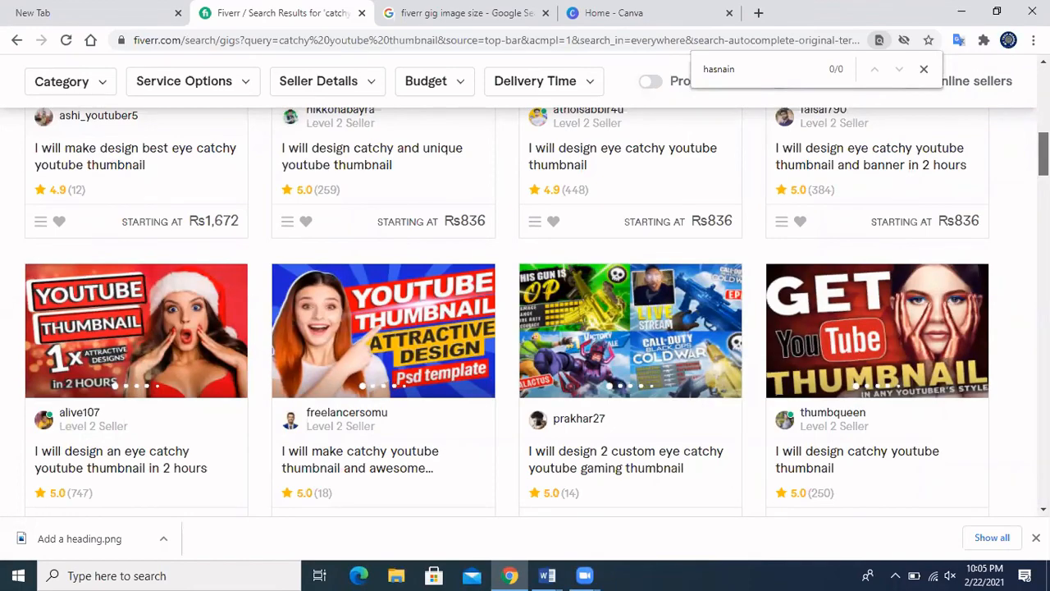
pyautogui.moveTo(1043, 153); pyautogui.dragTo(1043, 82)
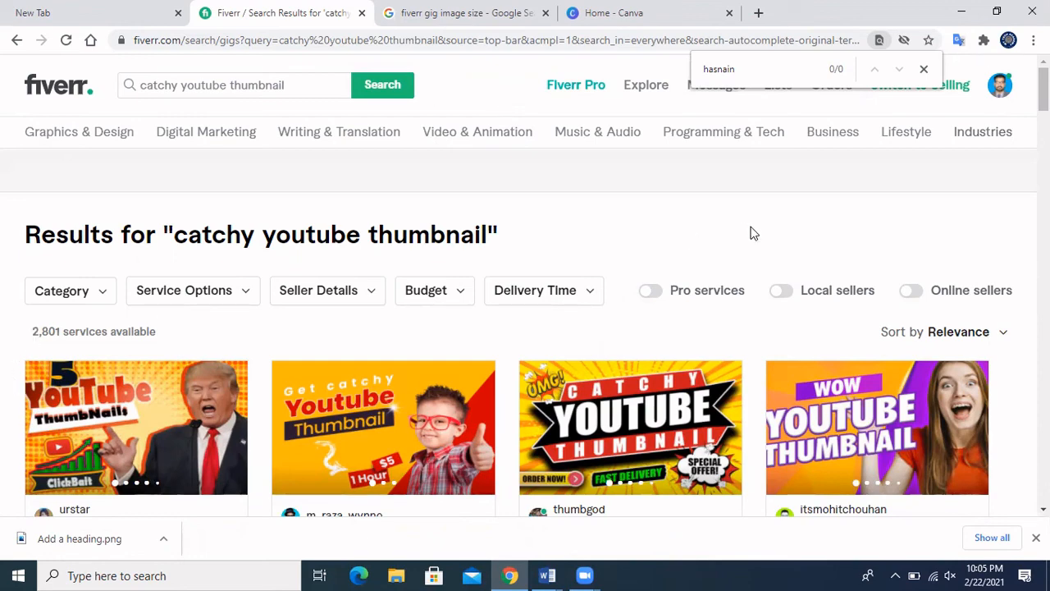
pyautogui.moveTo(1042, 86); pyautogui.dragTo(1043, 128)
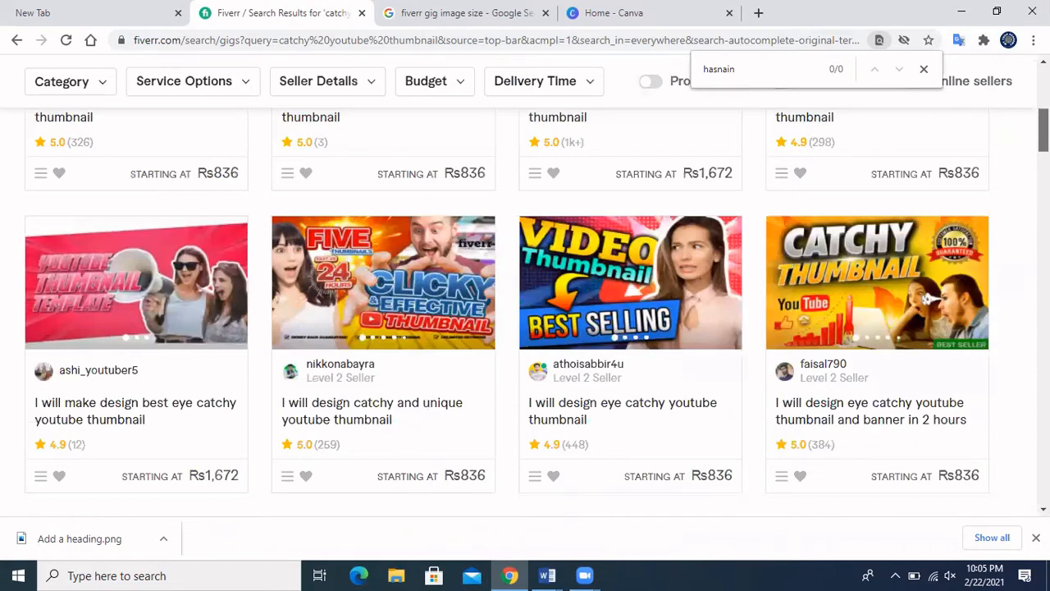
pyautogui.scroll(-3, 781, 150)
pyautogui.scroll(8, 781, 150)
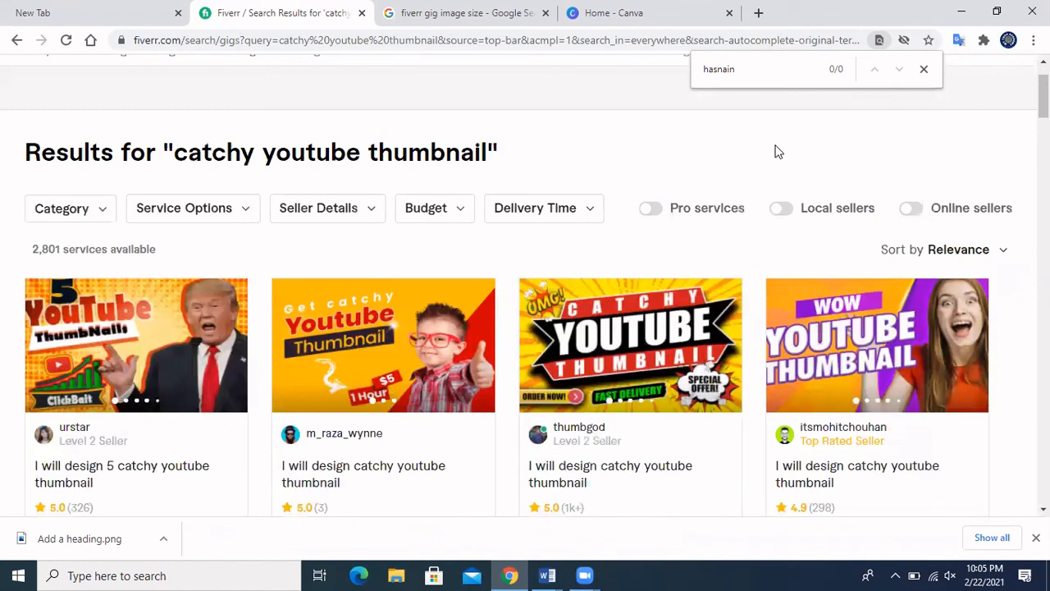
pyautogui.click(819, 55)
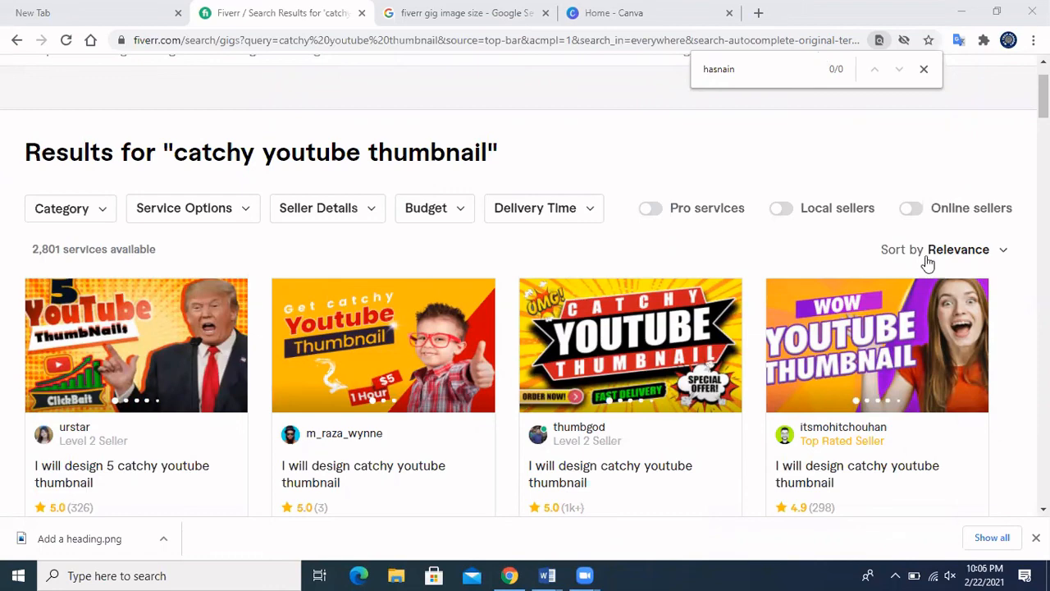
# Search services for "chemical engineer" and look over the first gigs in the results
pyautogui.moveTo(1044, 97); pyautogui.dragTo(1043, 80)
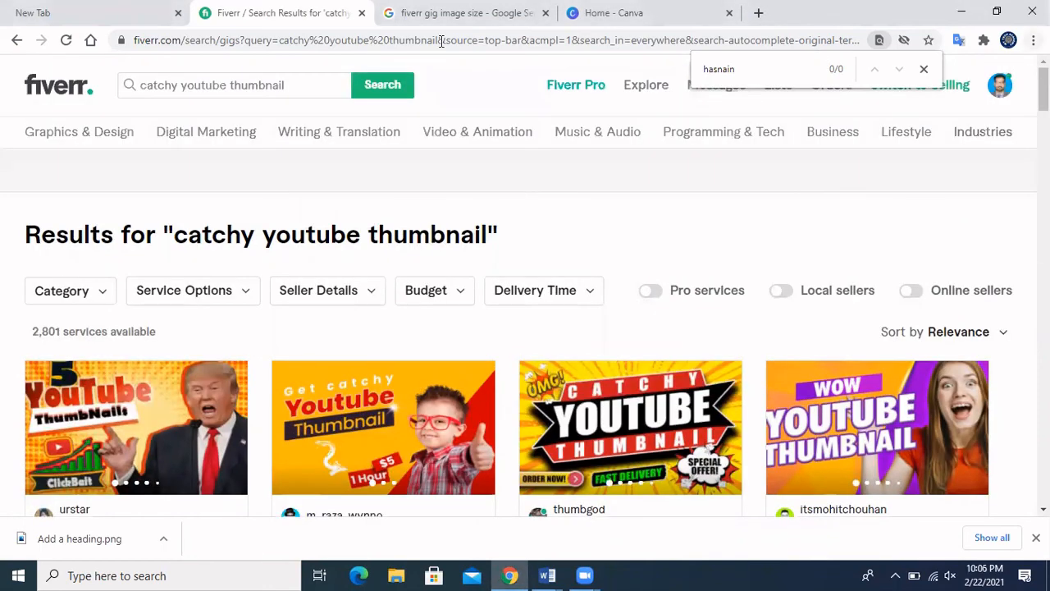
pyautogui.click(326, 90)
pyautogui.click(337, 86)
pyautogui.write('chemical ')
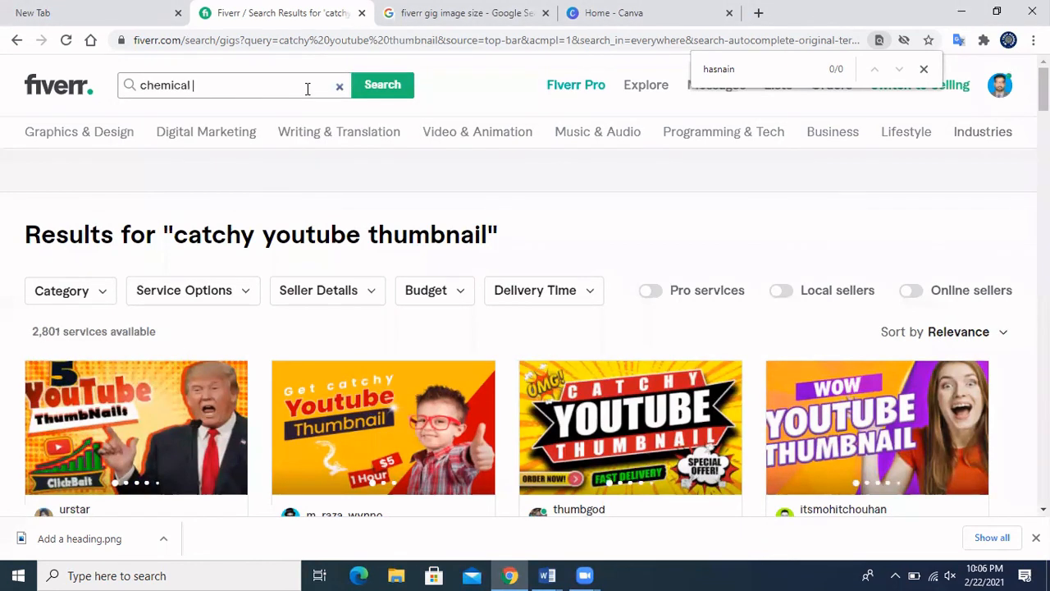
pyautogui.write('engineer')
pyautogui.press('Return')
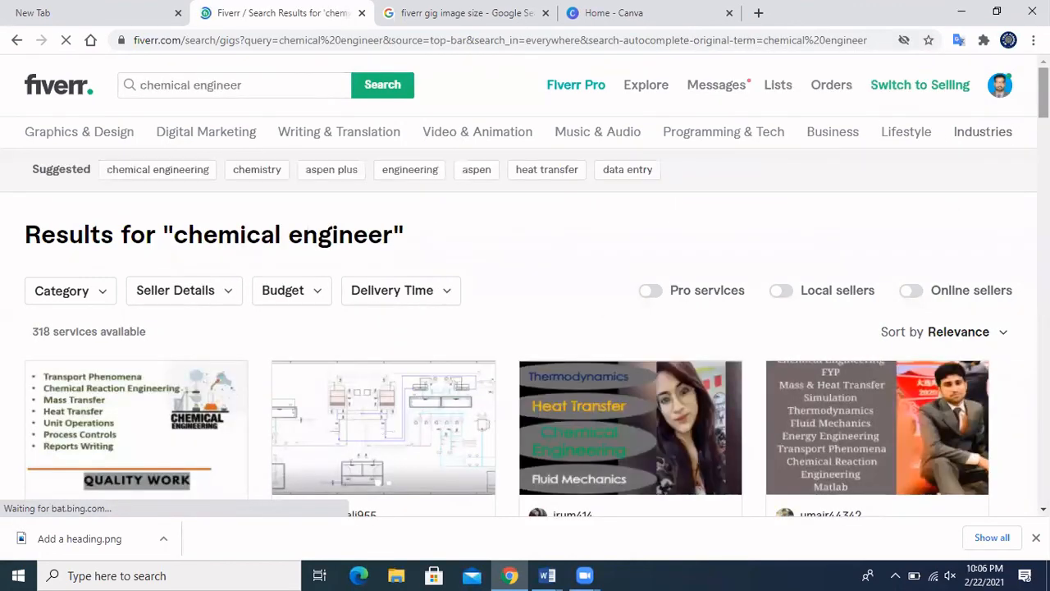
pyautogui.scroll(-1, 905, 237)
pyautogui.scroll(-2, 329, 320)
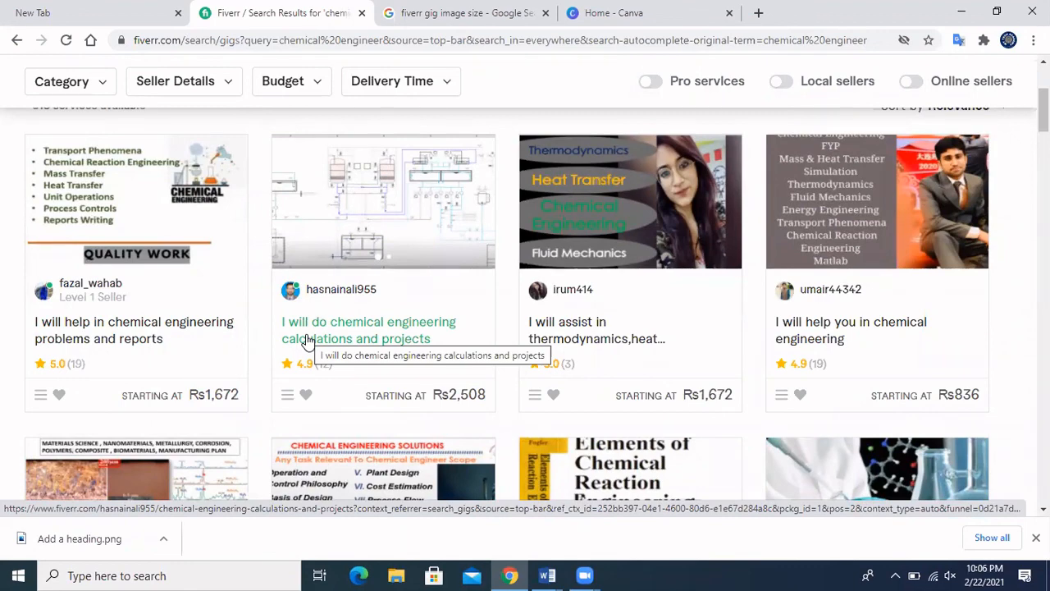
pyautogui.moveTo(1046, 112); pyautogui.dragTo(1046, 87)
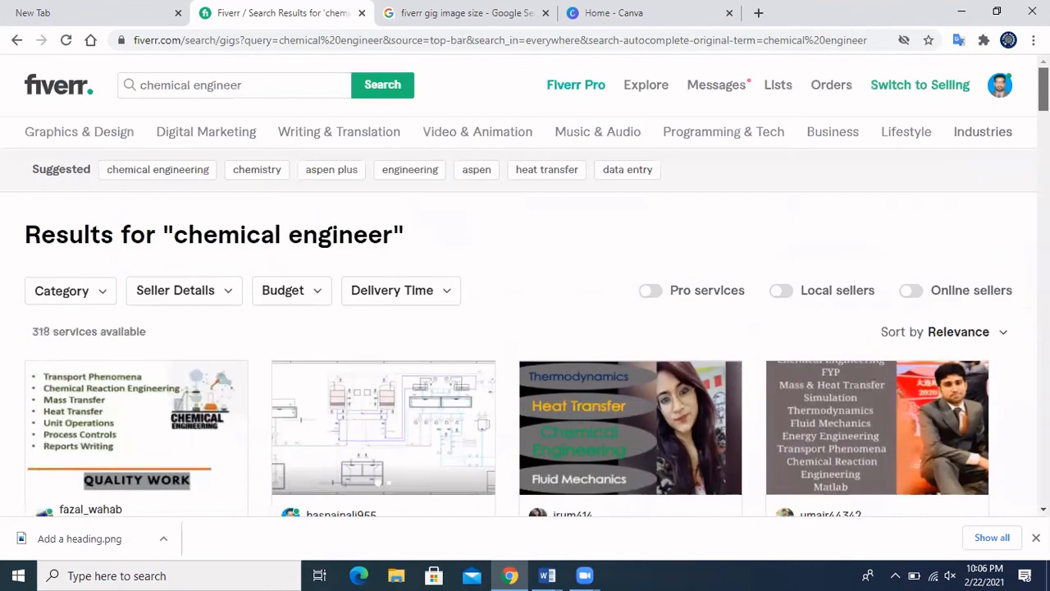